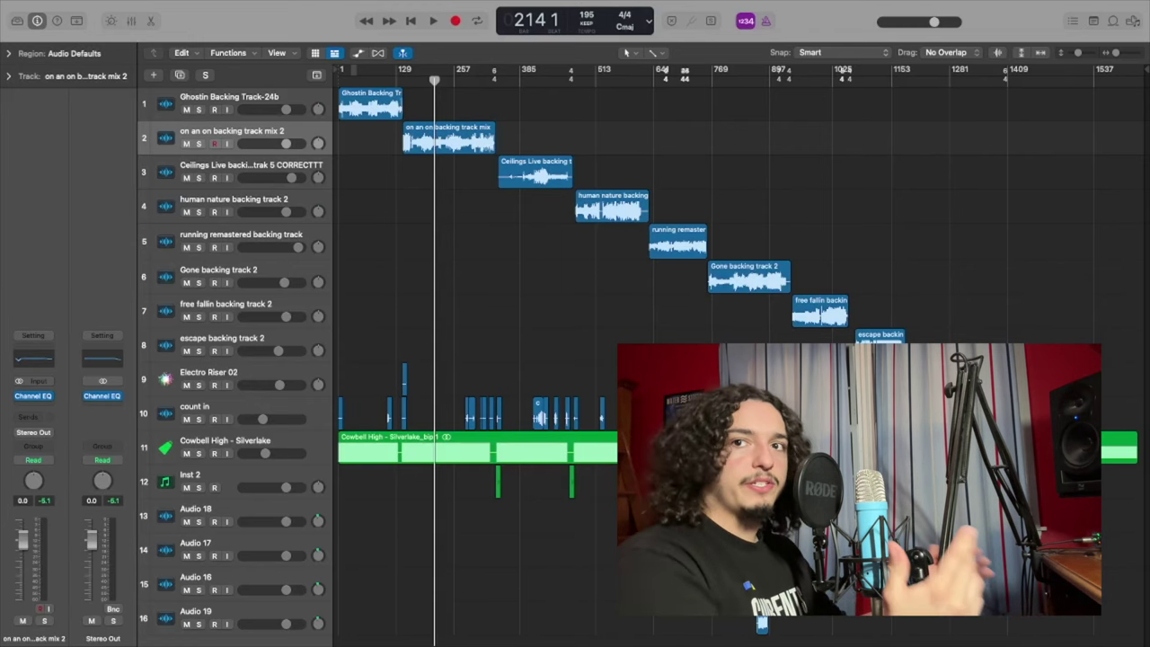
Select the Ghostin backing track, Electro Riser 02, count in, Cowbell High - Silverlake and Inst 2 tracks in turn to review their regions.
click(551, 99)
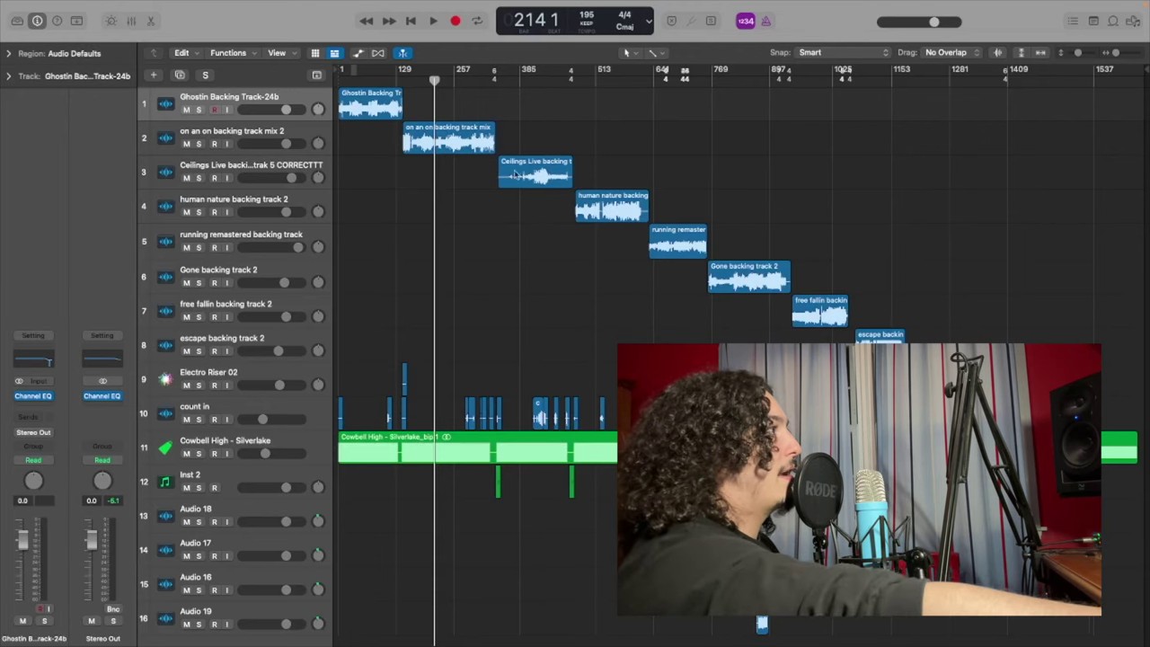
click(280, 374)
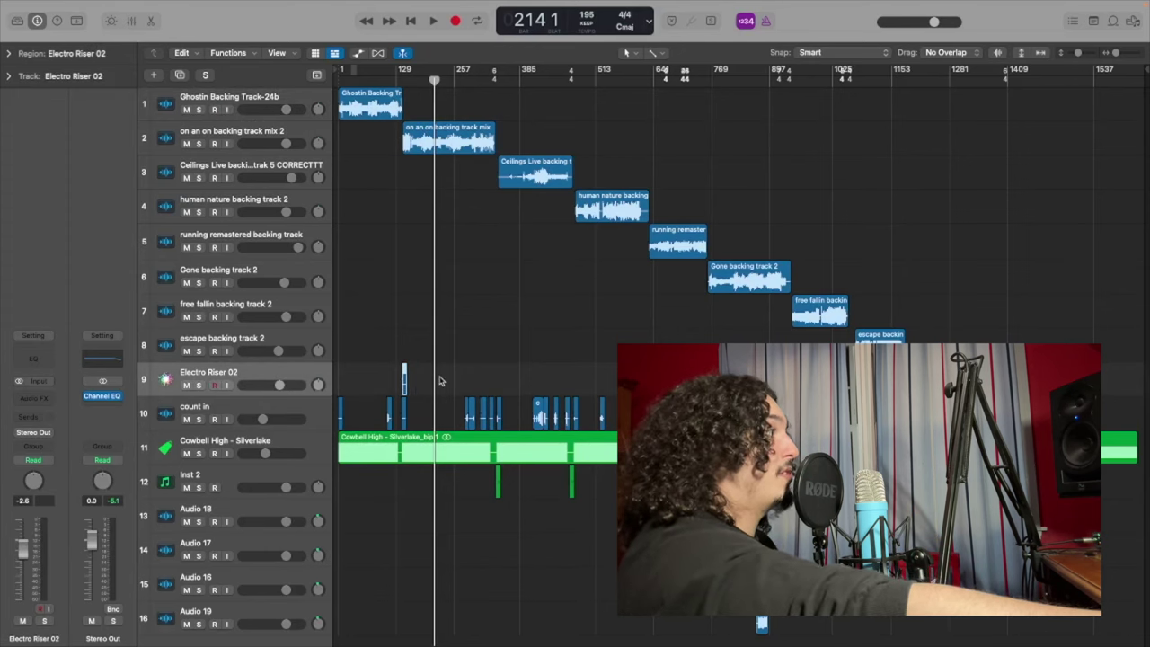
click(241, 410)
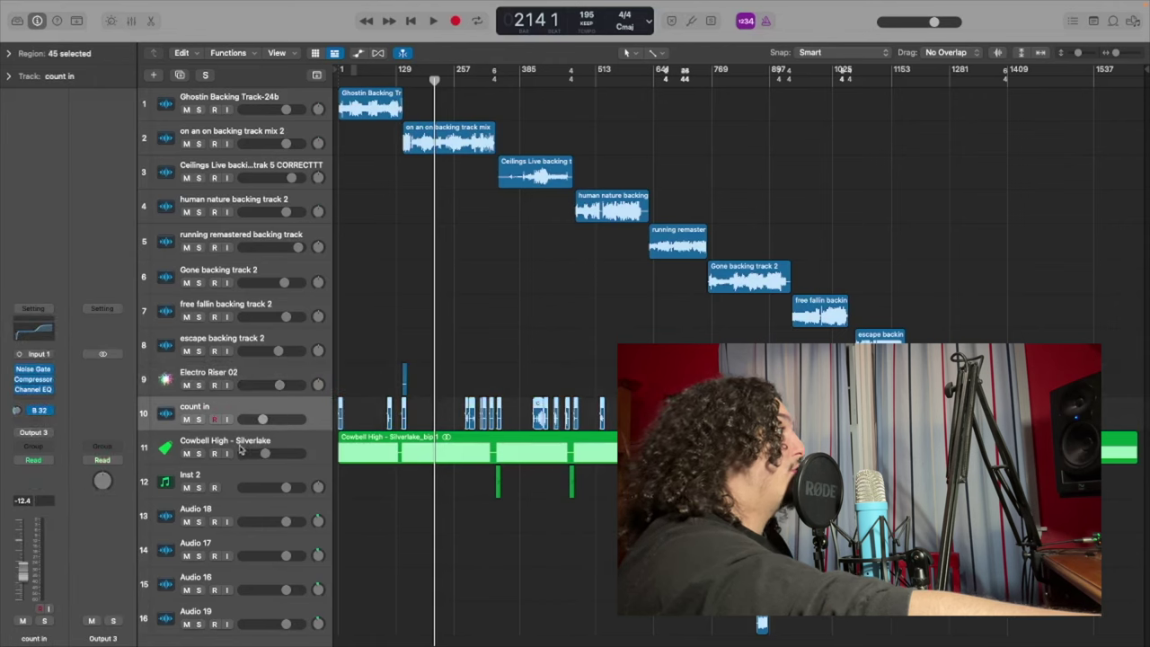
click(241, 449)
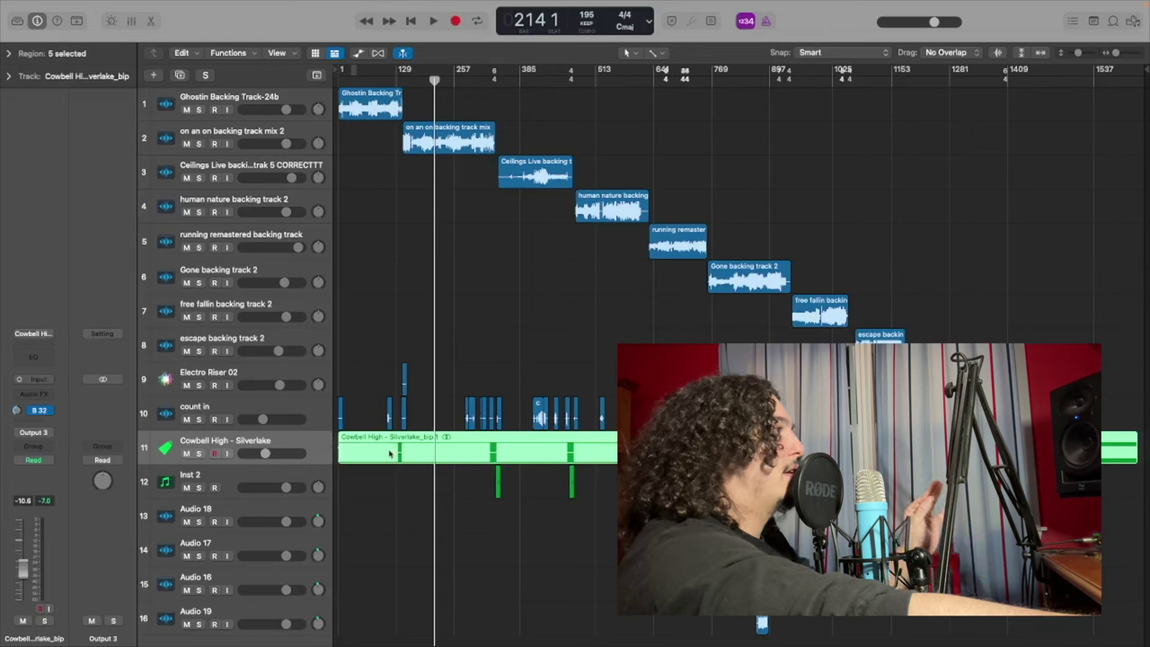
drag(344, 435, 342, 460)
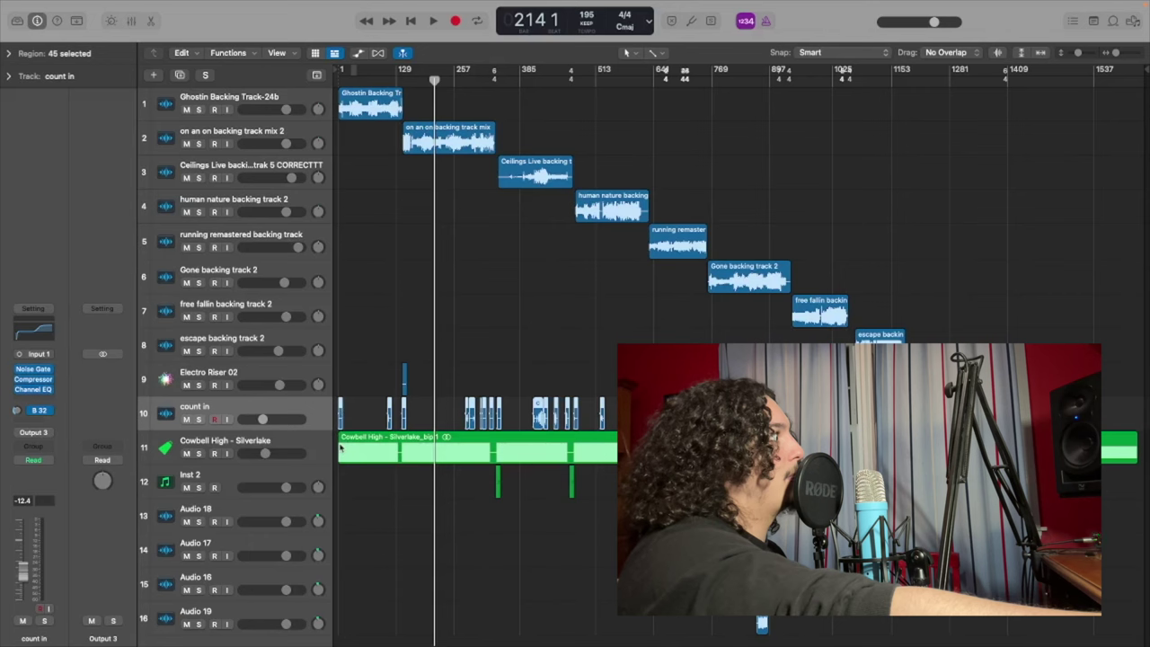
click(428, 497)
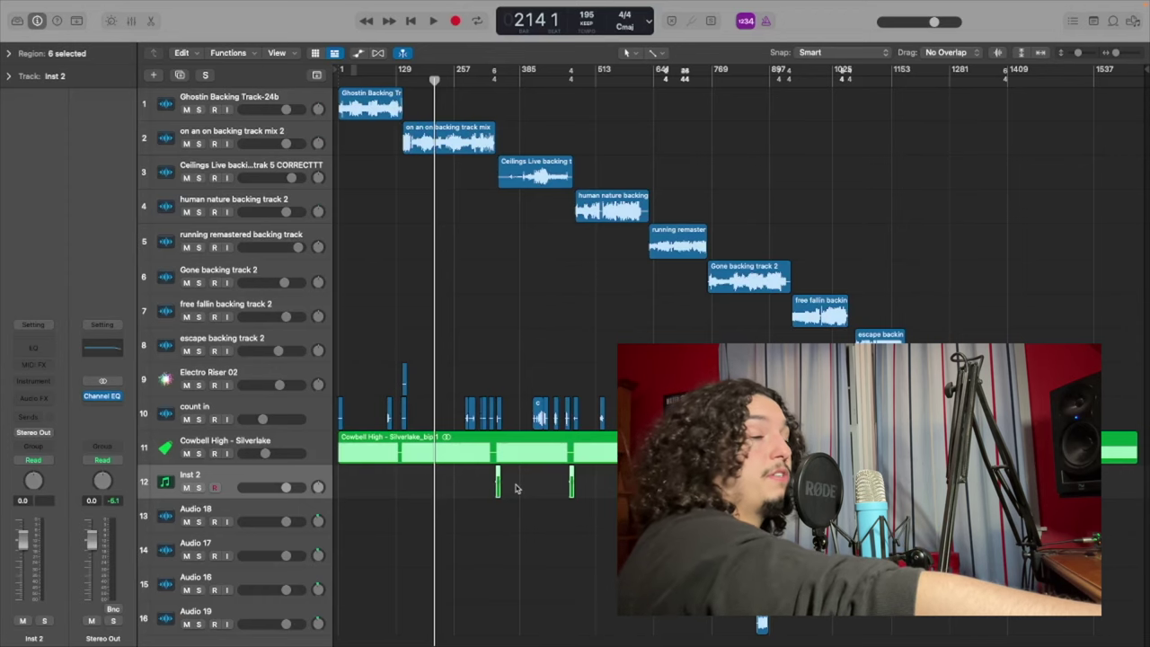
click(385, 509)
scroll(384, 509, down, 1)
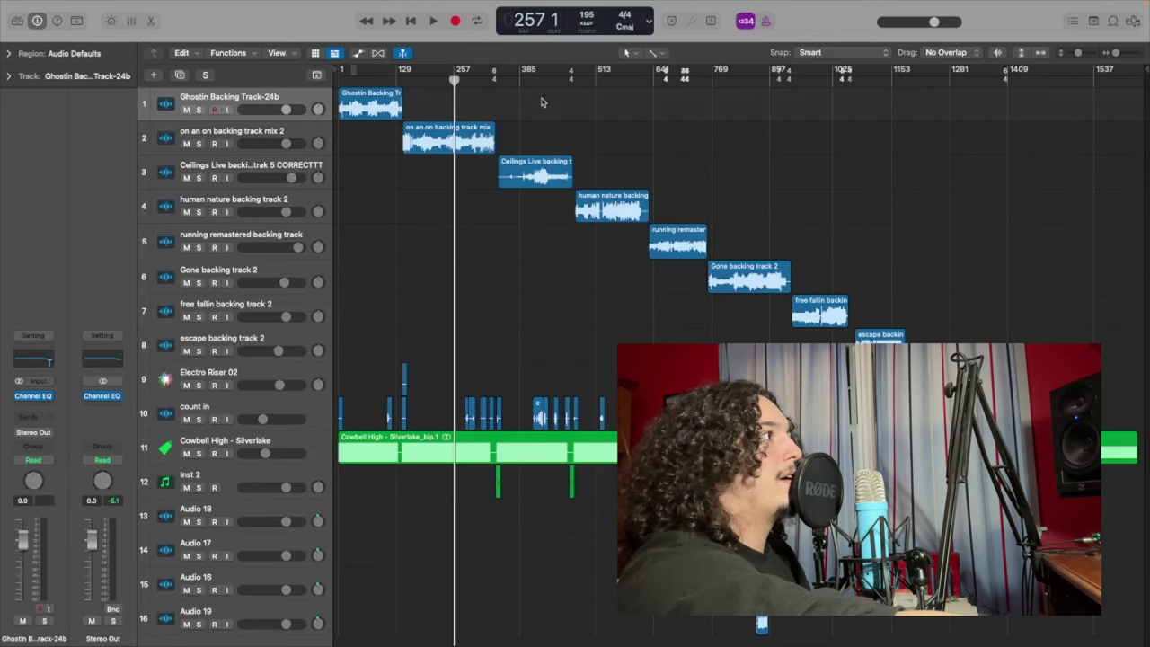
Play the on an on backing track with its cowbell click from about bar 246, and stop playback after bar 260.
scroll(475, 83, up, 5)
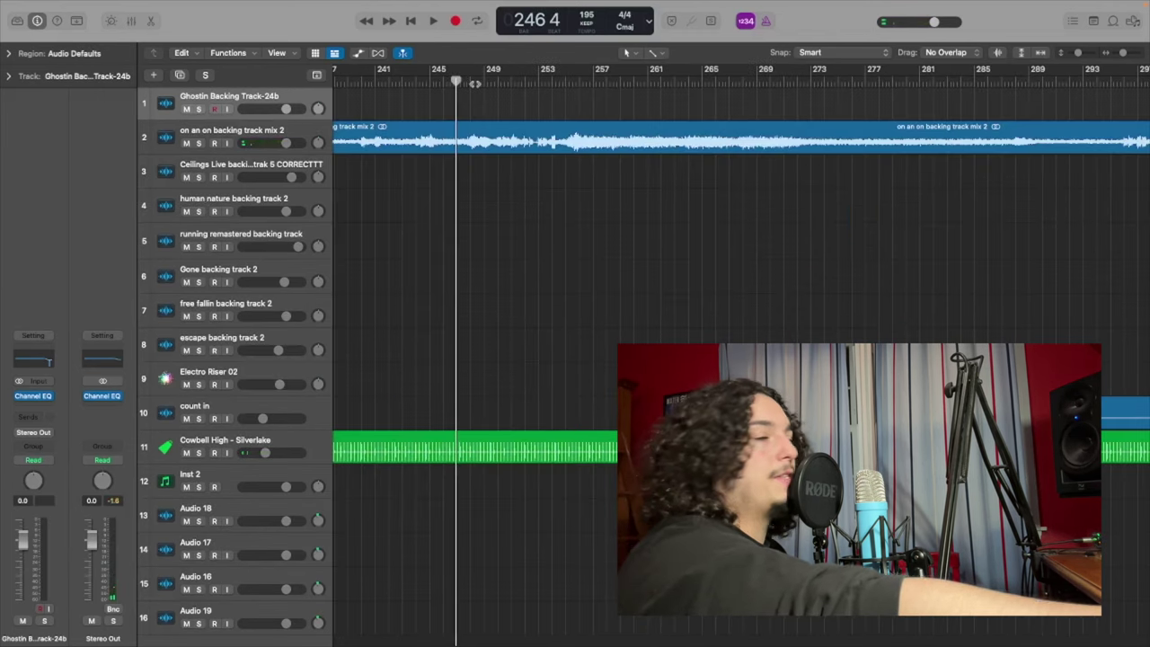
key(space)
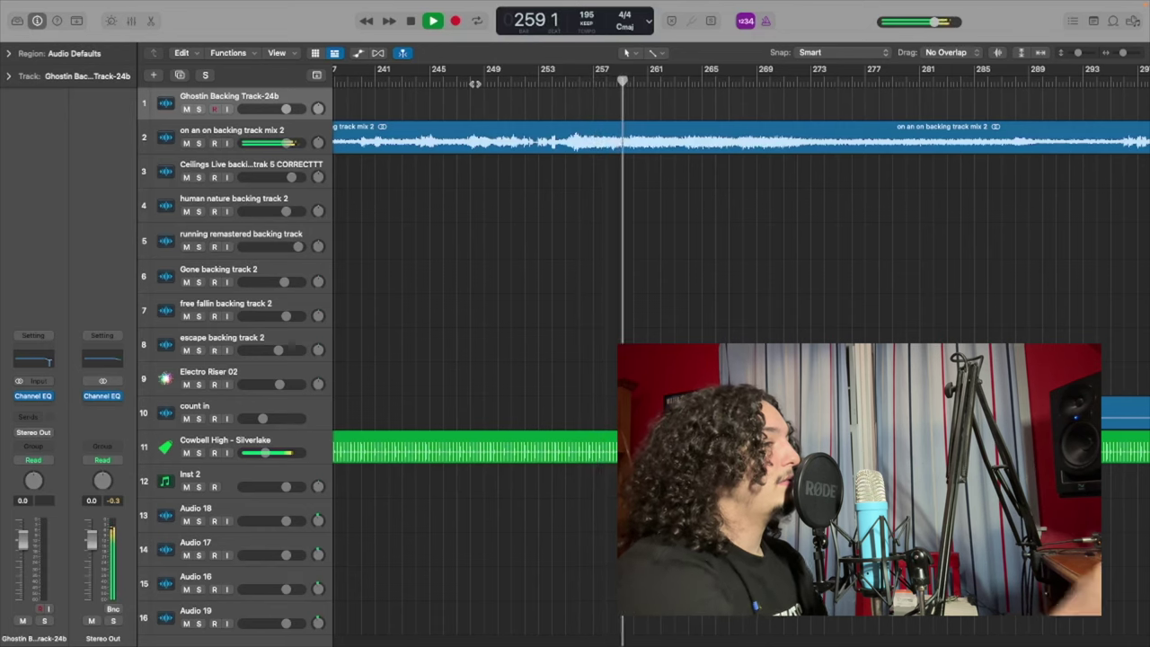
key(space)
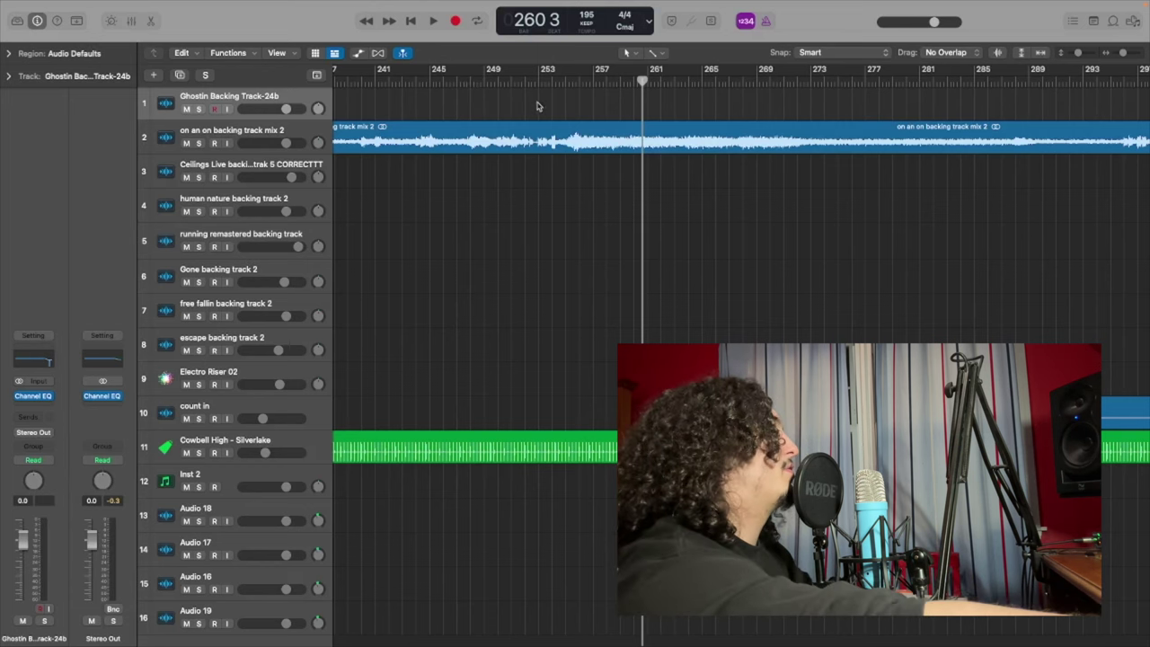
Play the on an on backing track from bar 315 through its ending to hear the count-in cues, stopping at about bar 339.
scroll(783, 148, right, 10)
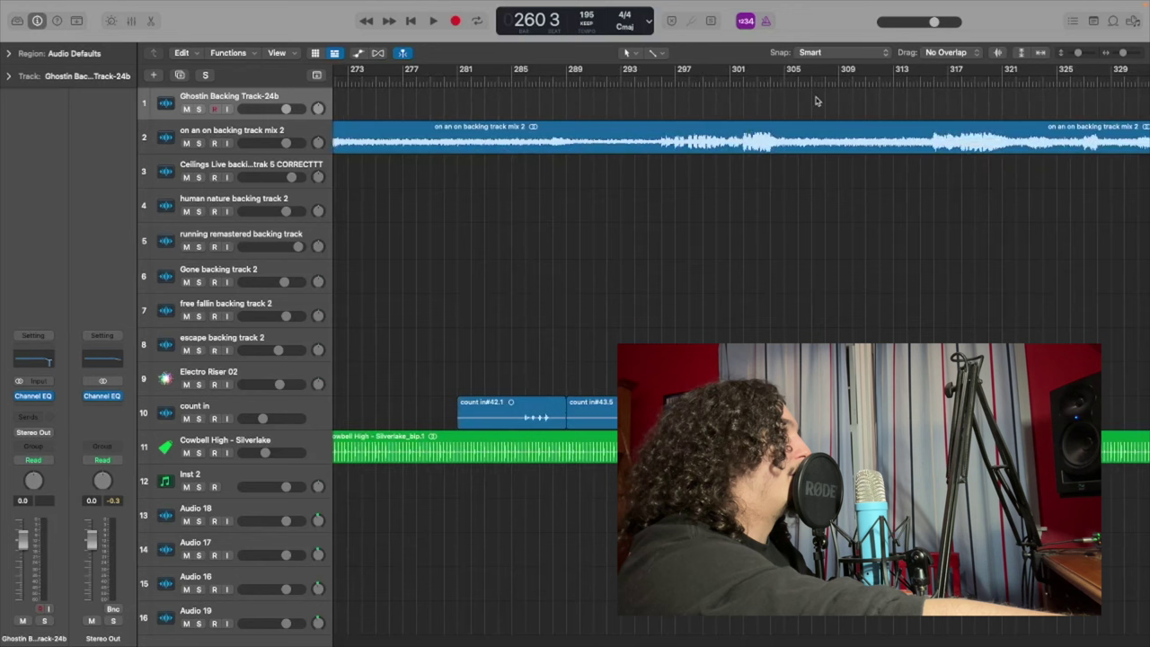
click(921, 81)
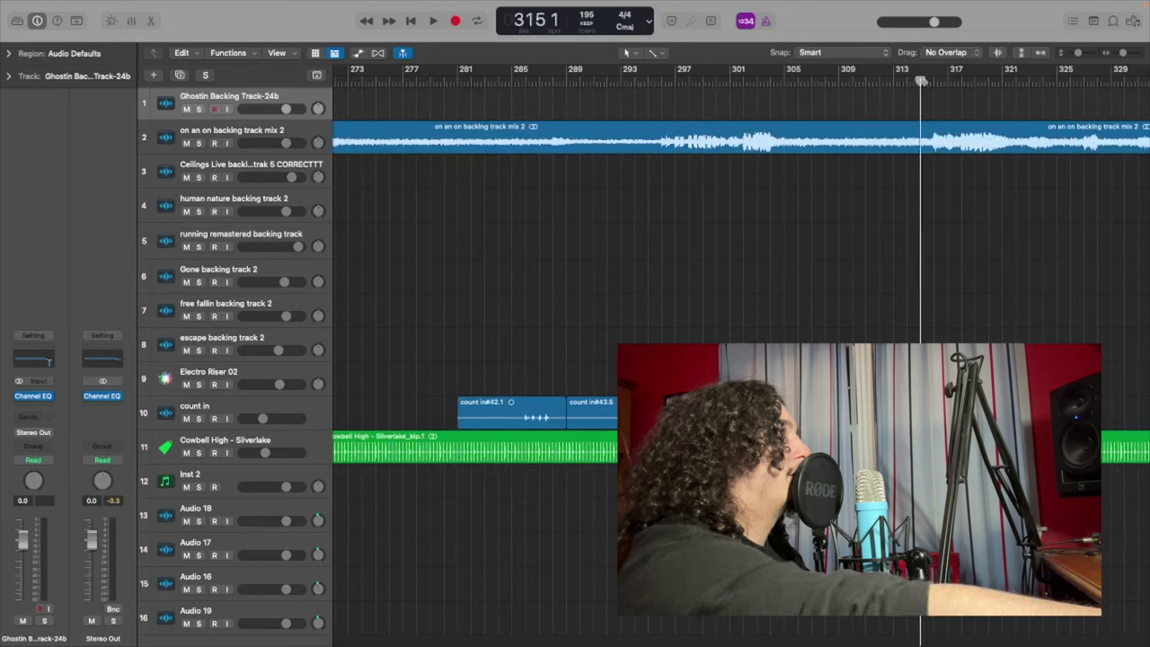
key(space)
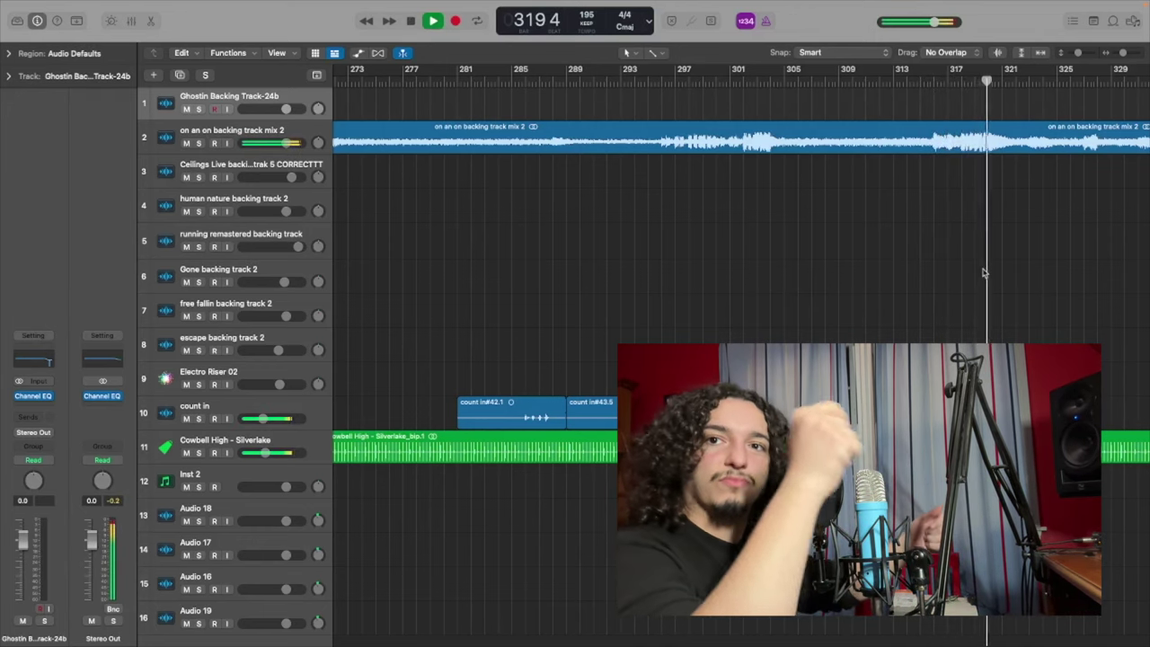
key(space)
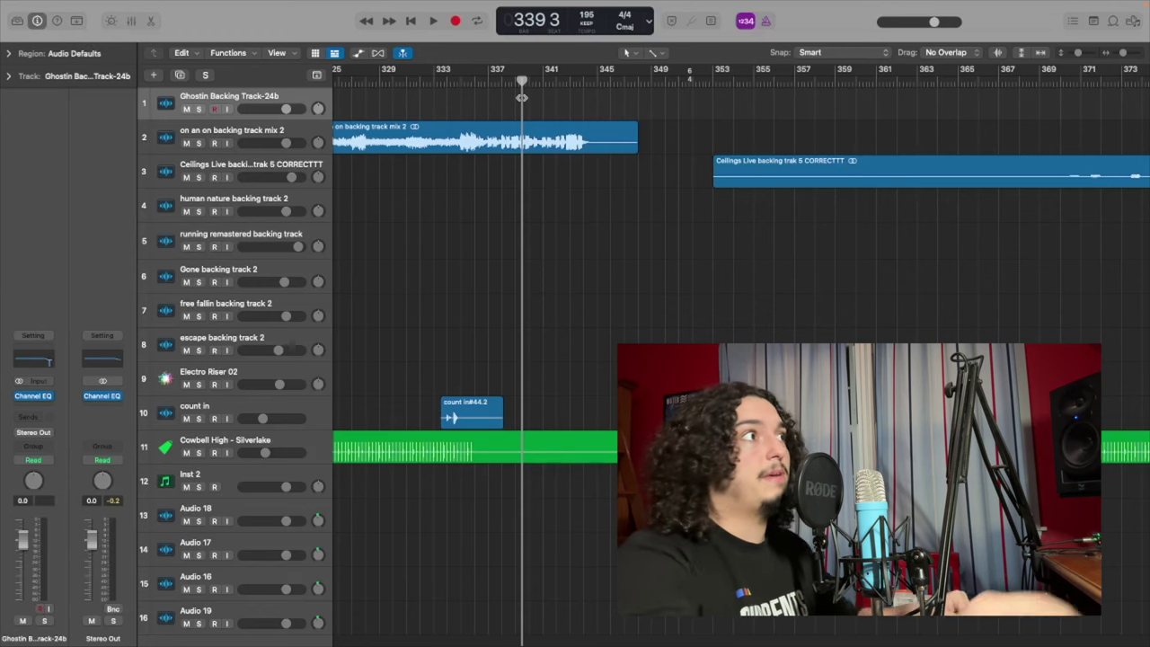
Move the playhead into the Ceilings Live backing track at bar 368 and play from there.
drag(522, 96, 714, 82)
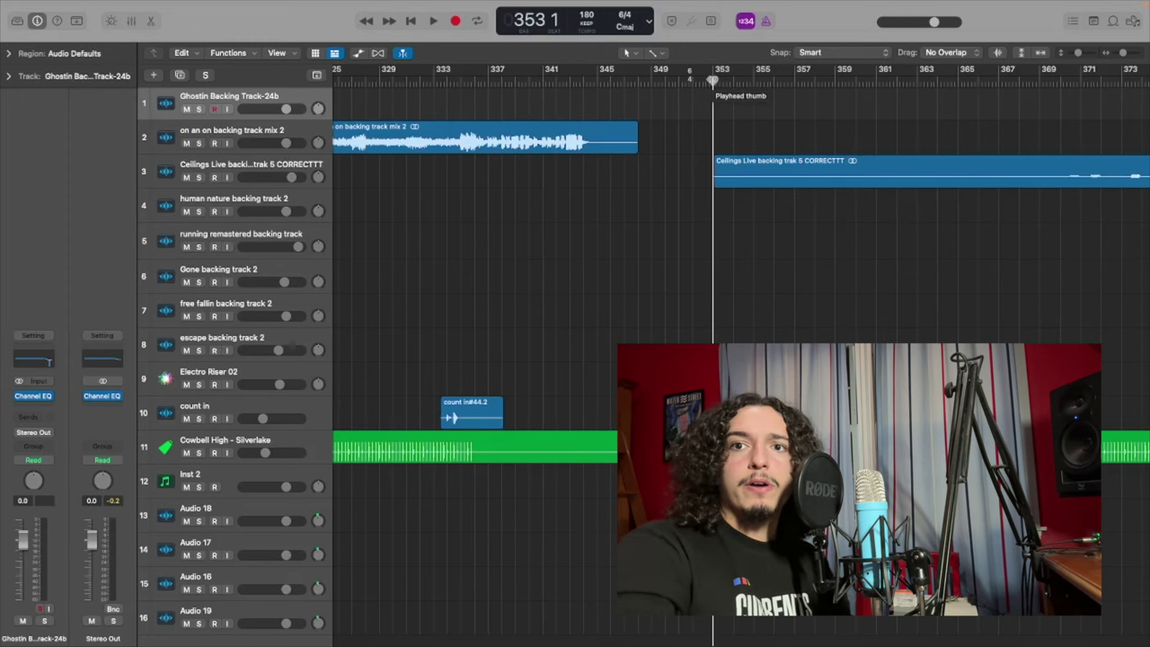
scroll(765, 98, right, 5)
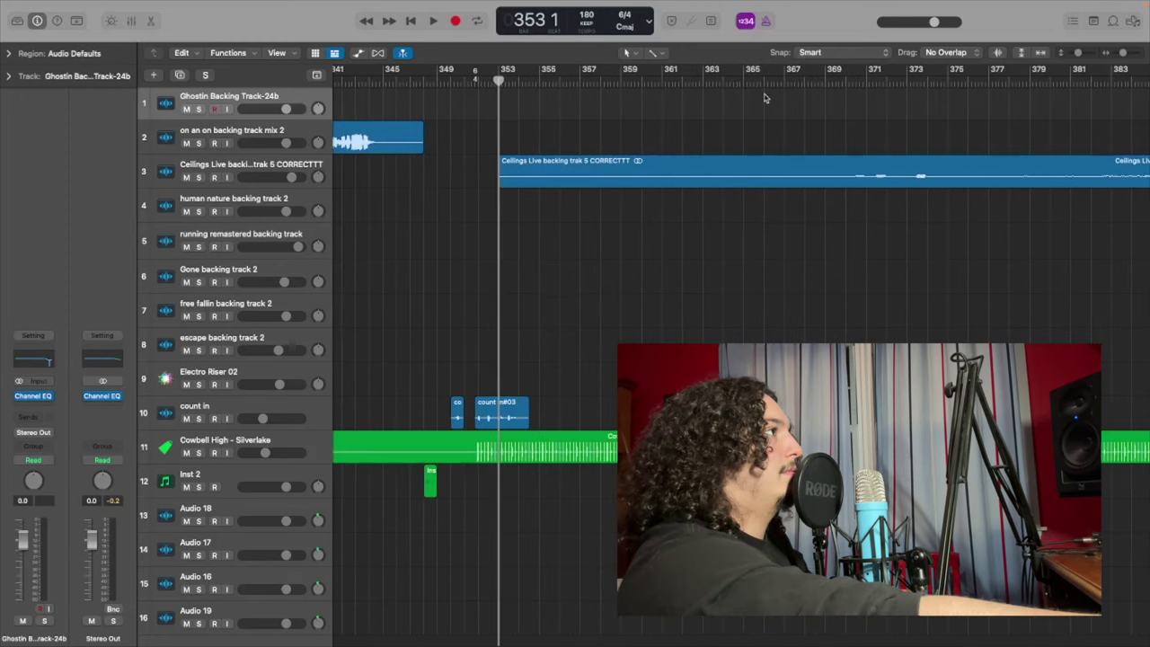
click(746, 84)
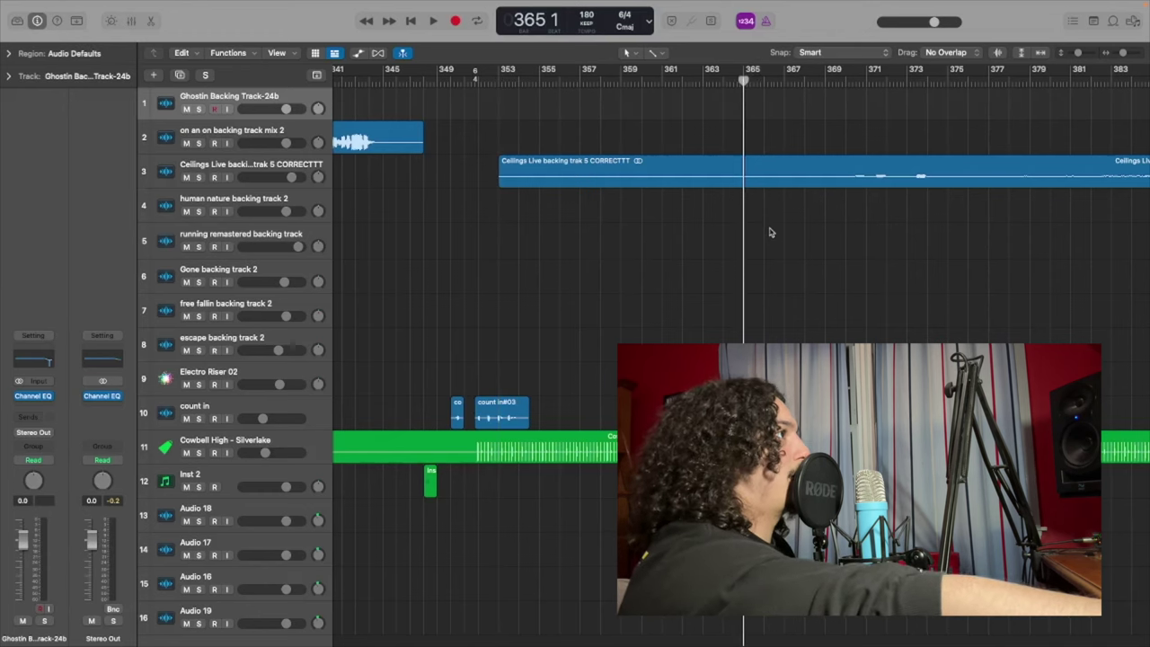
click(800, 82)
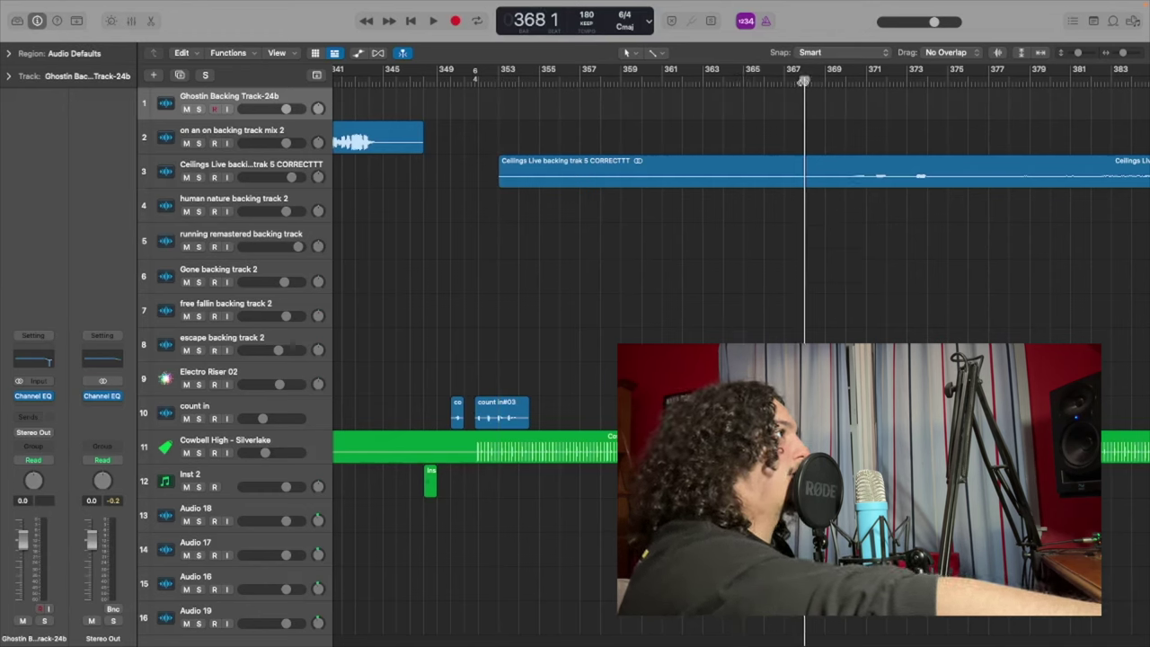
key(space)
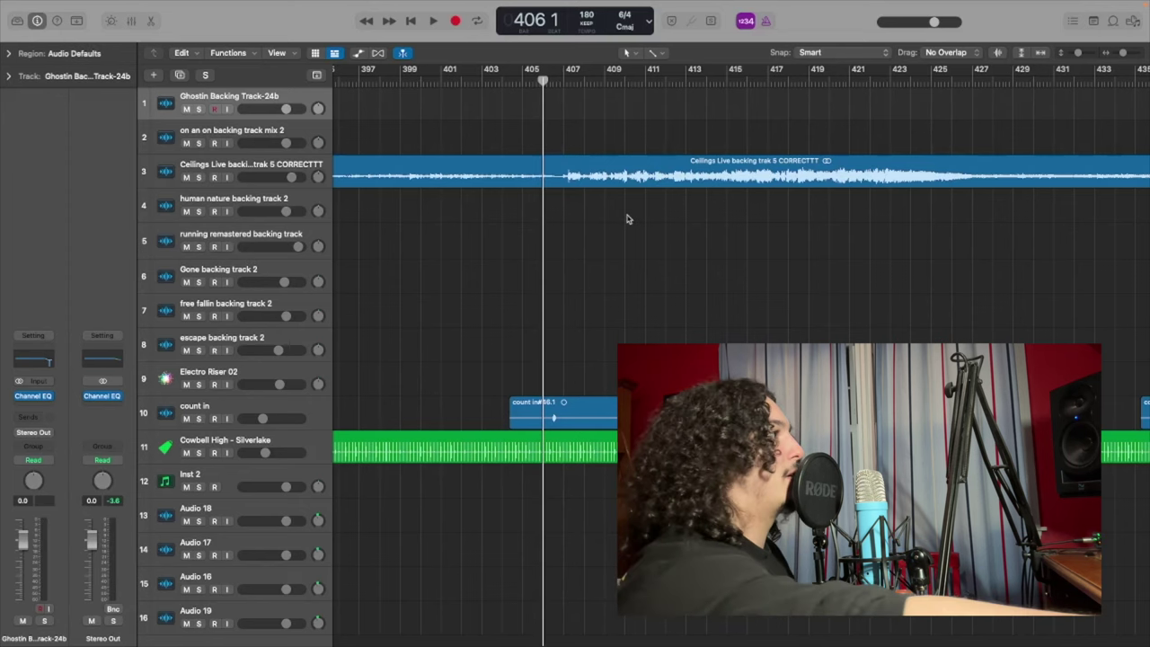
Play the Ceilings Live backing track from bar 406 beat 4, reset the Stereo Out peak level, and stop at bar 436.
click(557, 84)
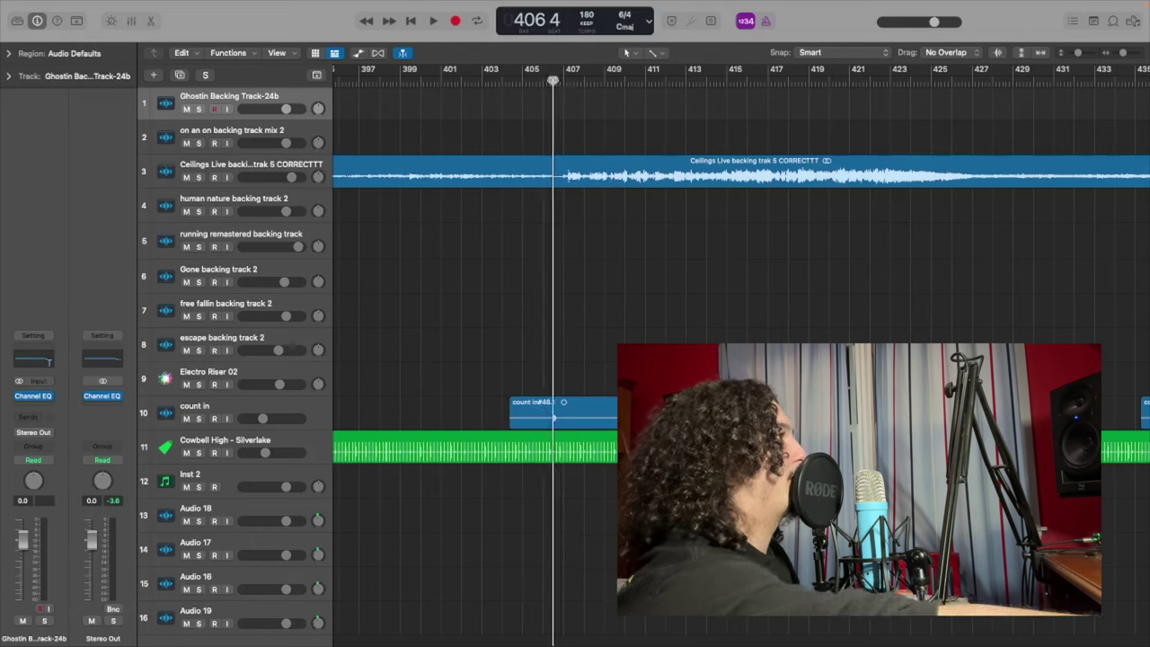
key(space)
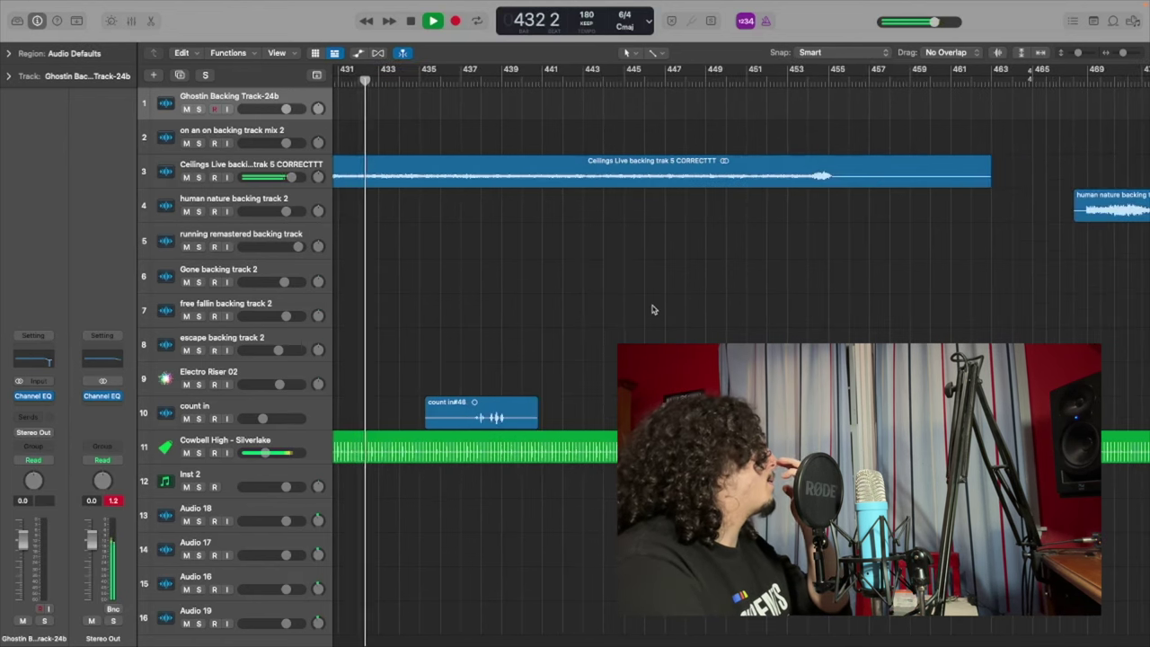
click(114, 501)
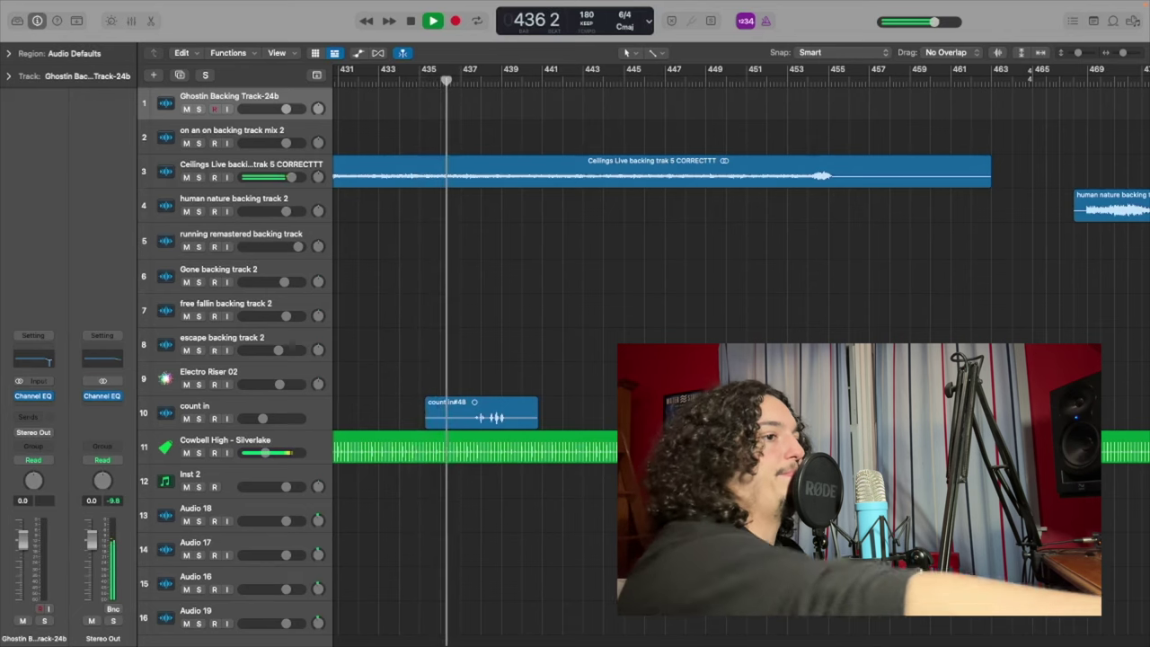
key(space)
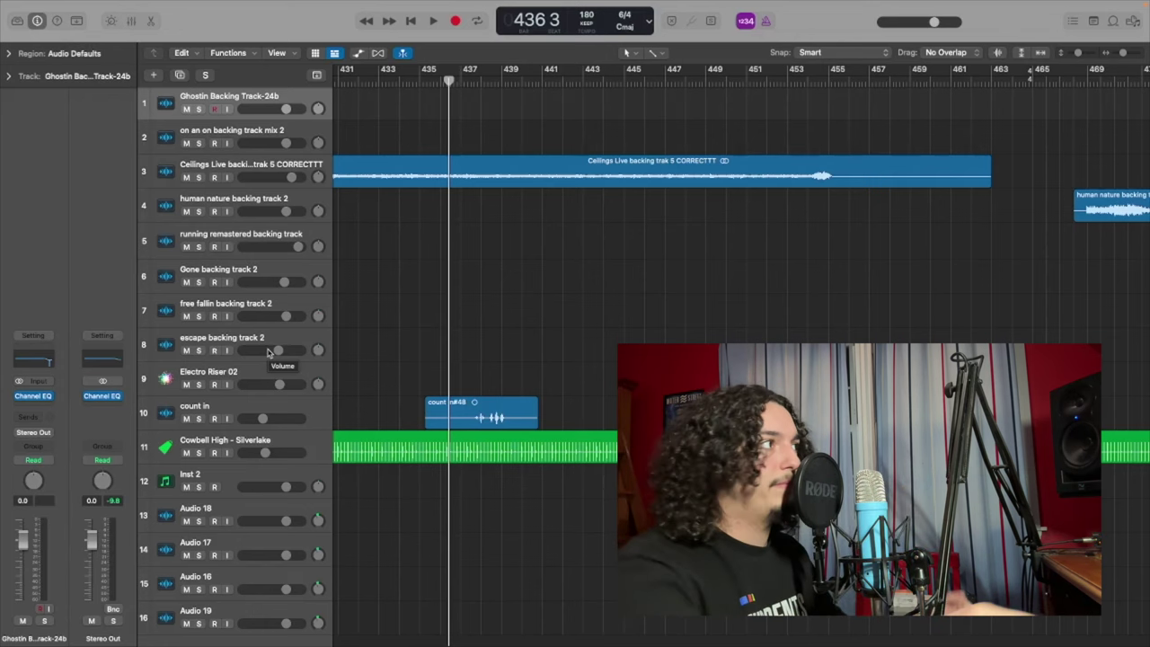
Play the transition from the Ghostin backing track into the on an on backing track, starting at bar 142.
scroll(598, 241, left, 15)
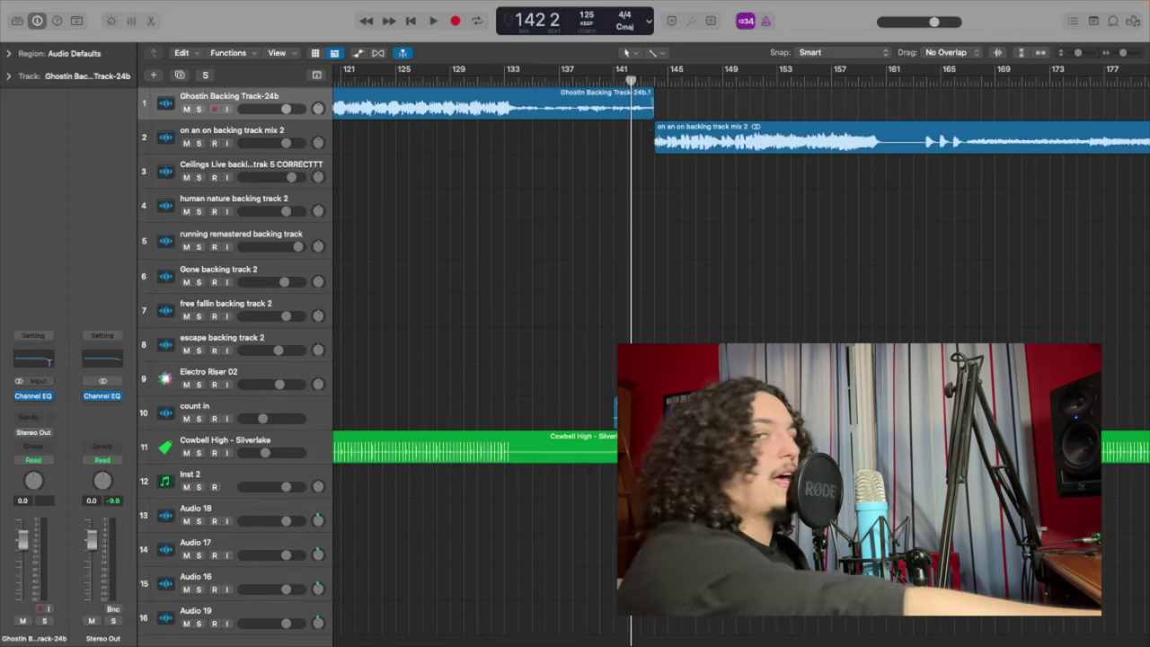
key(space)
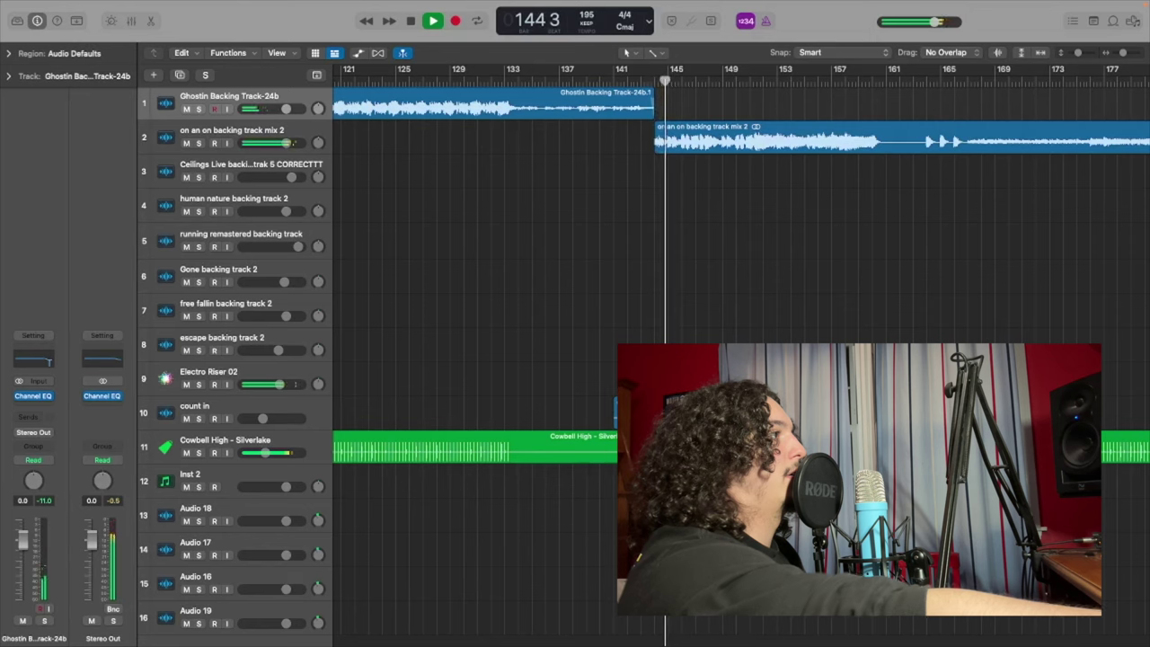
key(space)
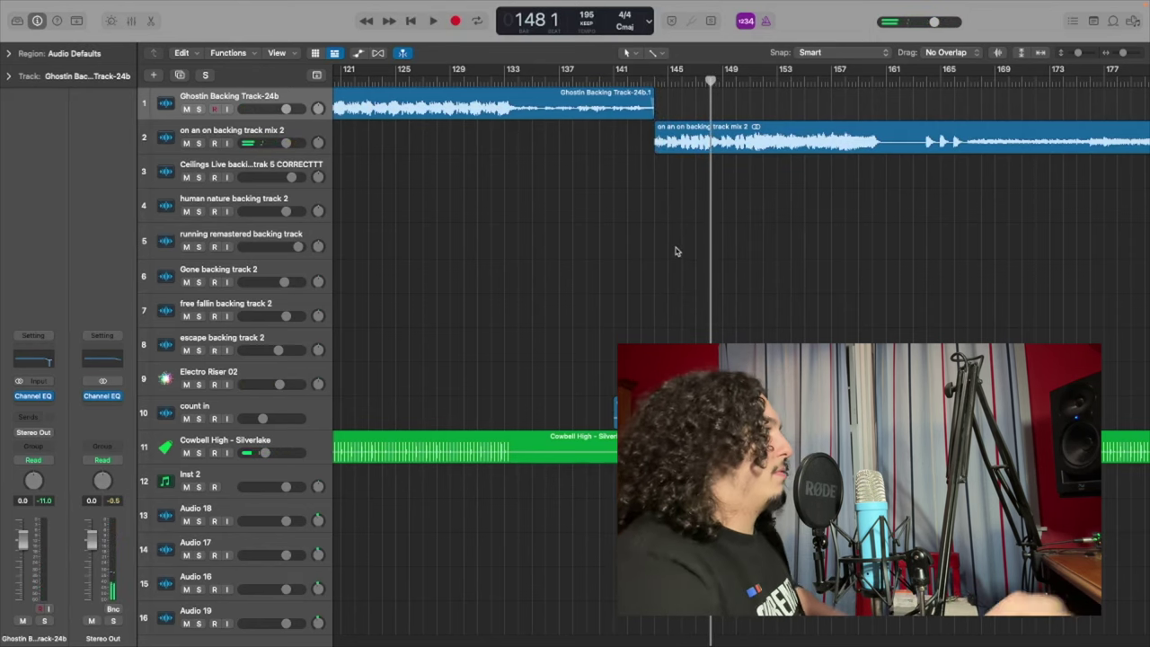
Select the Cowbell High - Silverlake track and examine the output routing and levels of all channel strips in the mixer.
click(310, 442)
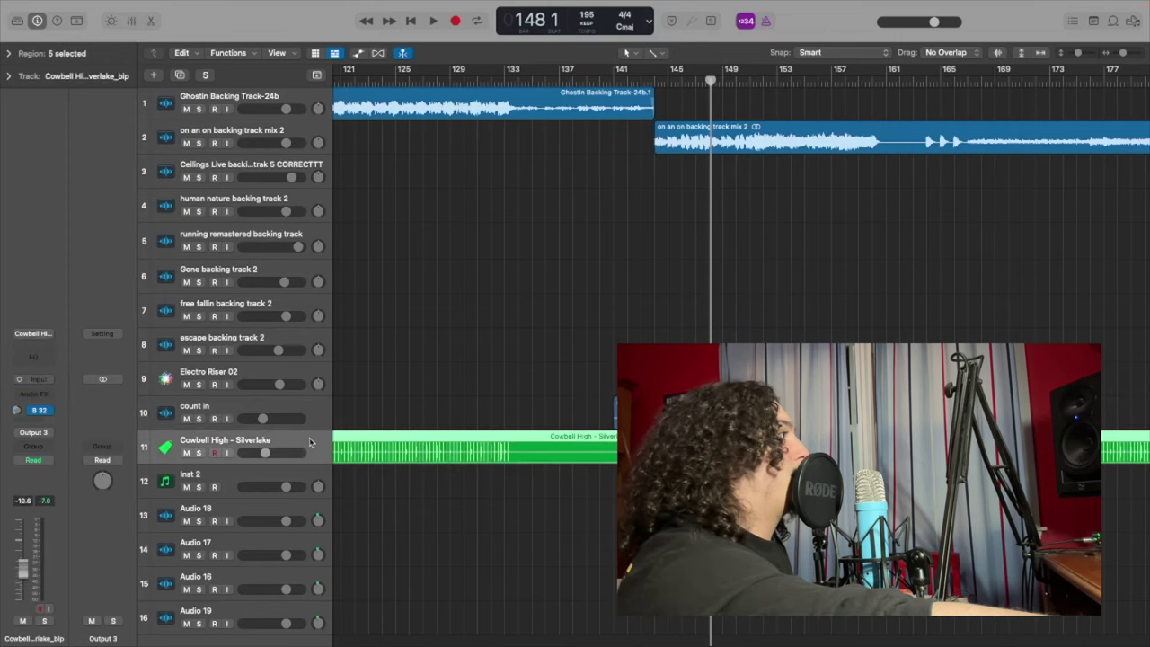
scroll(494, 472, left, 6)
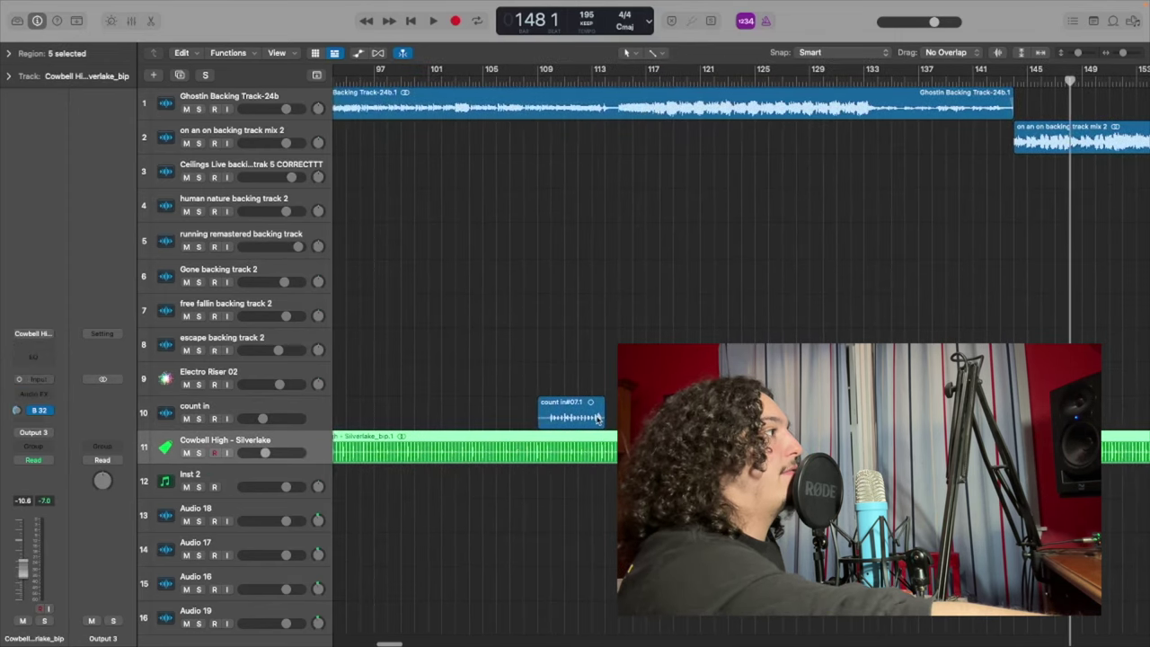
scroll(595, 417, right, 2)
key(x)
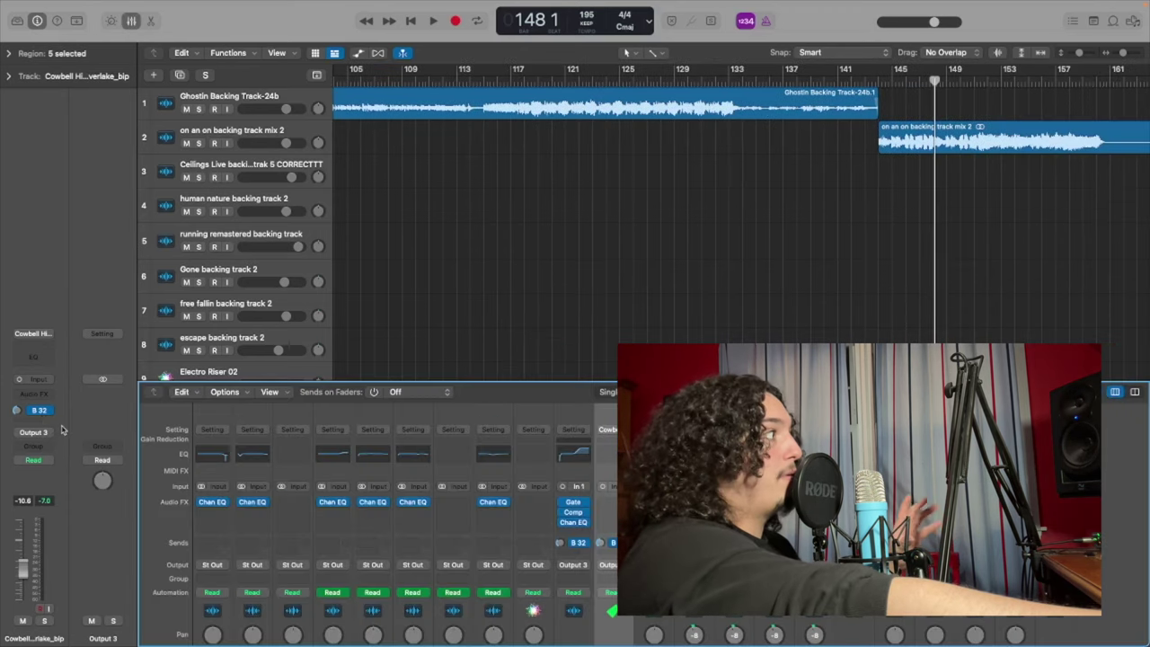
scroll(377, 513, down, 4)
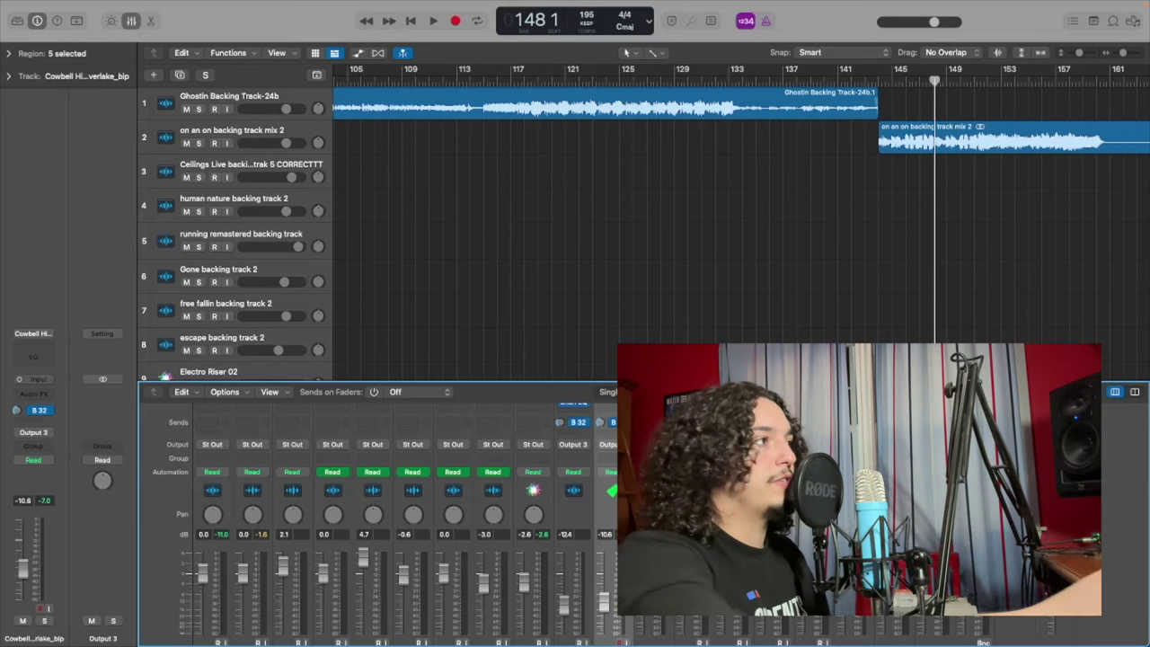
scroll(377, 513, up, 3)
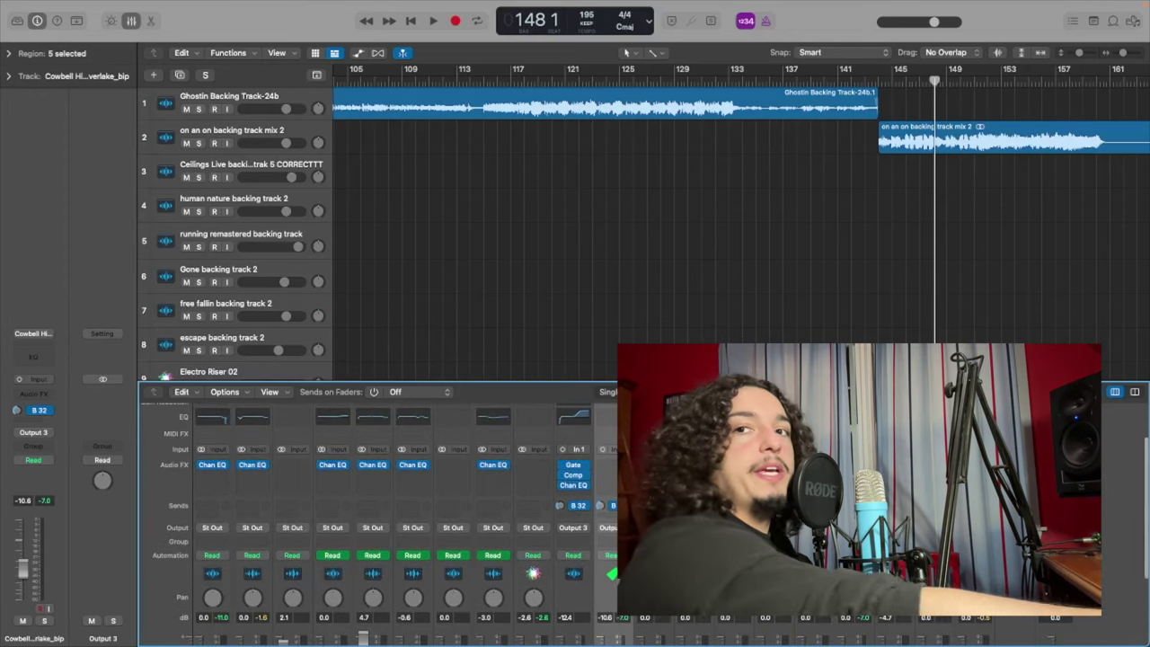
scroll(378, 512, down, 3)
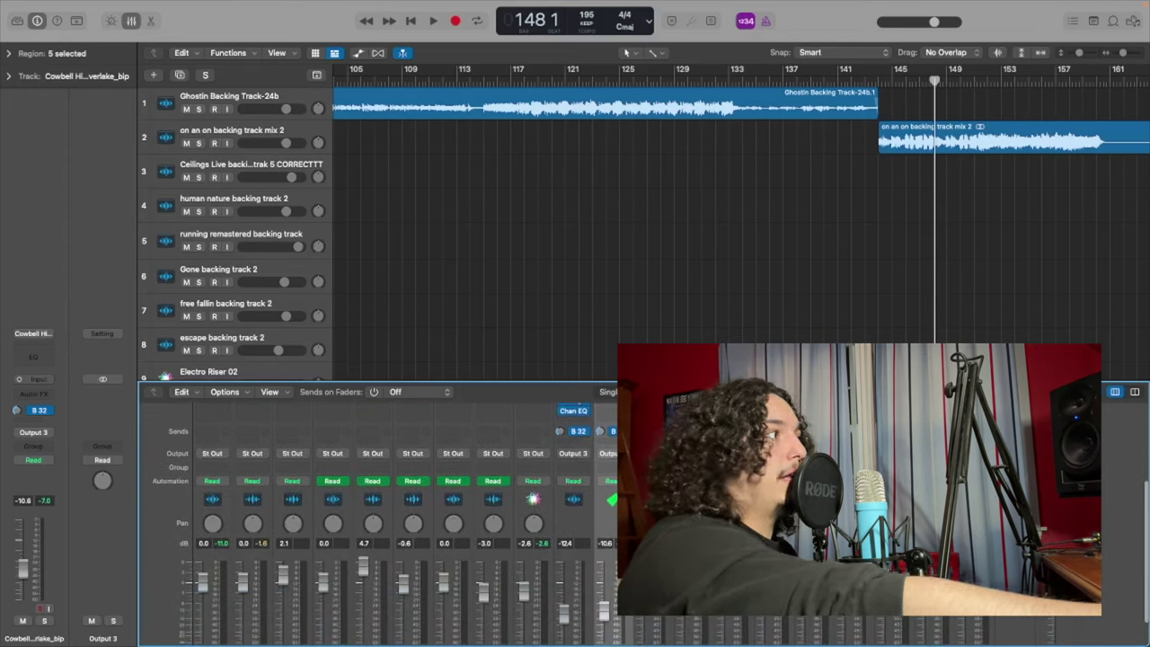
scroll(378, 513, down, 2)
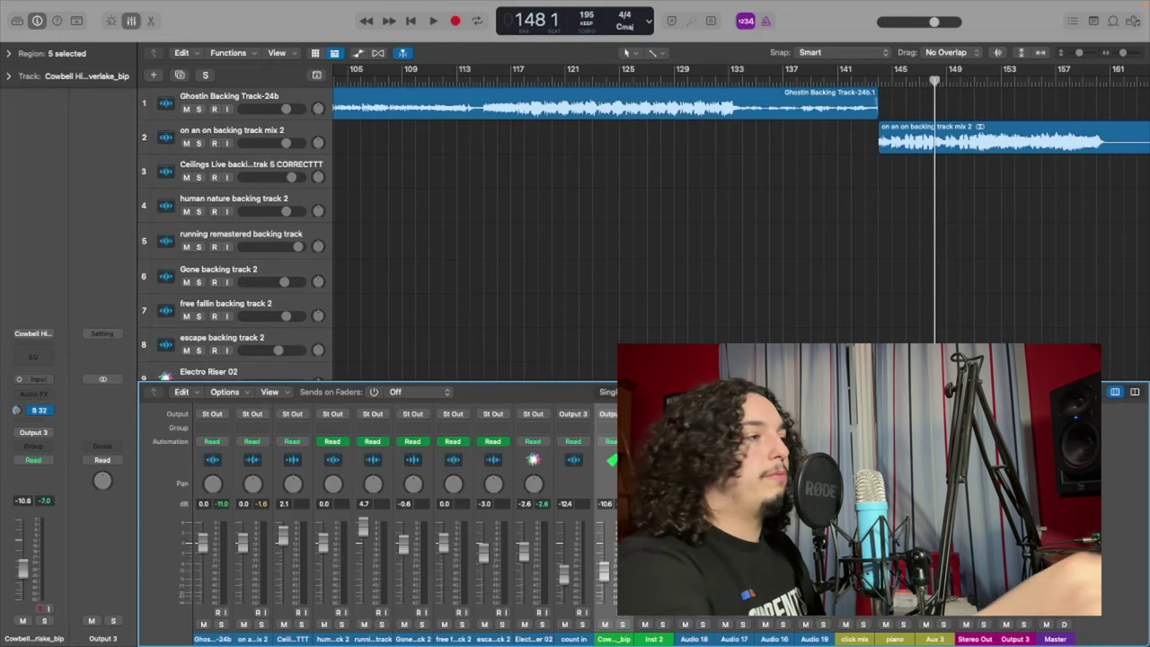
key(x)
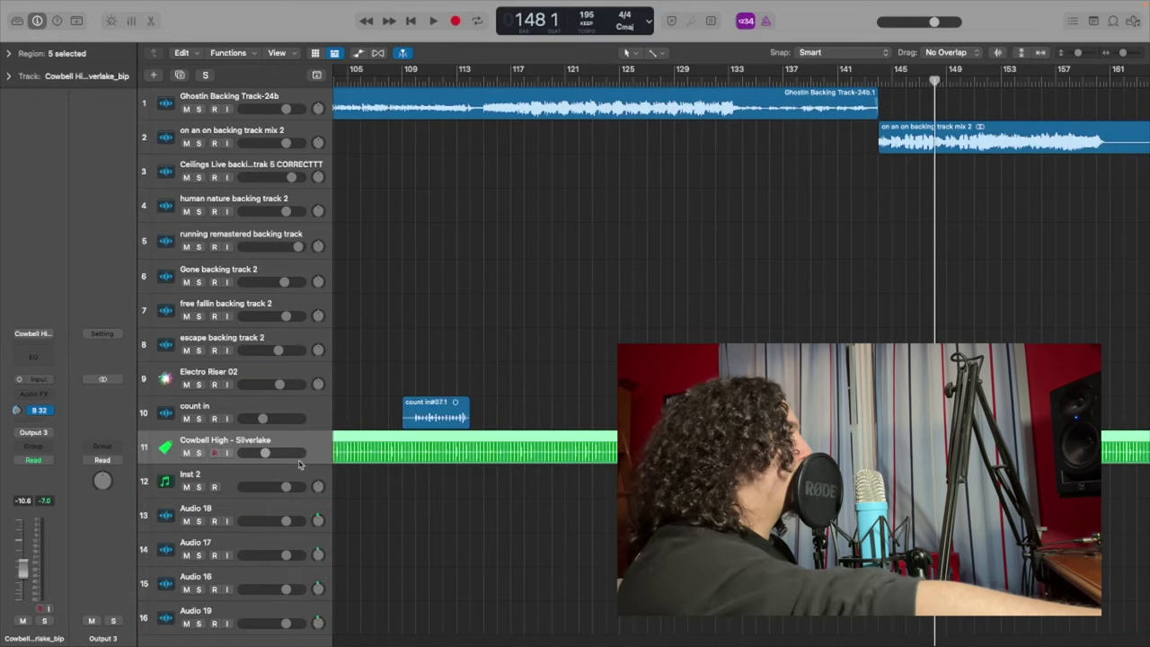
Examine the output routing options for the Cowbell High - Silverlake track, including Stereo Output and Mono.
click(36, 434)
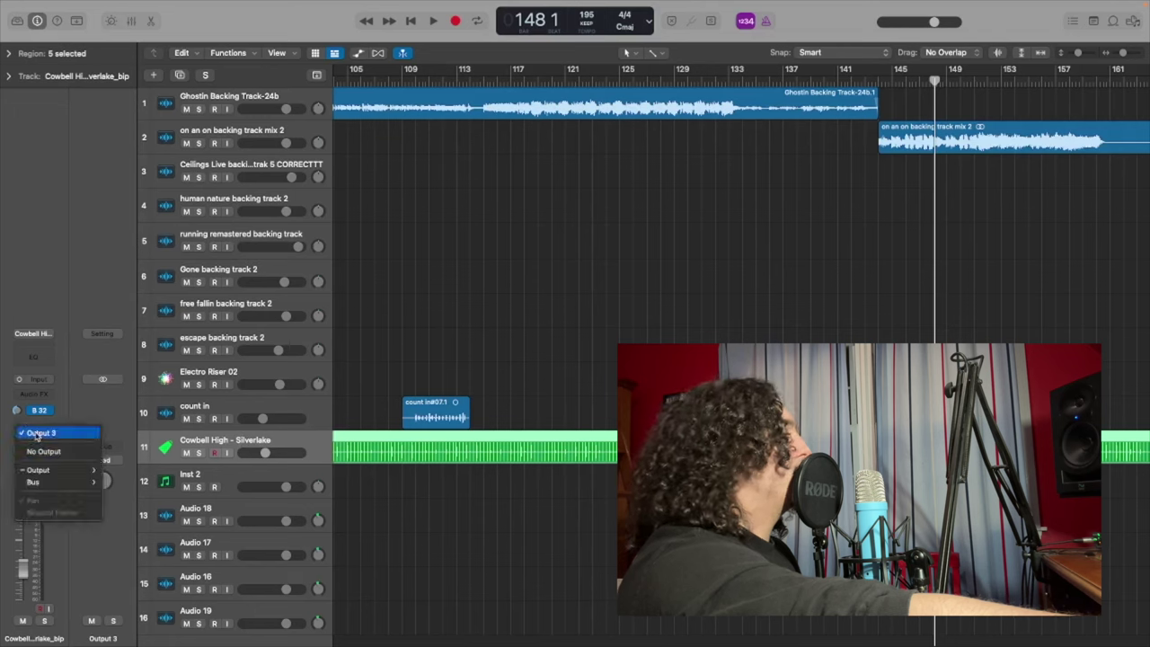
mouse_move(46, 471)
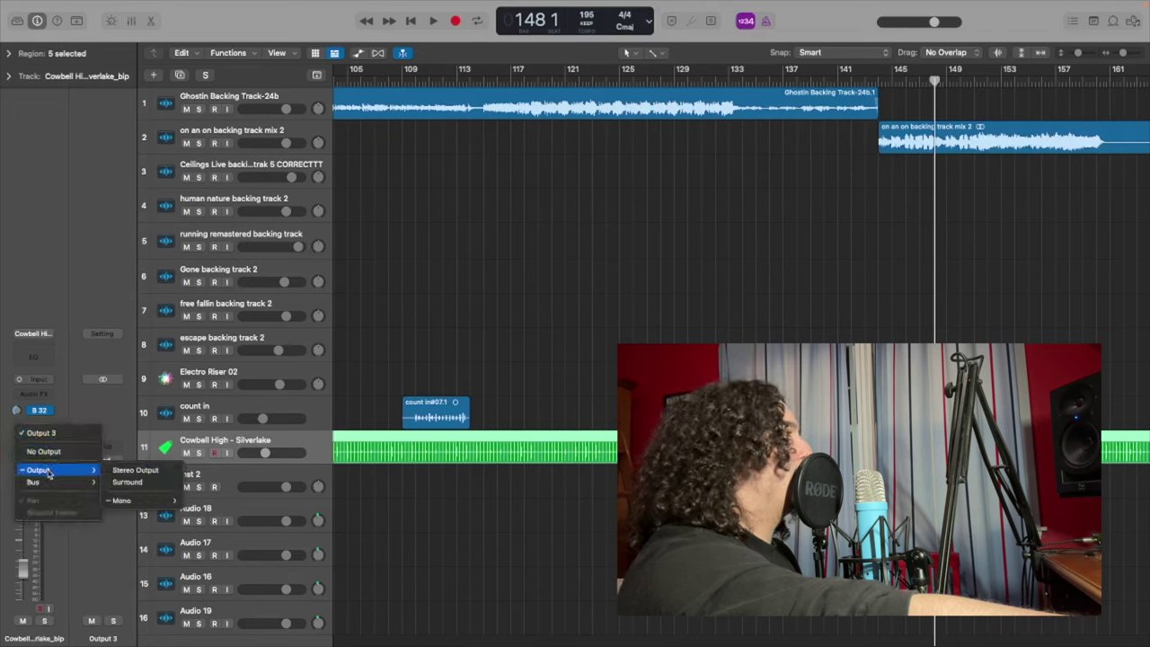
click(132, 472)
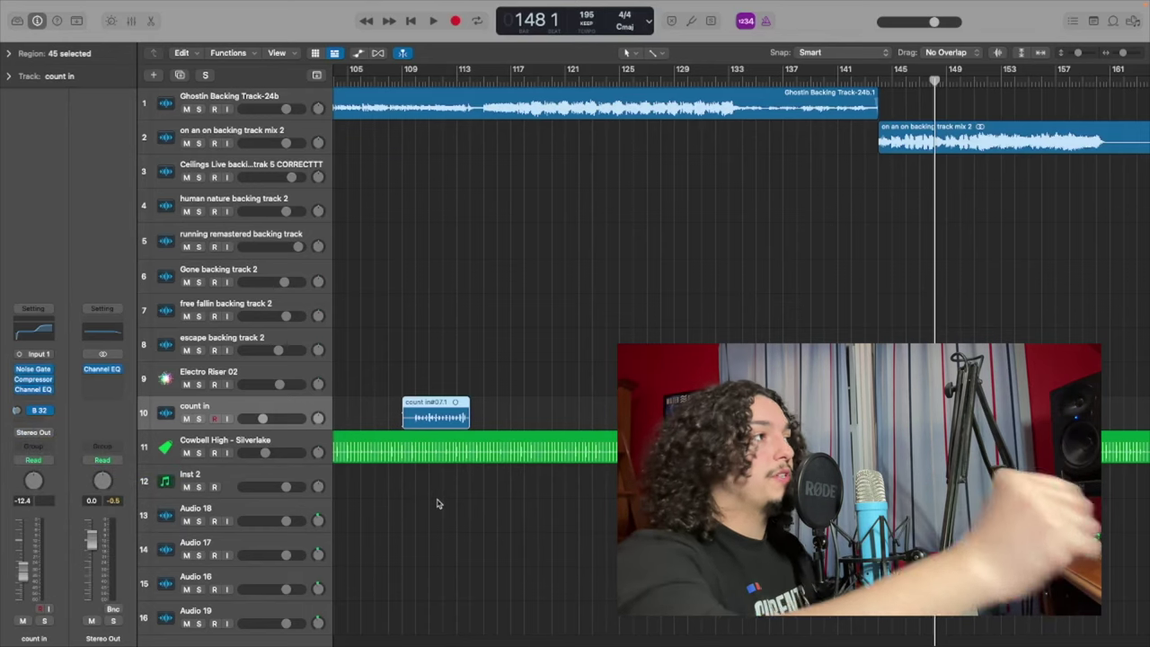
Play the end of the Ghostin backing track from bar 131, skip ahead within it, and stop in the on an on track at bar 161.
scroll(560, 173, left, 20)
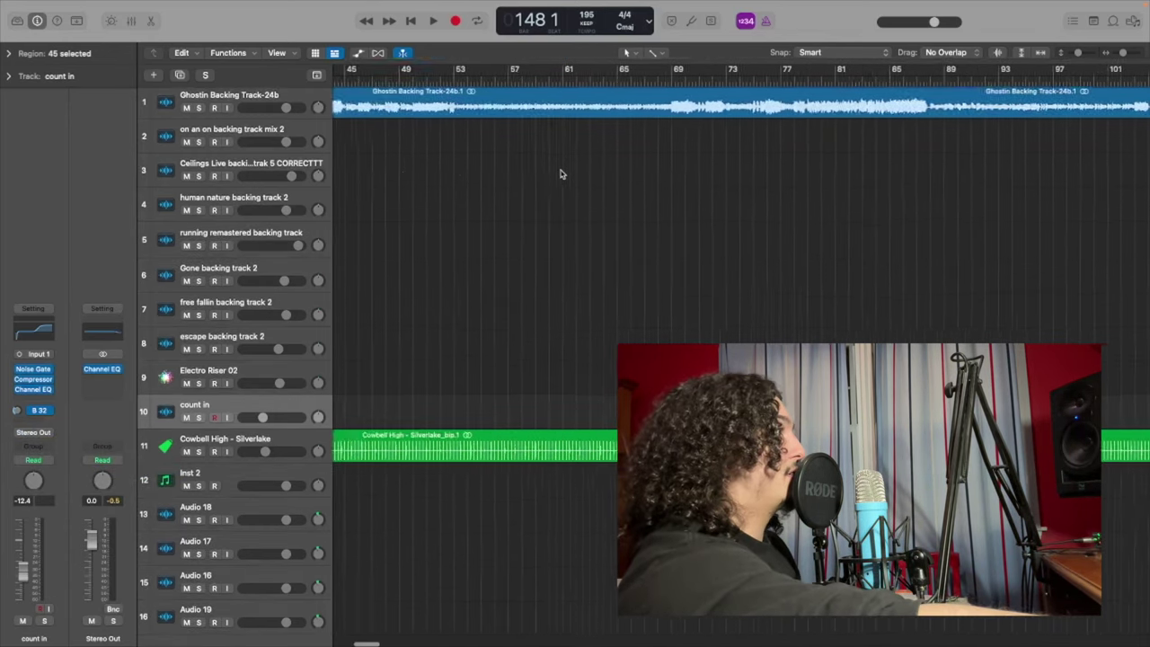
scroll(560, 173, right, 20)
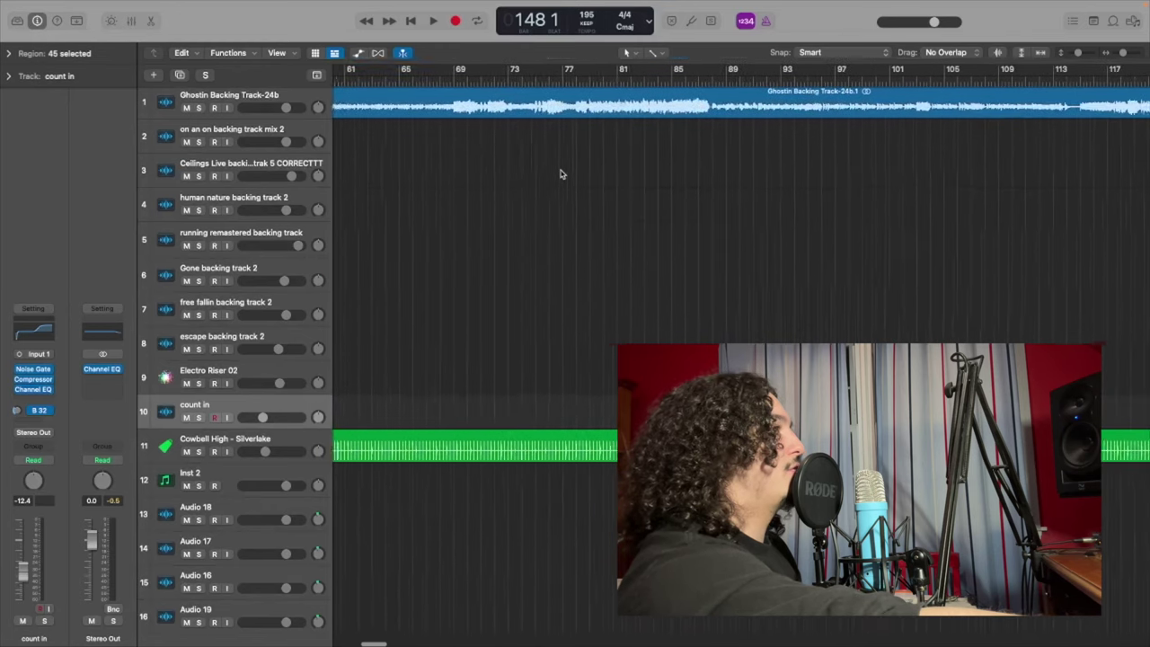
scroll(560, 174, right, 9)
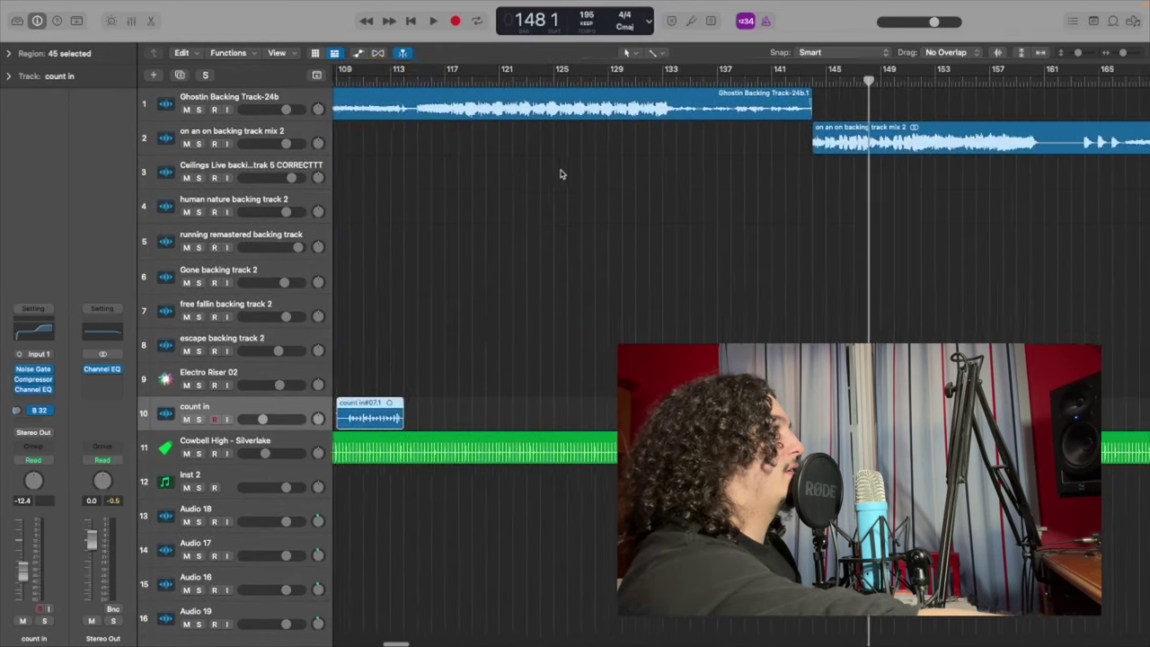
click(565, 80)
click(595, 82)
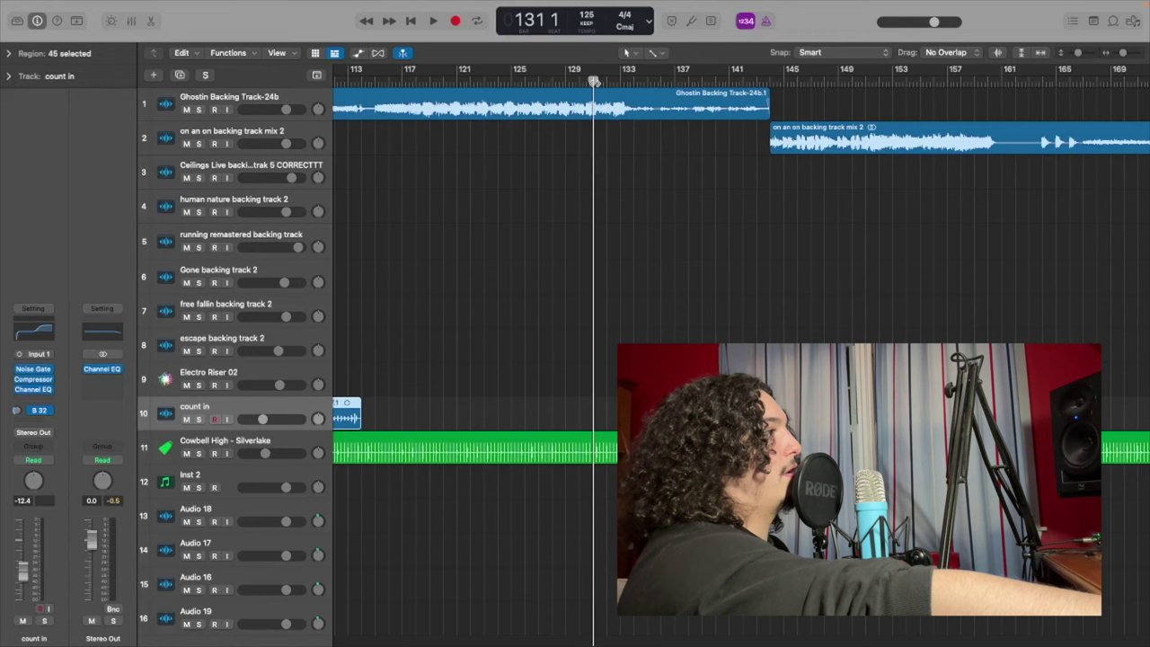
key(space)
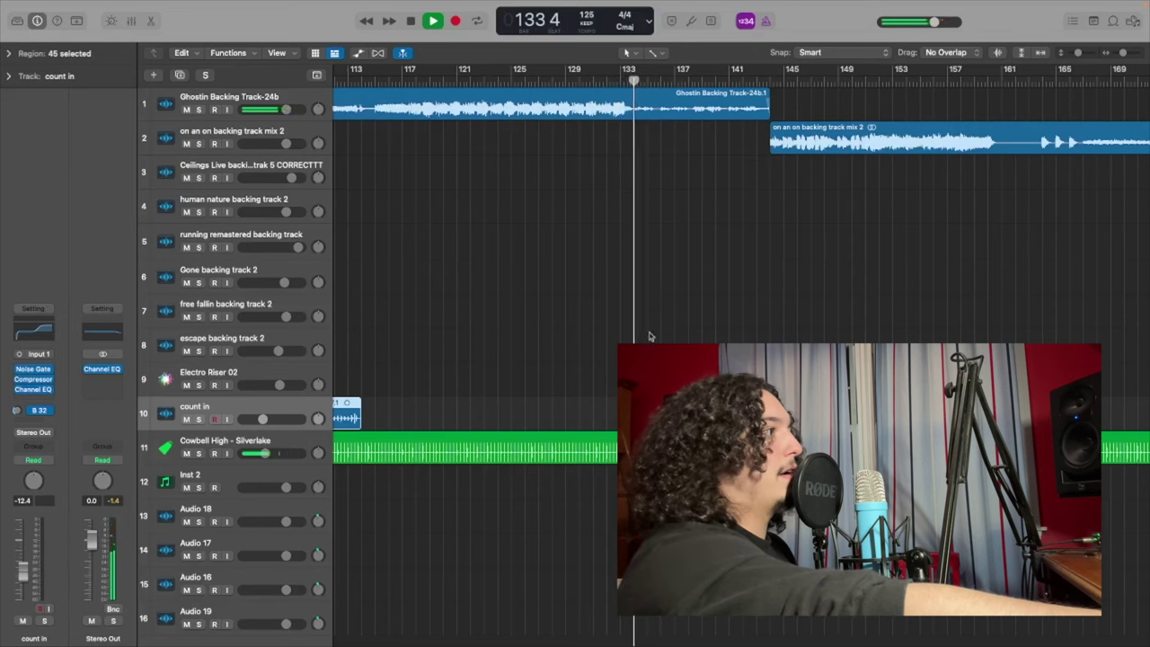
click(717, 82)
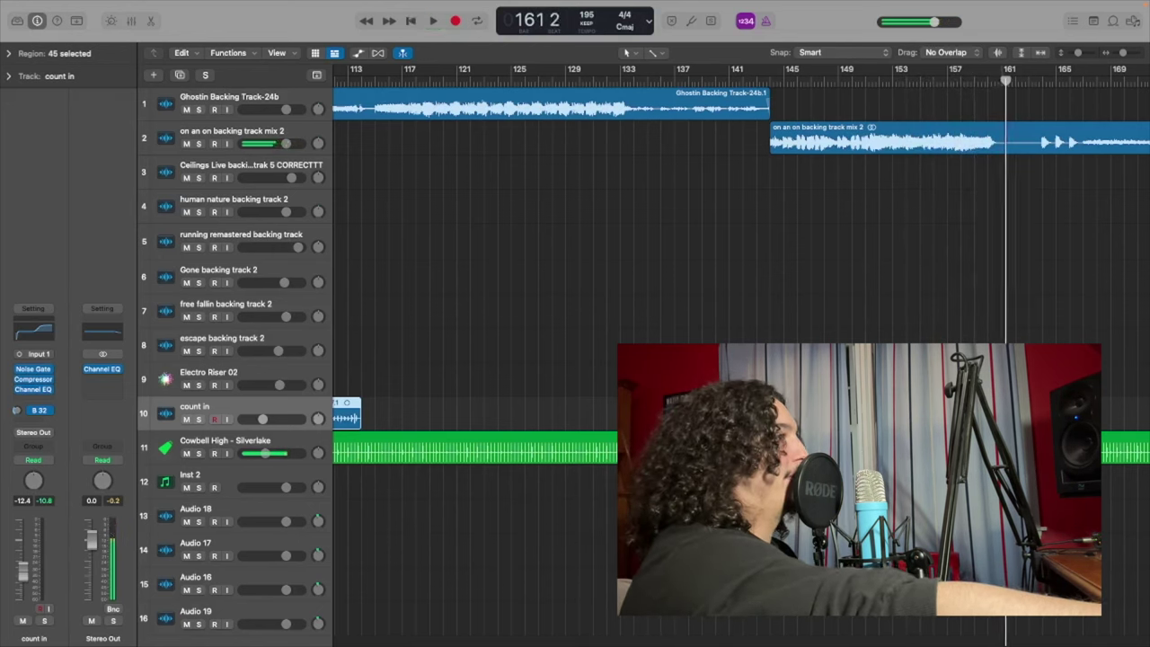
key(space)
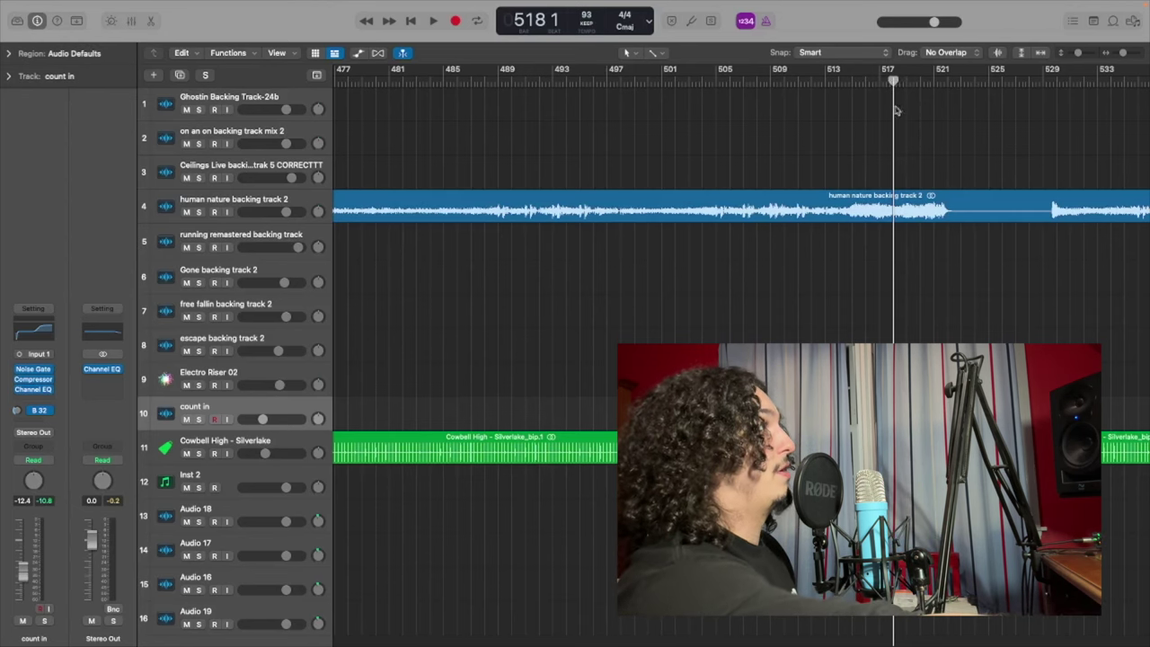
Mute the count in and Cowbell High - Silverlake tracks and play the human nature backing track from bar 520 beat 3 to bar 530.
click(839, 84)
scroll(962, 108, right, 5)
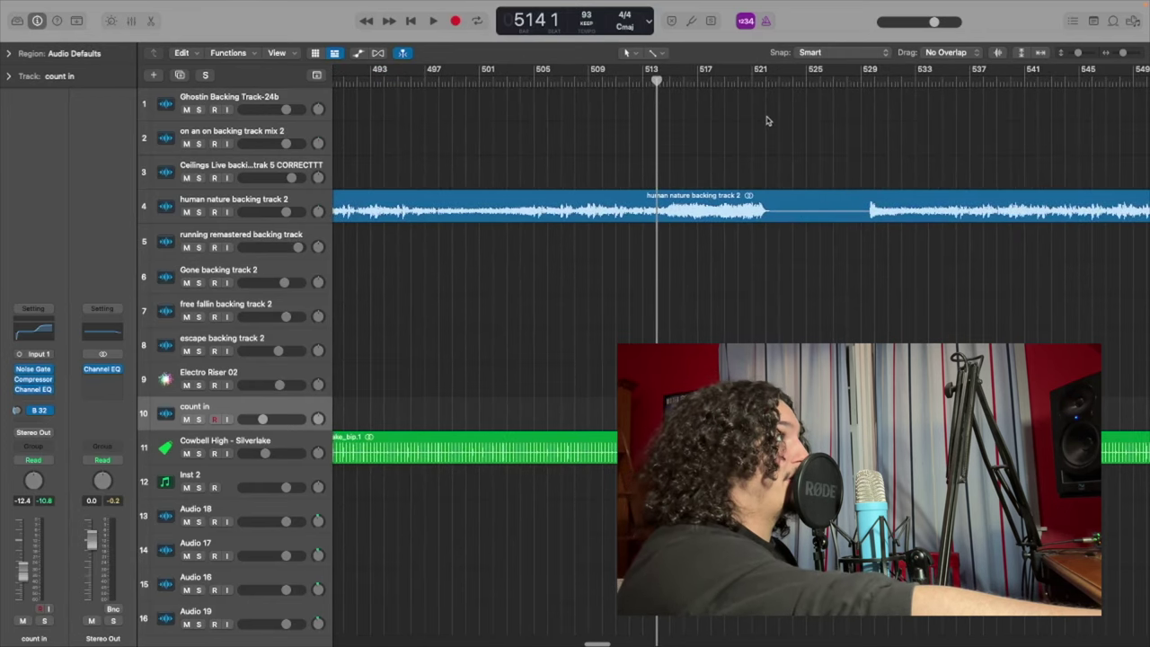
click(728, 80)
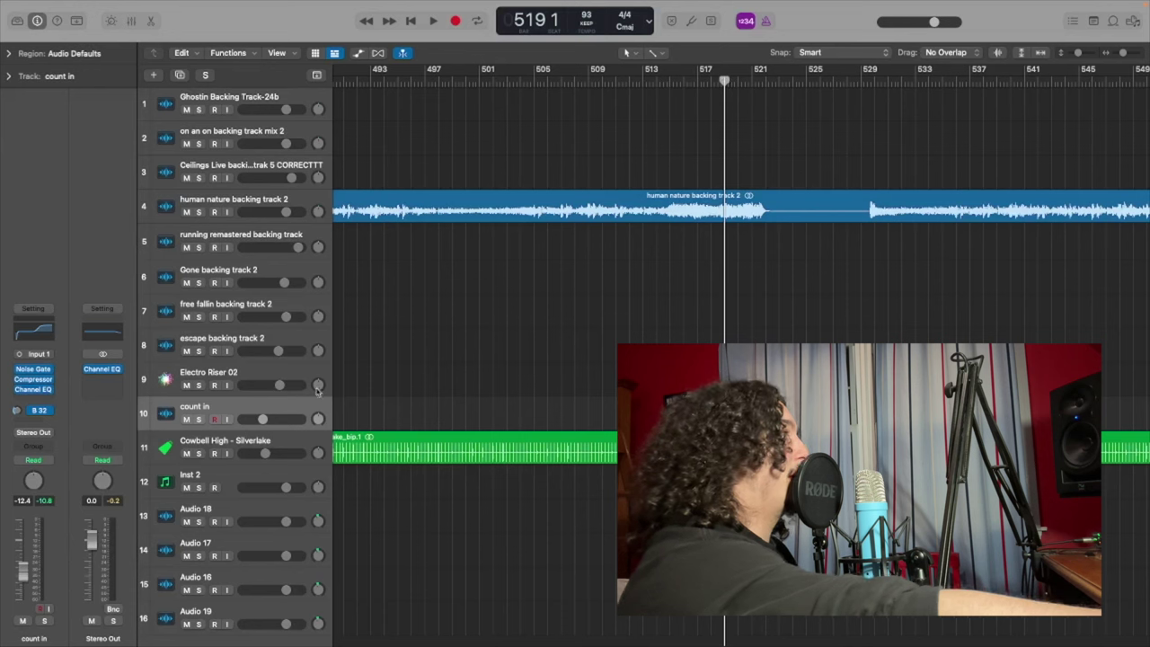
click(186, 454)
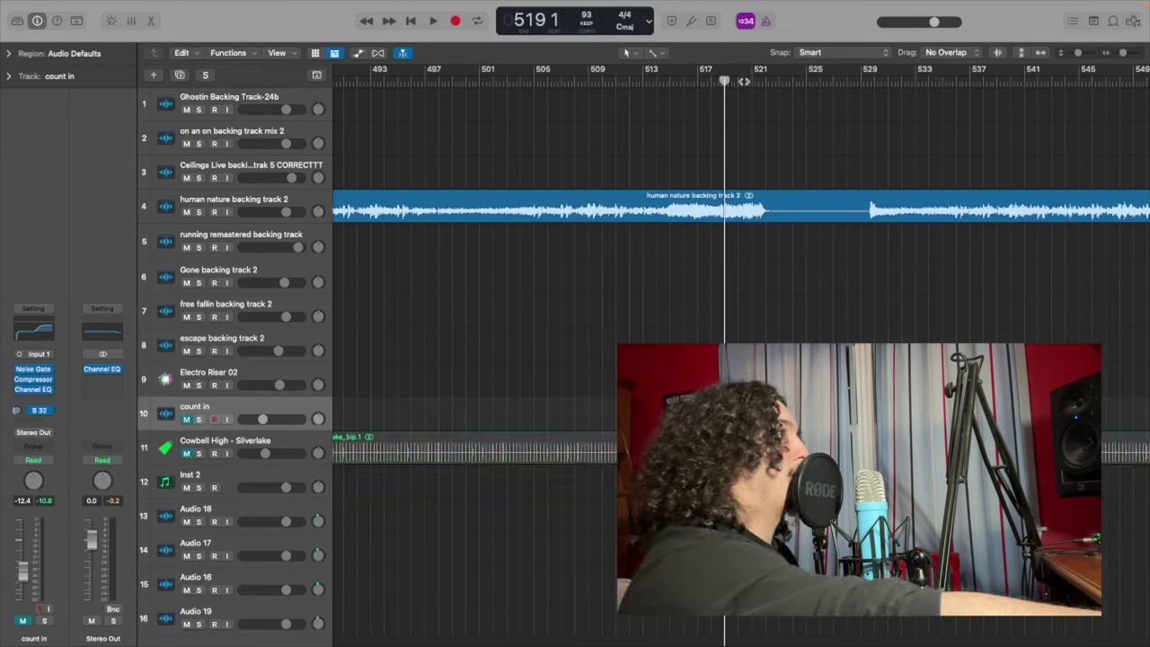
drag(726, 80, 745, 81)
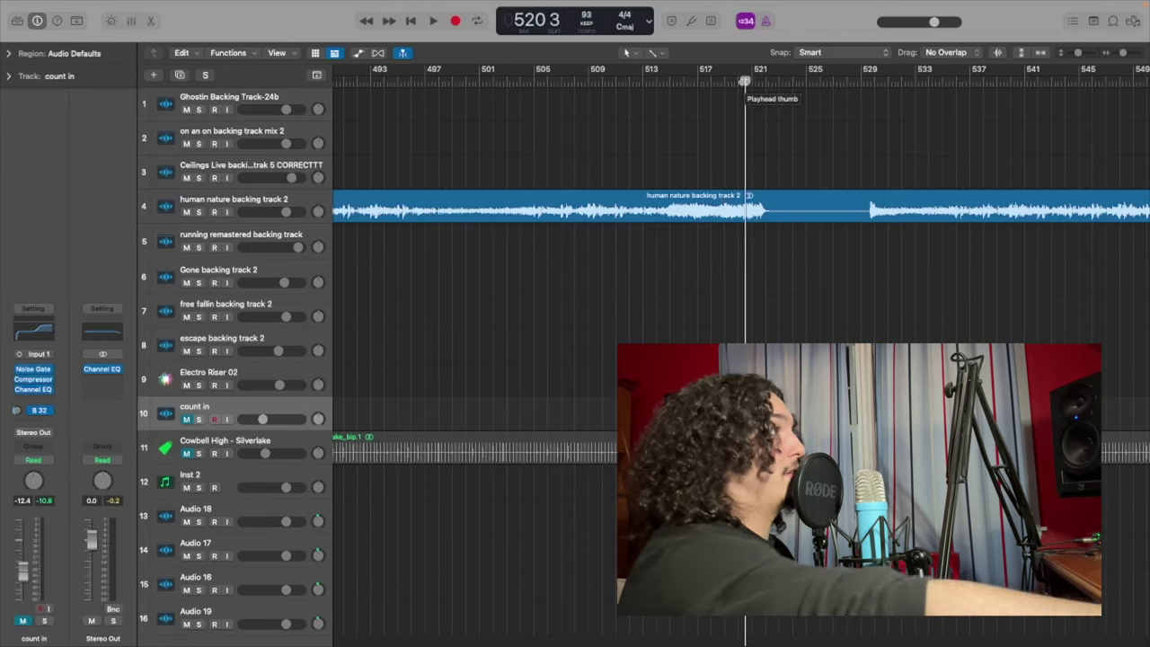
key(space)
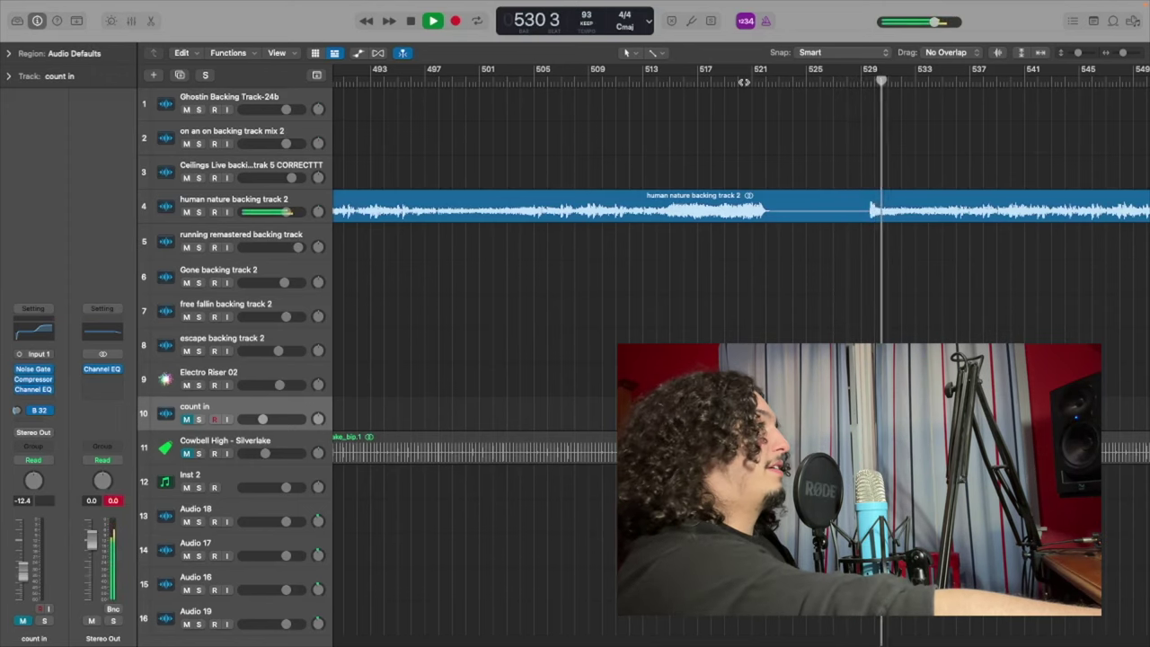
key(space)
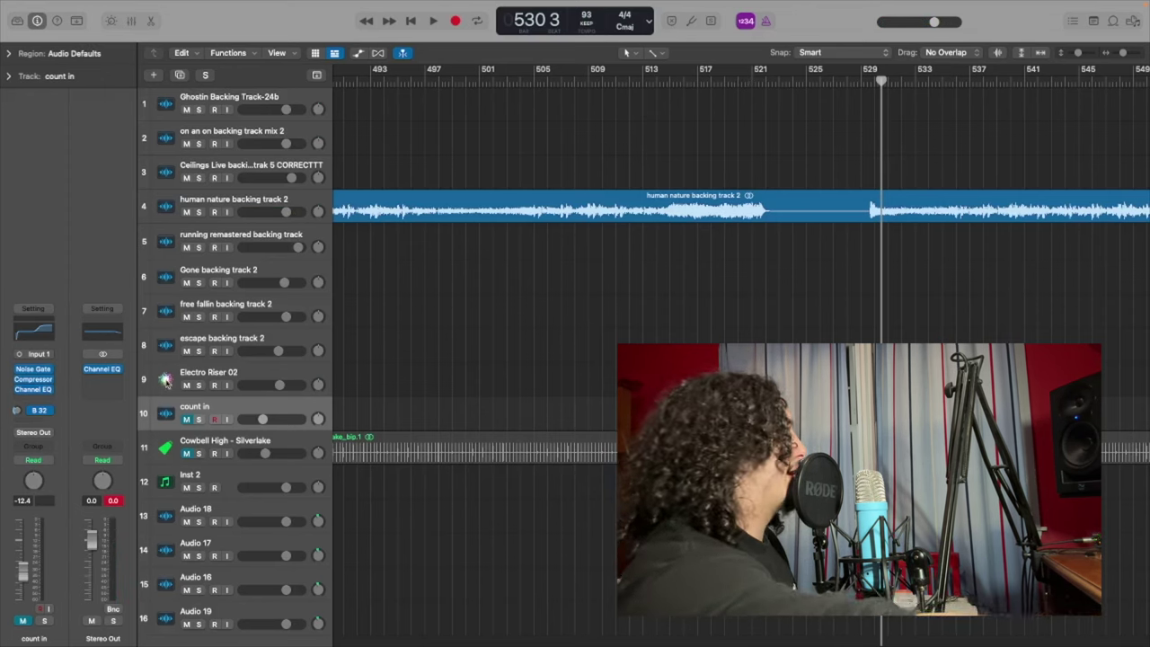
Unmute the count in and Cowbell High - Silverlake tracks and replay the human nature break from just before its silent gap to bar 530.
click(186, 420)
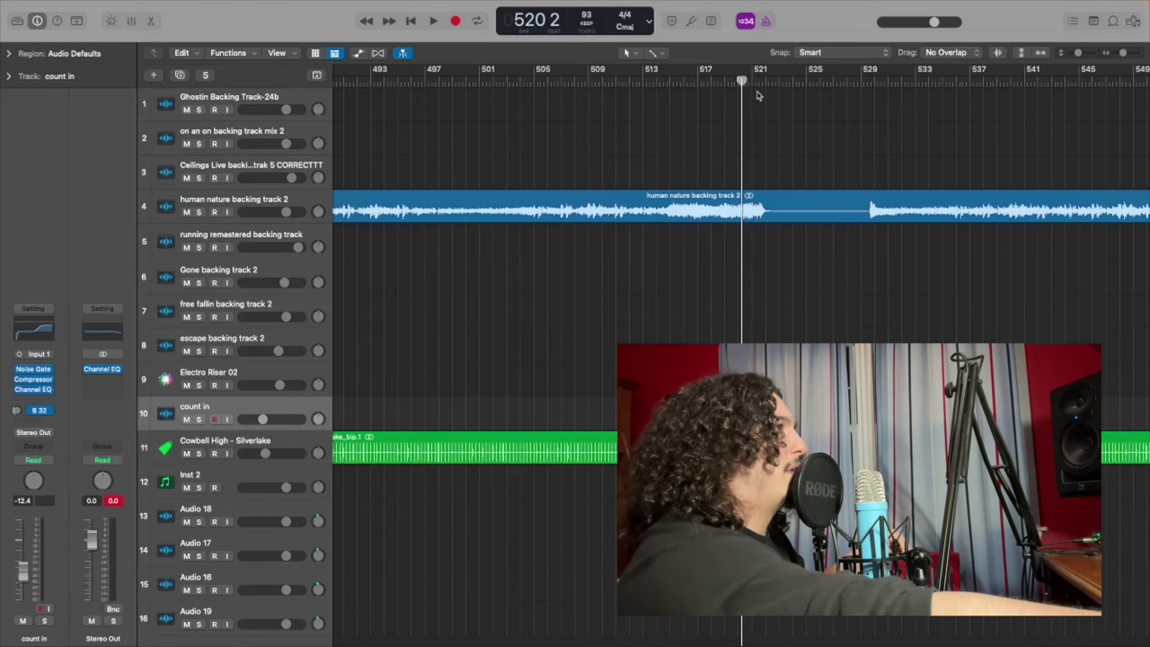
drag(742, 81, 753, 81)
key(space)
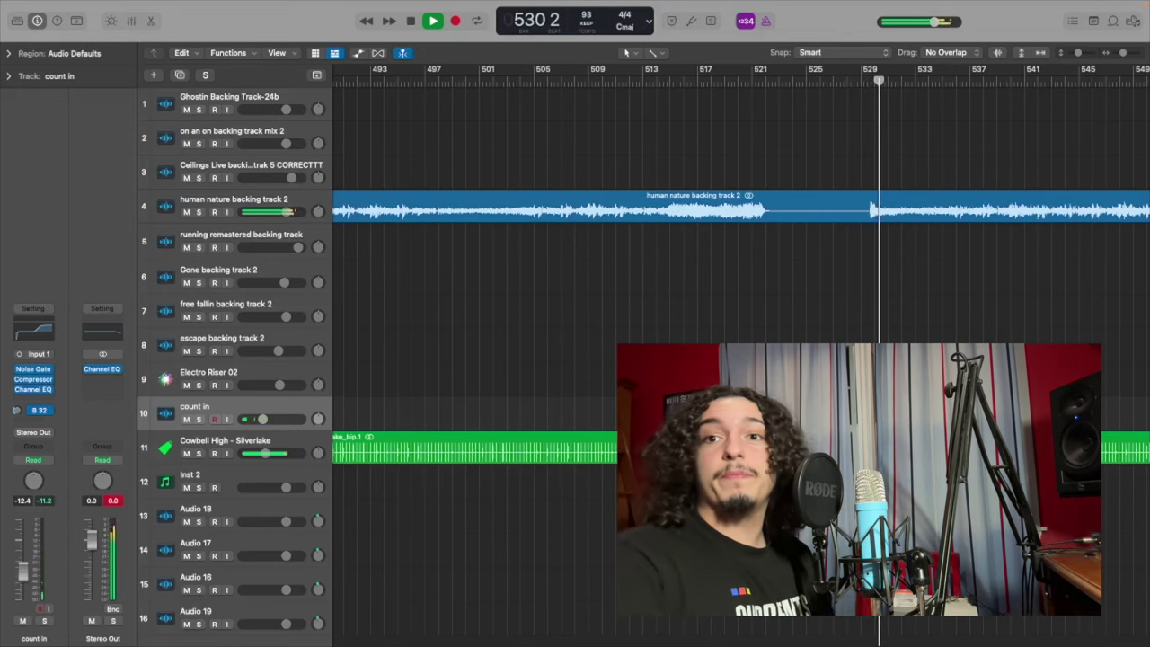
key(space)
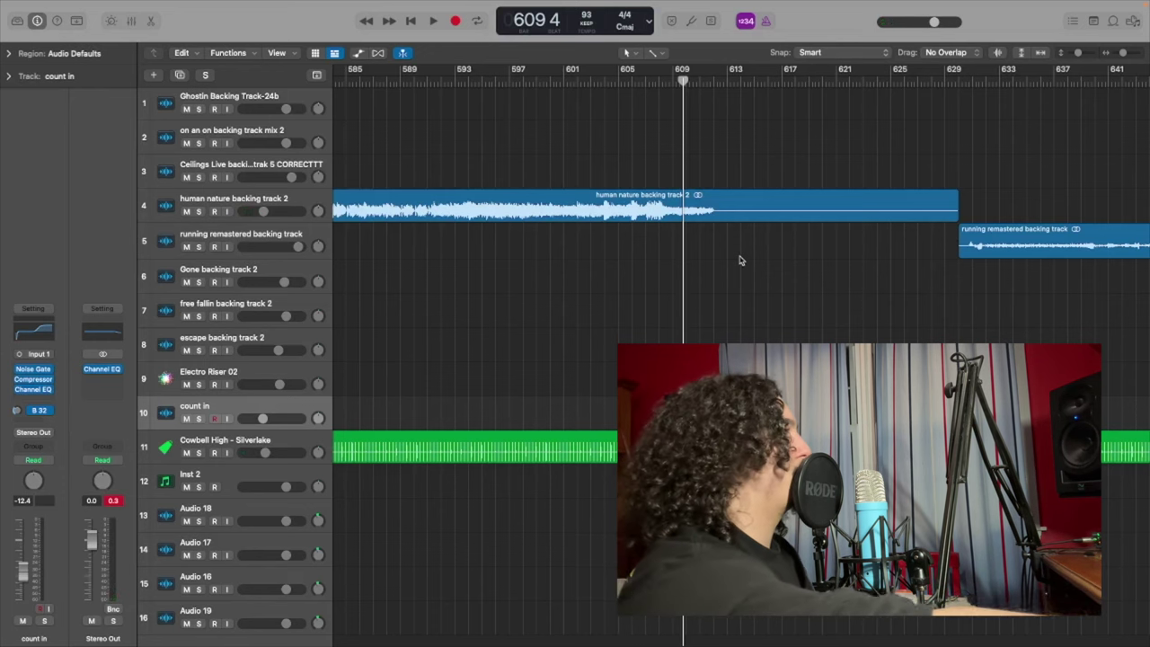
Play the ending of the Ceilings Live backing track from bar 451 beat 5 and stop at bar 458.
scroll(662, 80, left, 15)
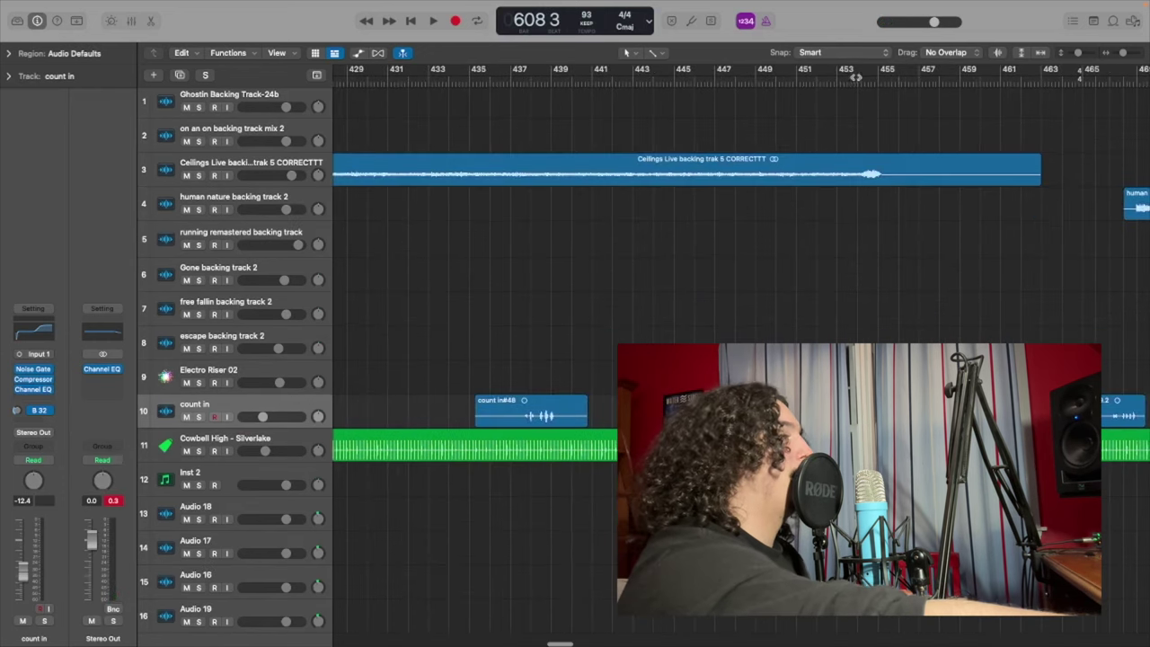
click(811, 82)
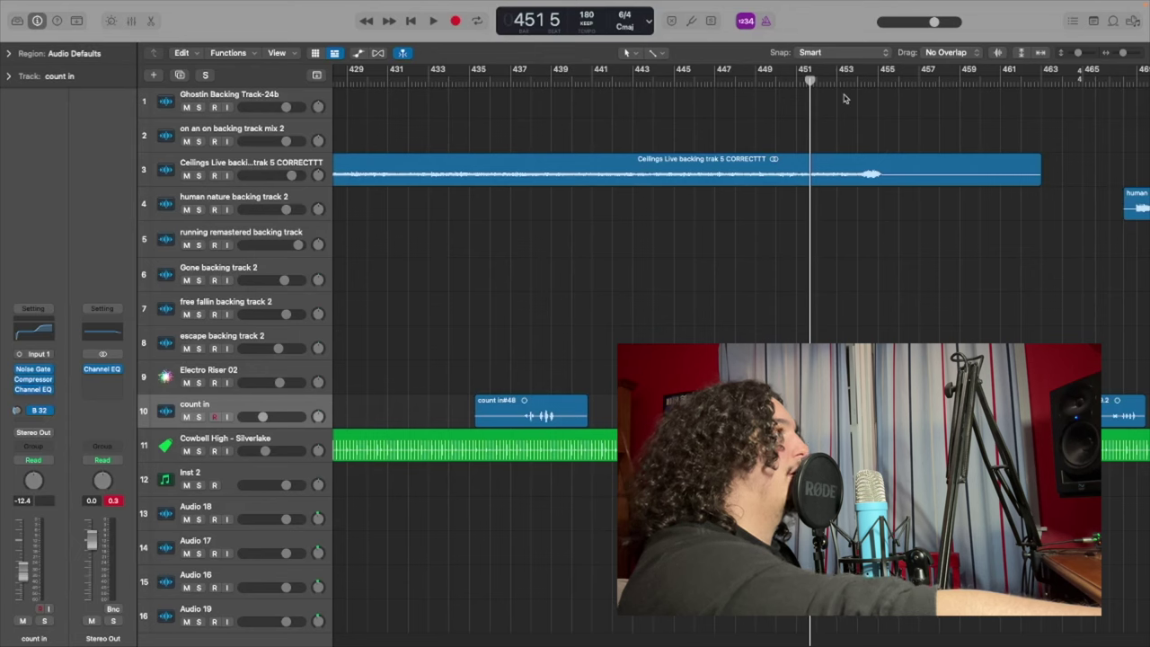
key(space)
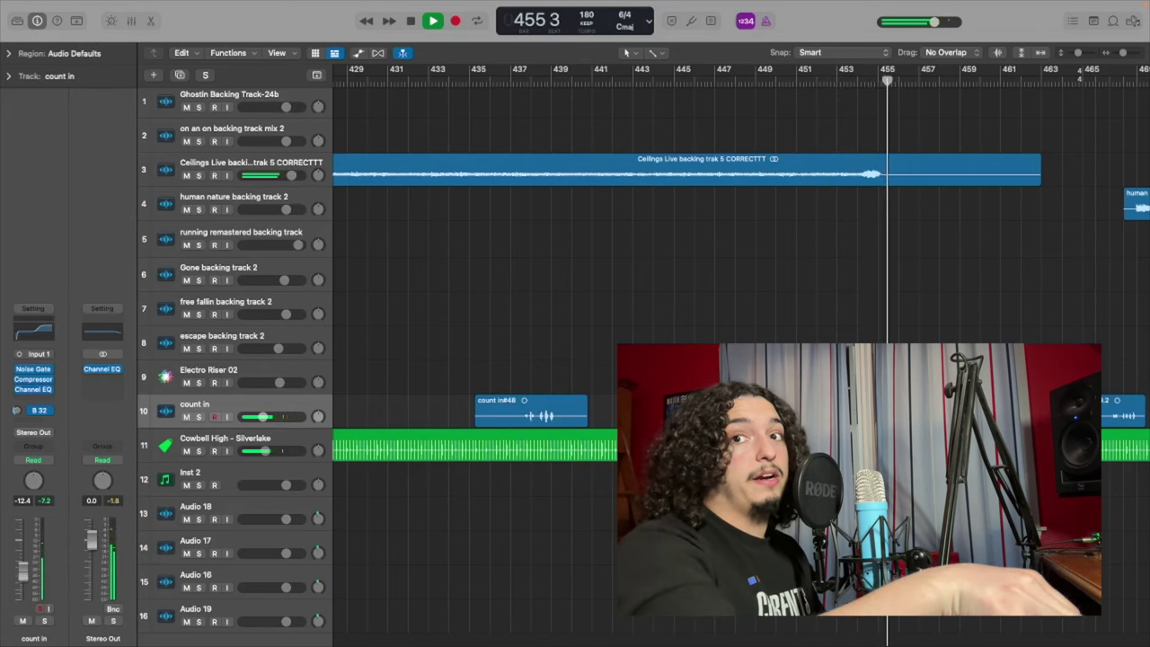
key(space)
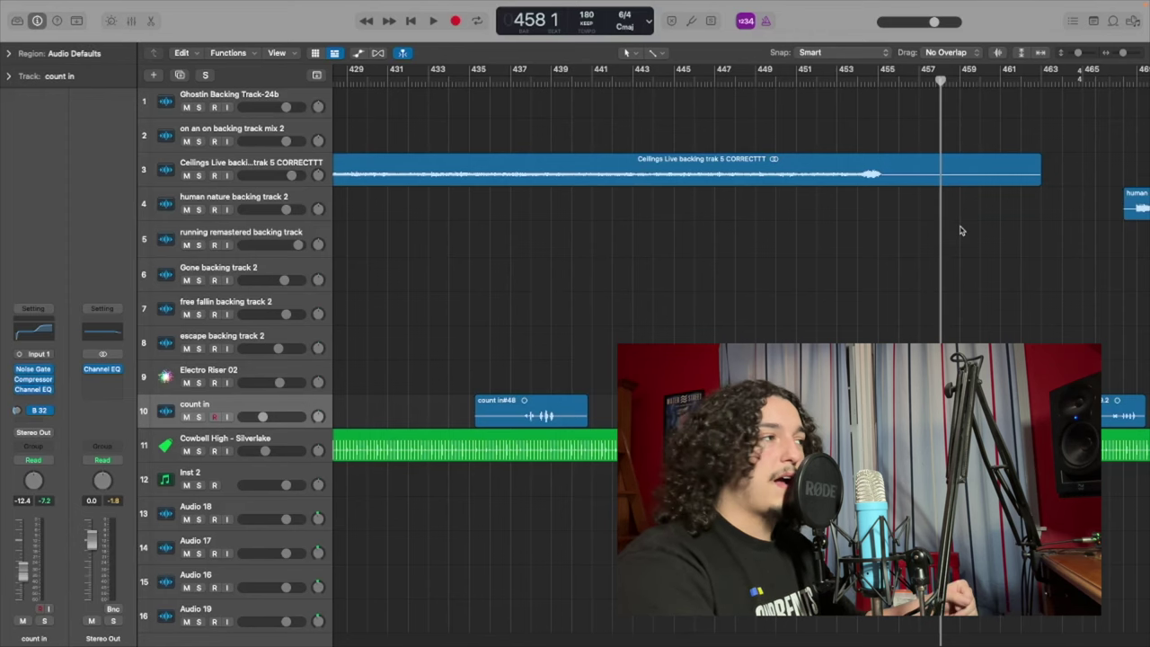
Play the ending of the running remastered backing track from bar 756 beat 3 and stop at bar 758 beat 2.
scroll(960, 231, right, 15)
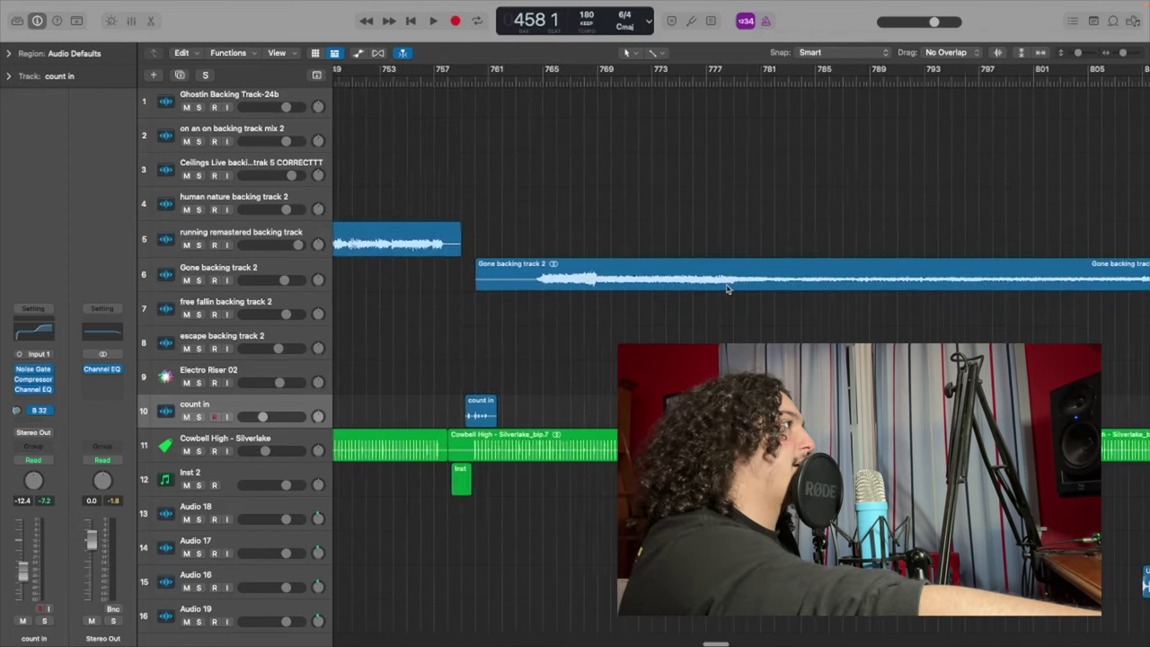
scroll(779, 273, right, 3)
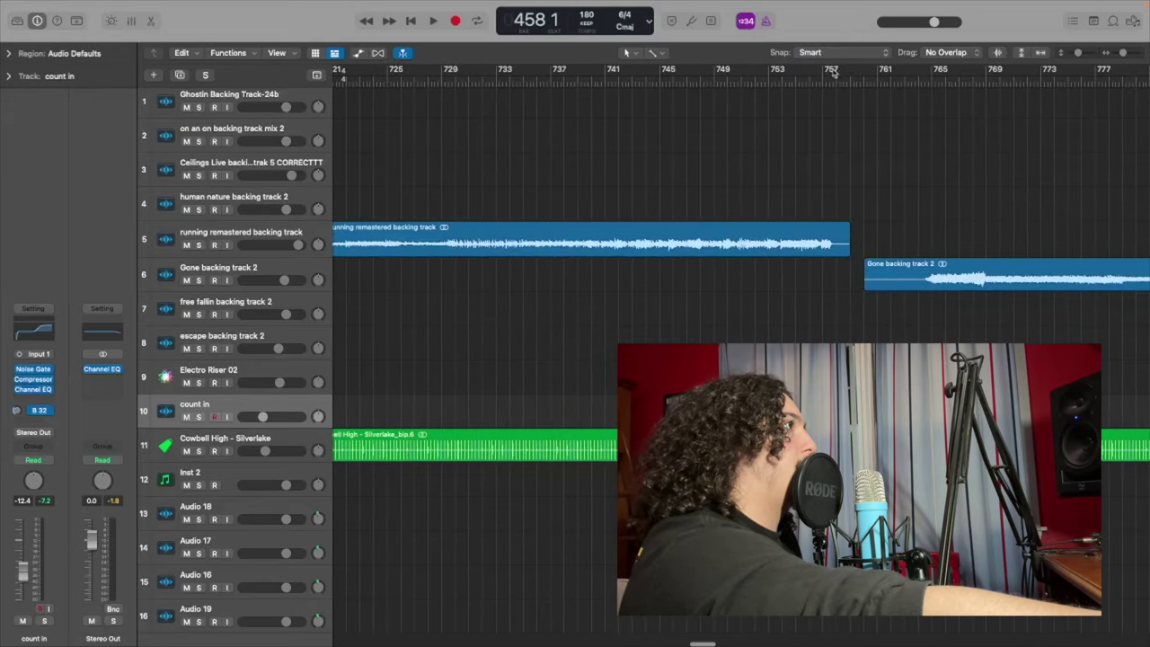
click(816, 81)
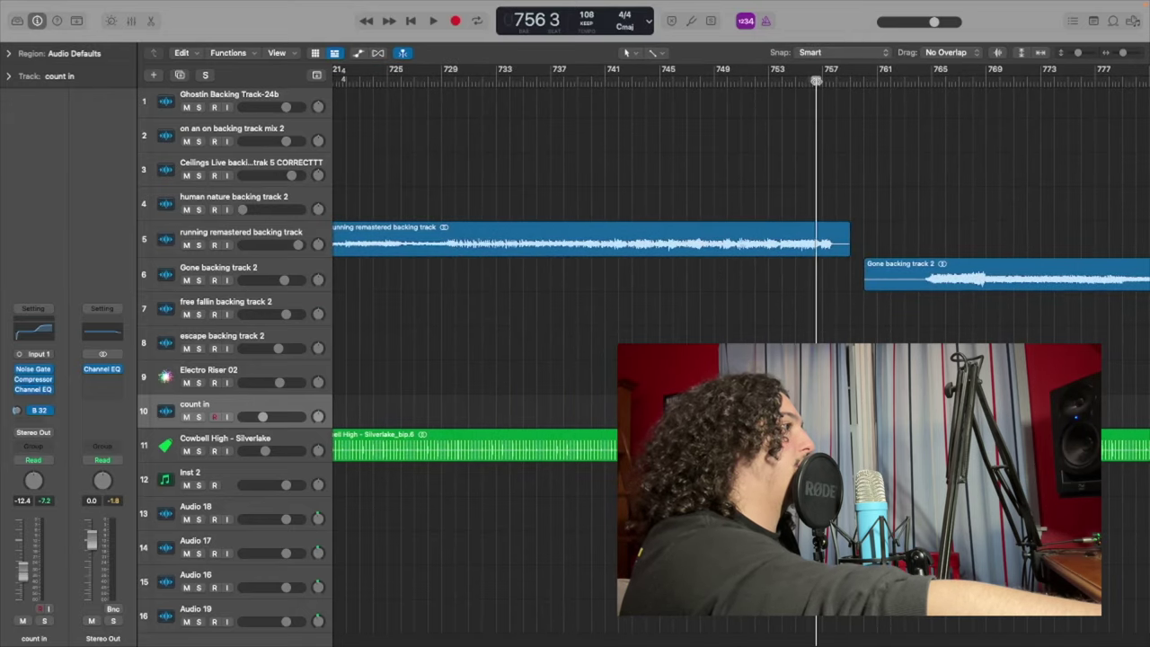
key(space)
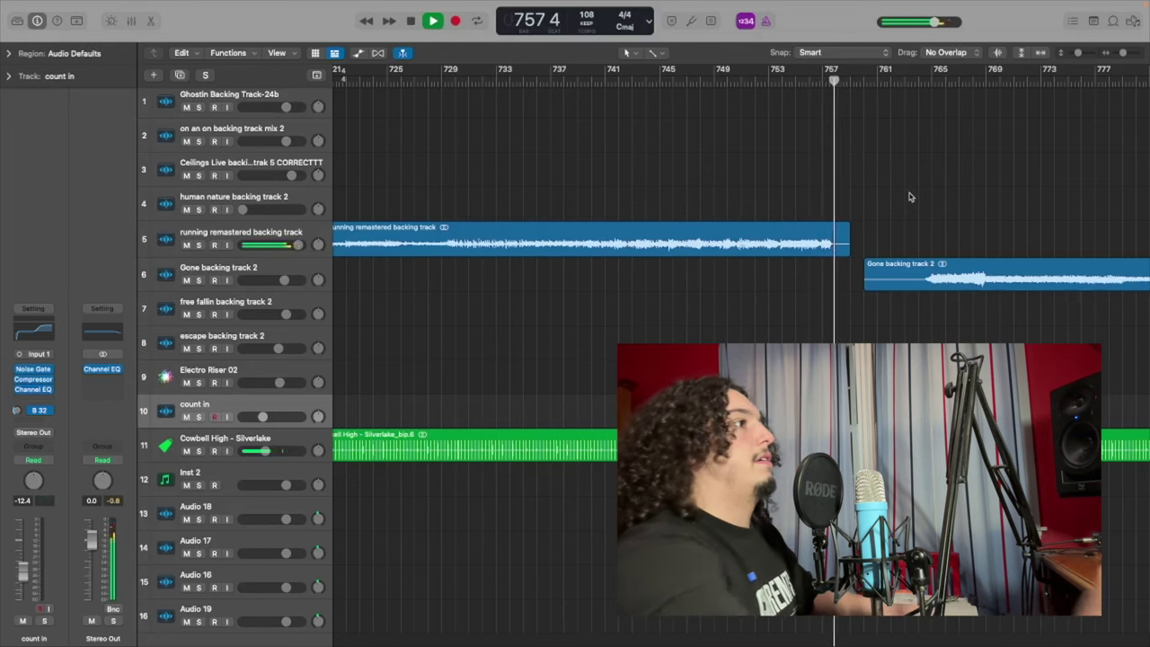
key(space)
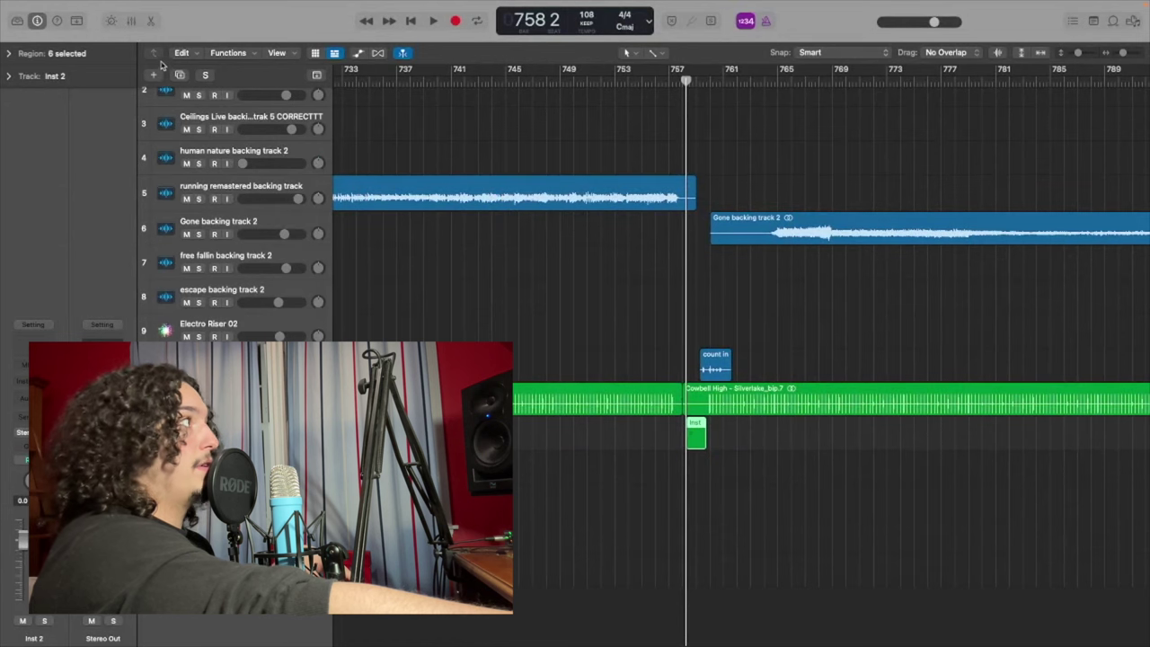
Create one software instrument track with an Empty Channel Strip and audio output 1 + 2.
click(156, 75)
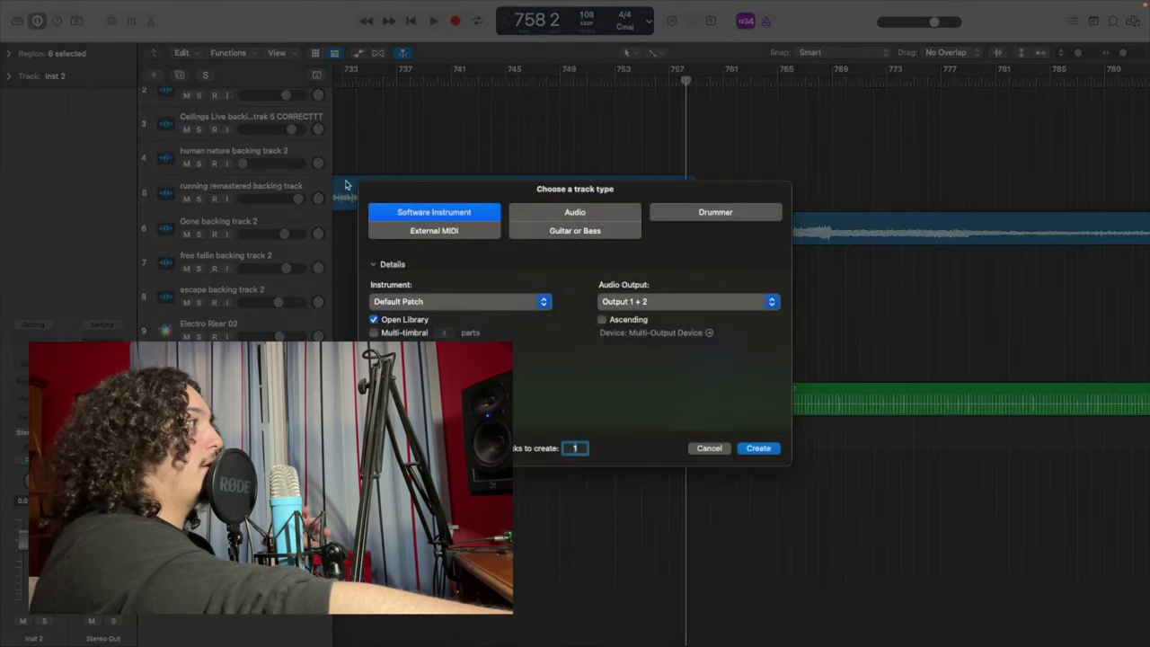
click(502, 304)
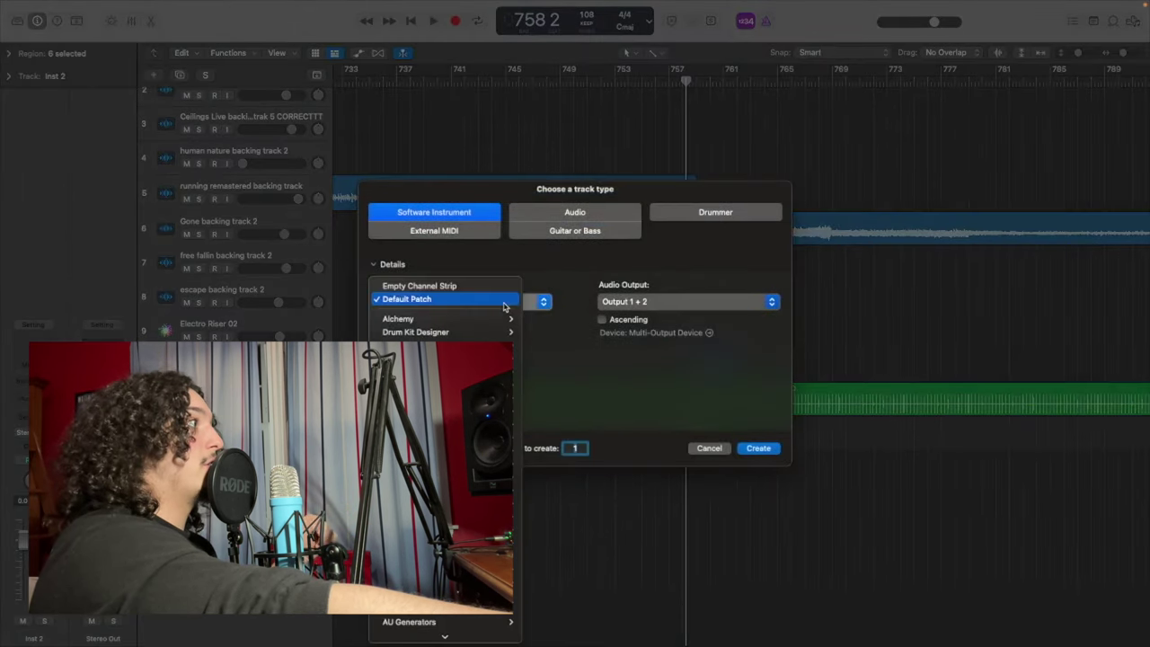
click(500, 288)
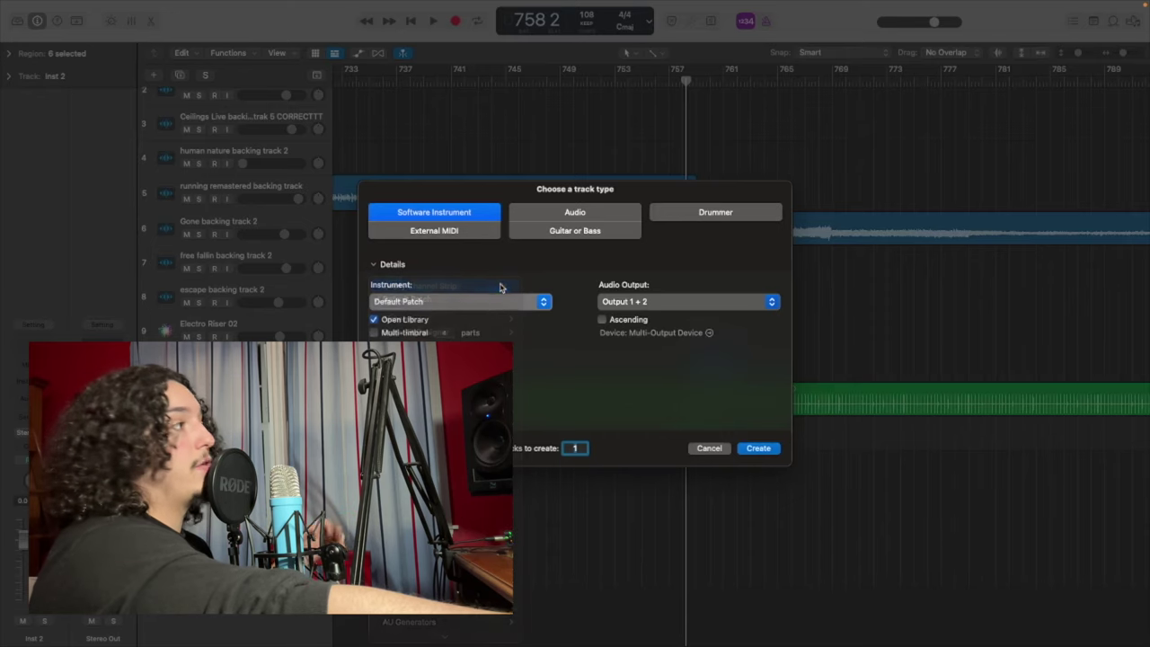
click(759, 449)
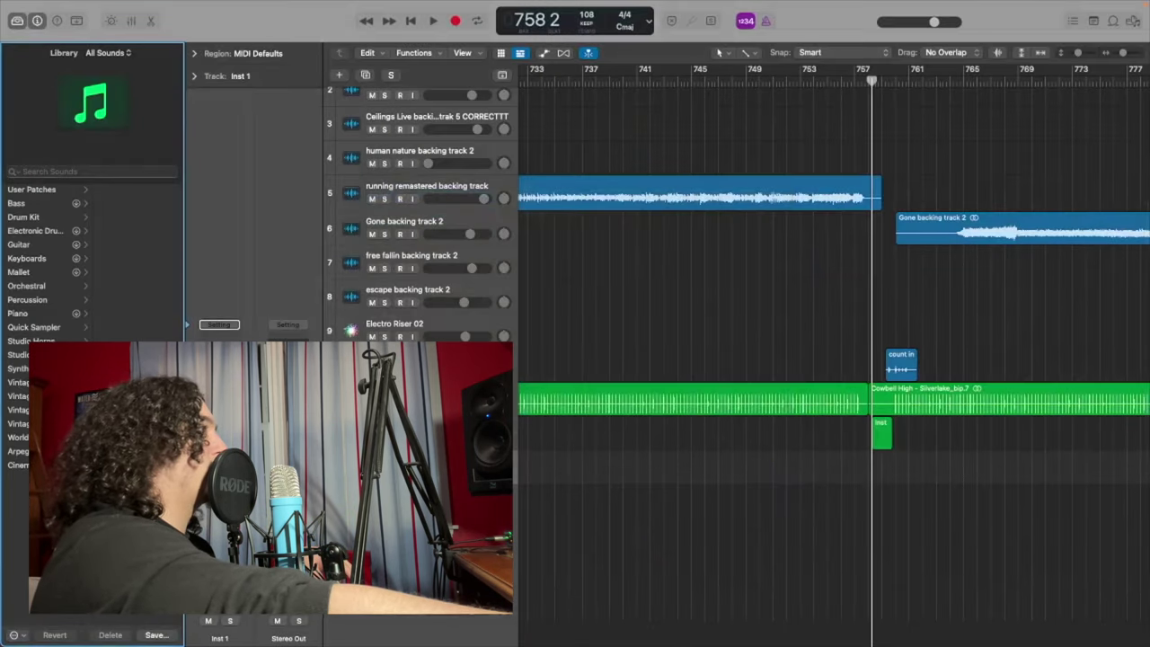
Draw an empty MIDI region with the Pencil Tool at bar 758 on the new Inst 1 track.
click(754, 54)
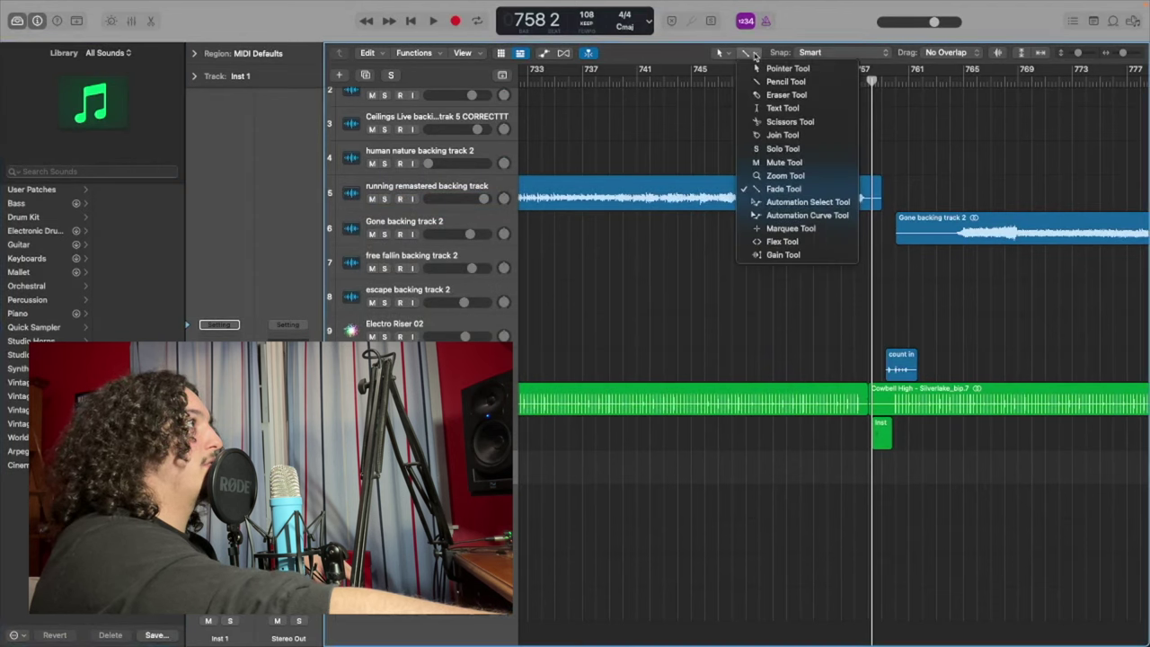
click(768, 79)
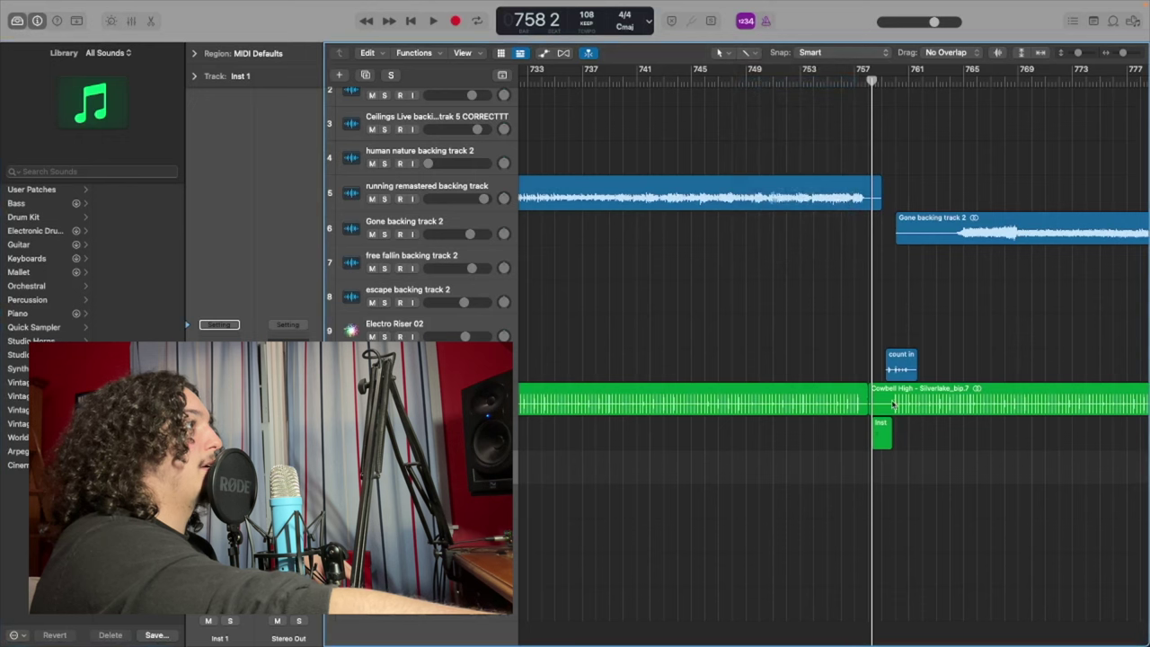
click(877, 468)
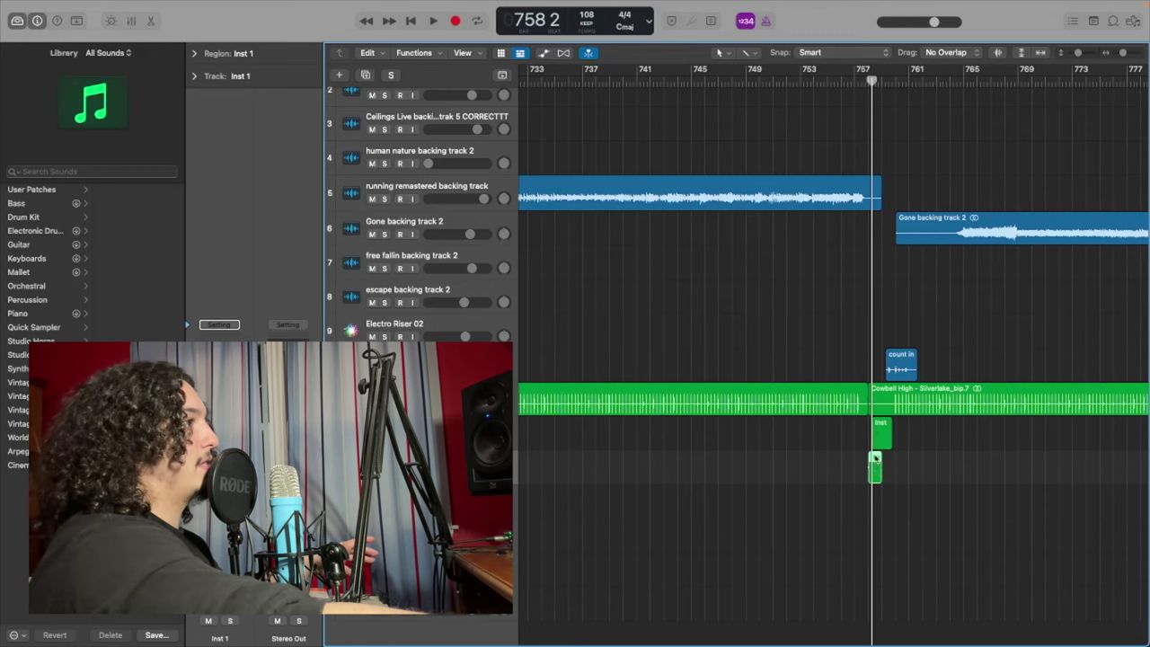
Align the start of the new Inst 1 region with the playhead at bar 758 beat 2.
drag(876, 460, 879, 461)
key(super+Right)
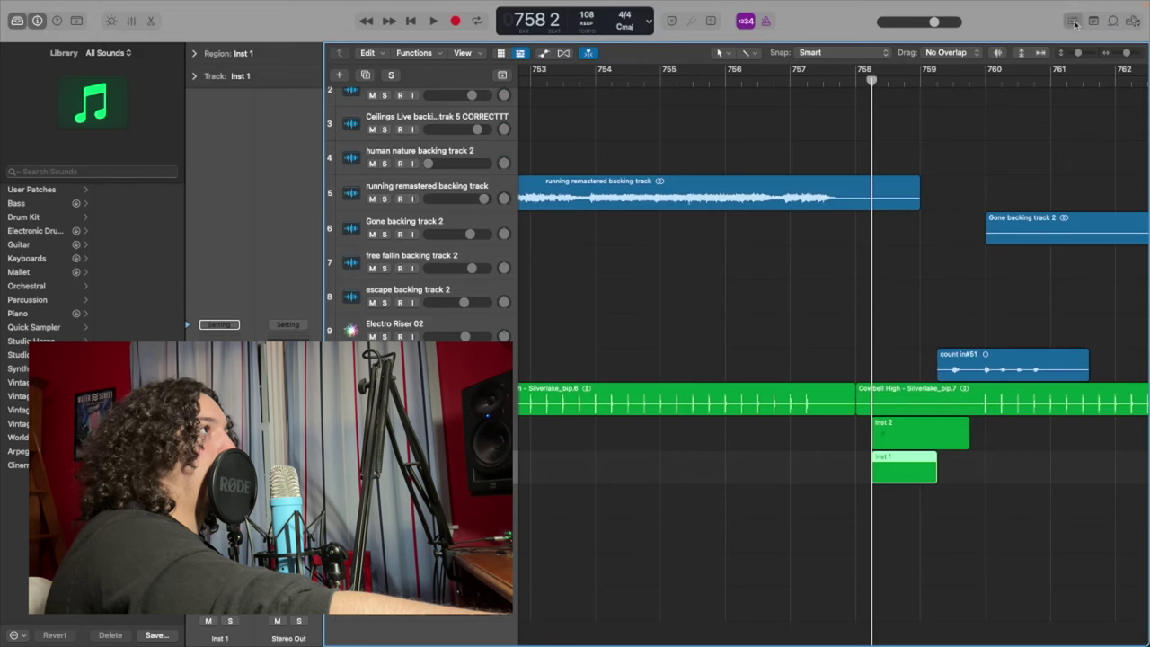
Show the Event list for the Inst 1 region and open its choice of event types to add.
click(1075, 22)
scroll(744, 306, right, 3)
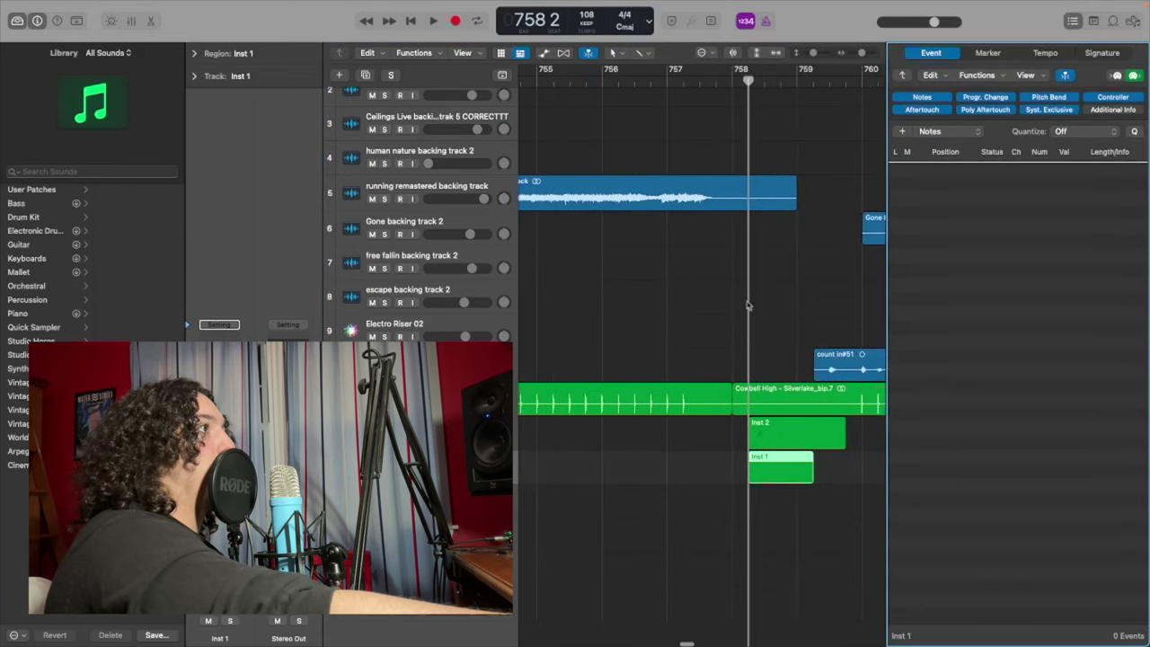
click(954, 132)
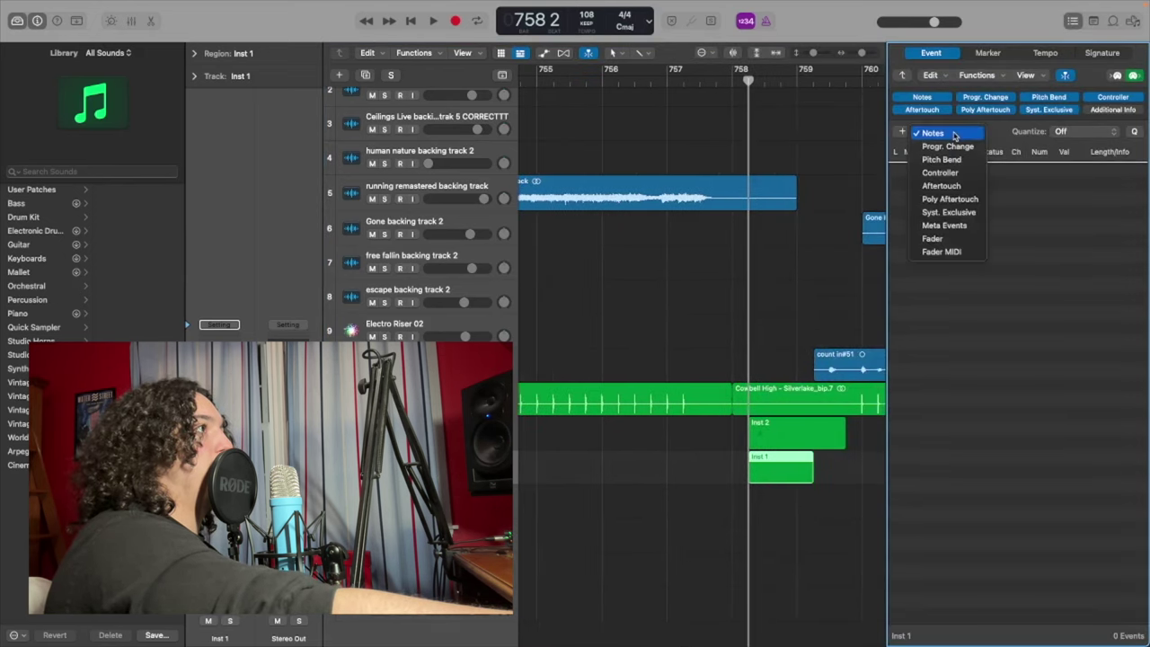
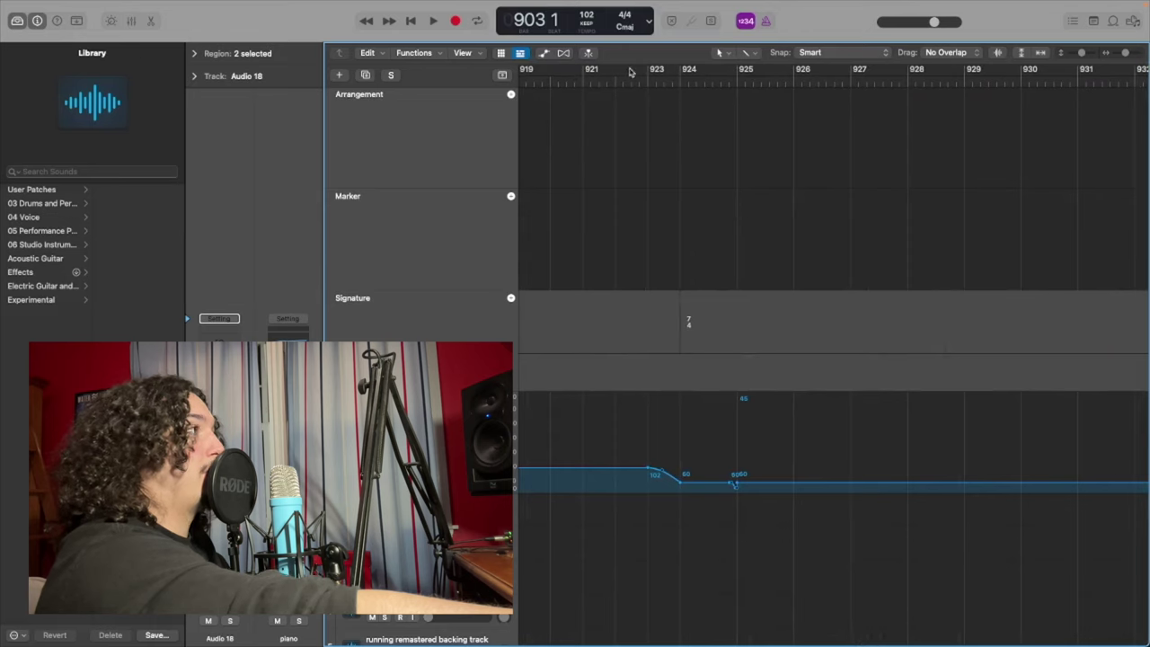
Play the tempo ramp from bar 922 to bar 925 beat 4, and move the playhead back through bars 923 to 924.
click(612, 84)
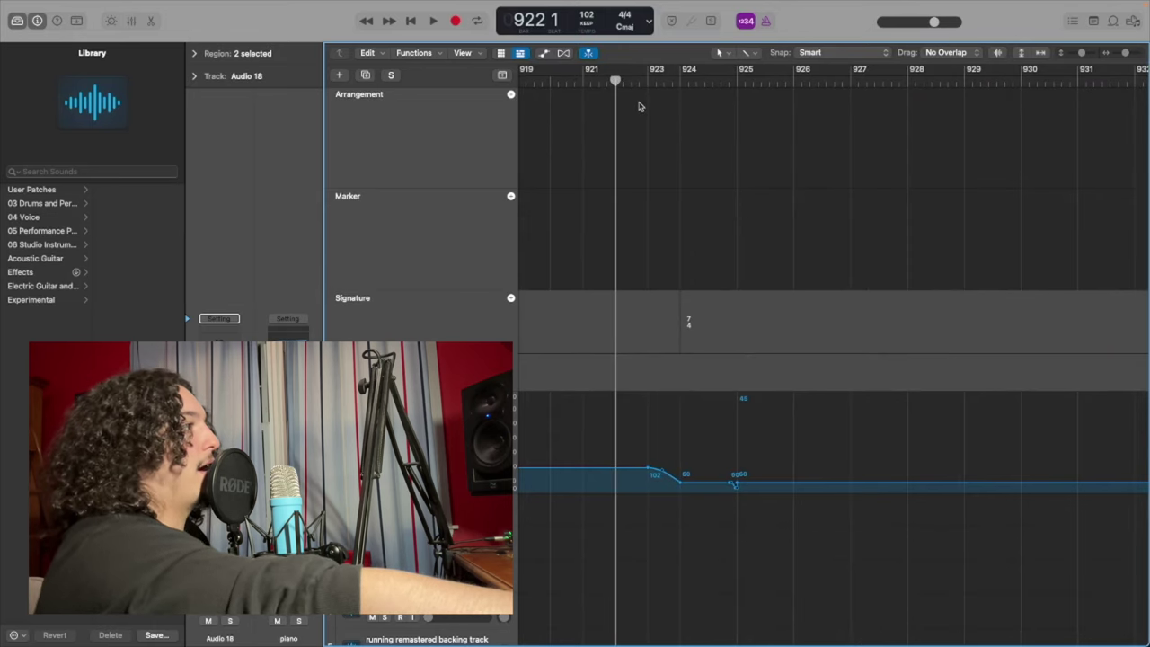
key(space)
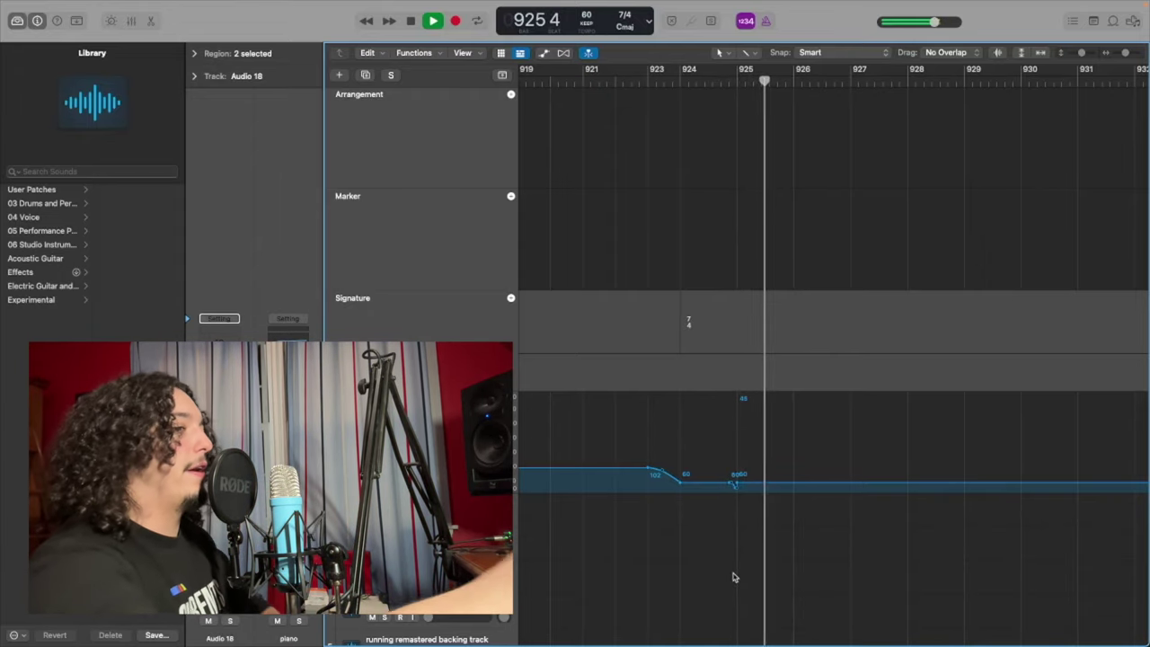
key(space)
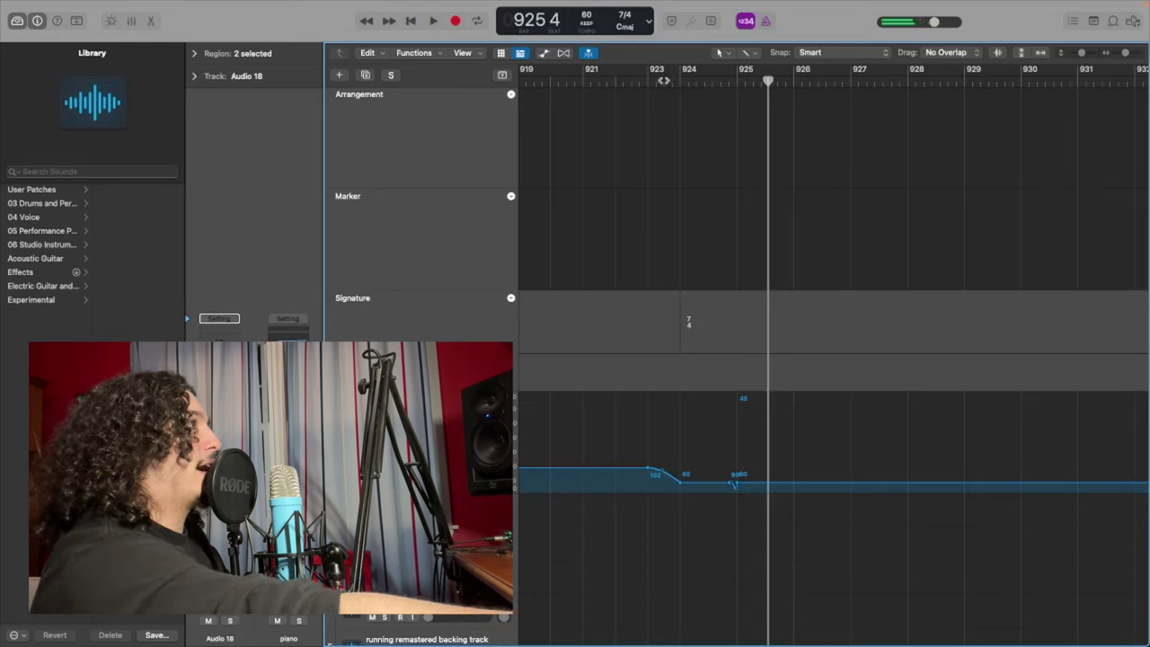
mouse_move(769, 80)
mouse_down()
mouse_move(641, 81)
mouse_move(680, 104)
mouse_move(651, 99)
mouse_up()
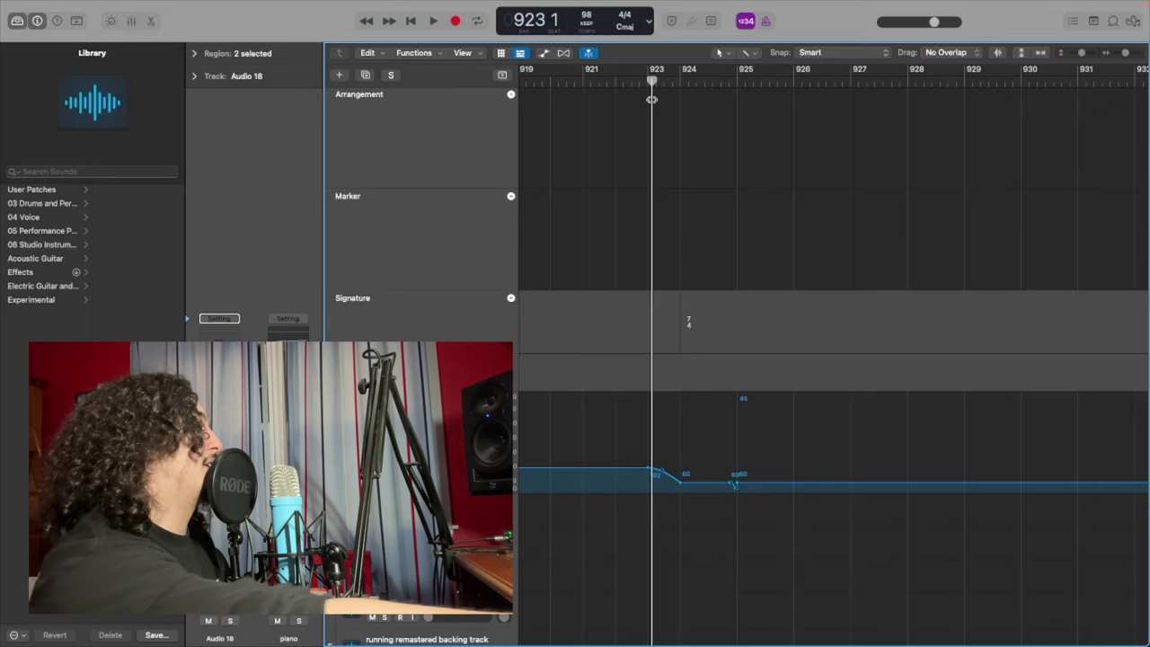
mouse_move(651, 81)
mouse_down()
mouse_move(729, 85)
mouse_move(706, 98)
mouse_move(714, 141)
mouse_up()
Play the tempo drop to 60 bpm at the 5/4 signature change and stop at bar 1055 beat 4.
scroll(824, 183, right, 5)
scroll(824, 184, right, 10)
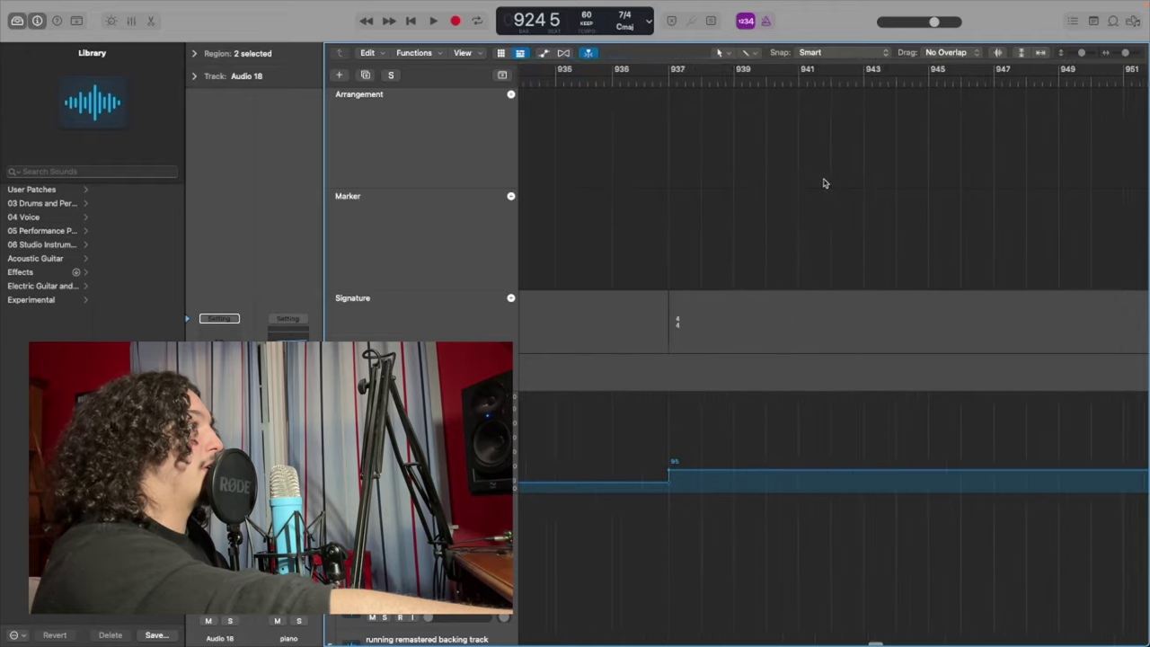
scroll(824, 184, down, 5)
scroll(824, 183, right, 10)
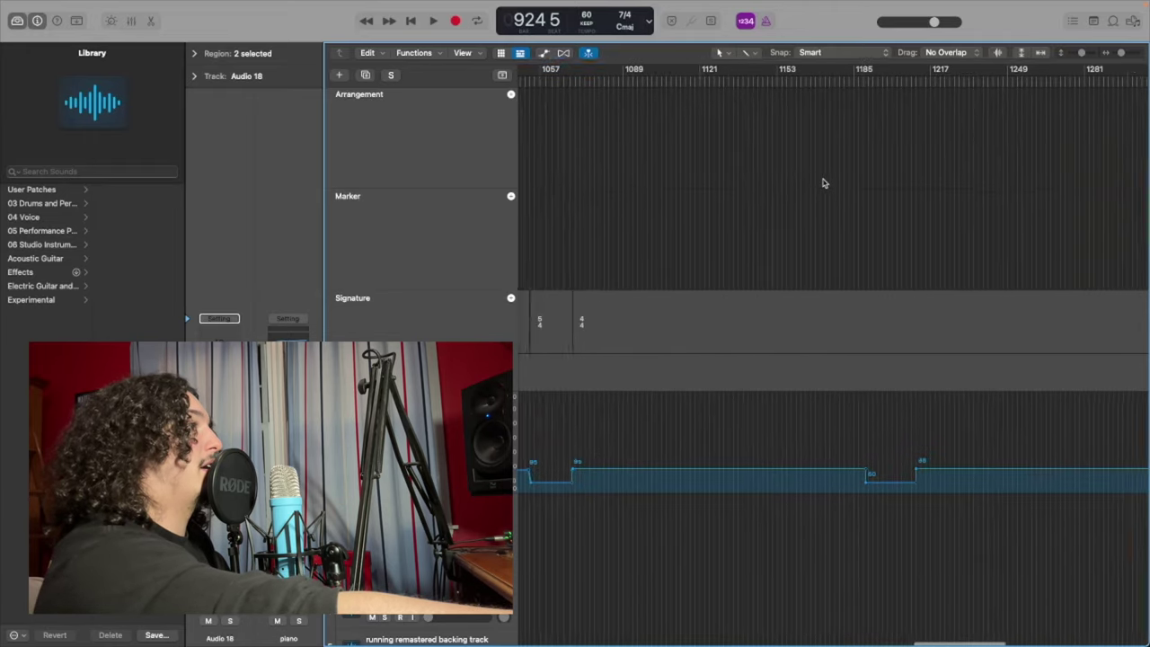
key(space)
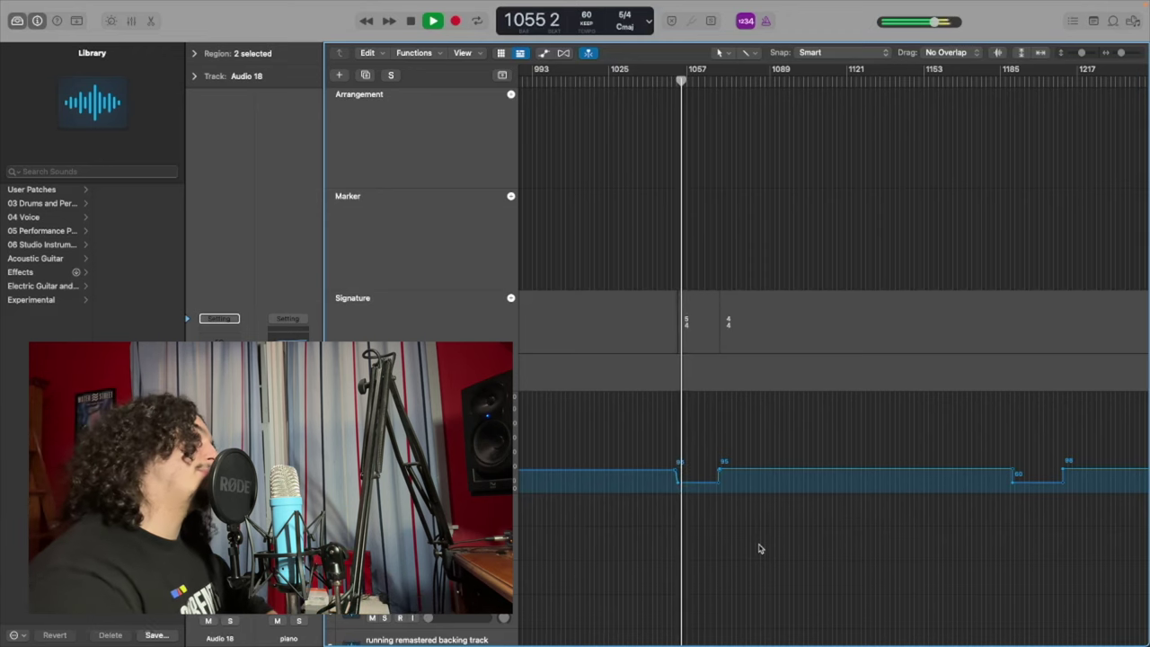
key(space)
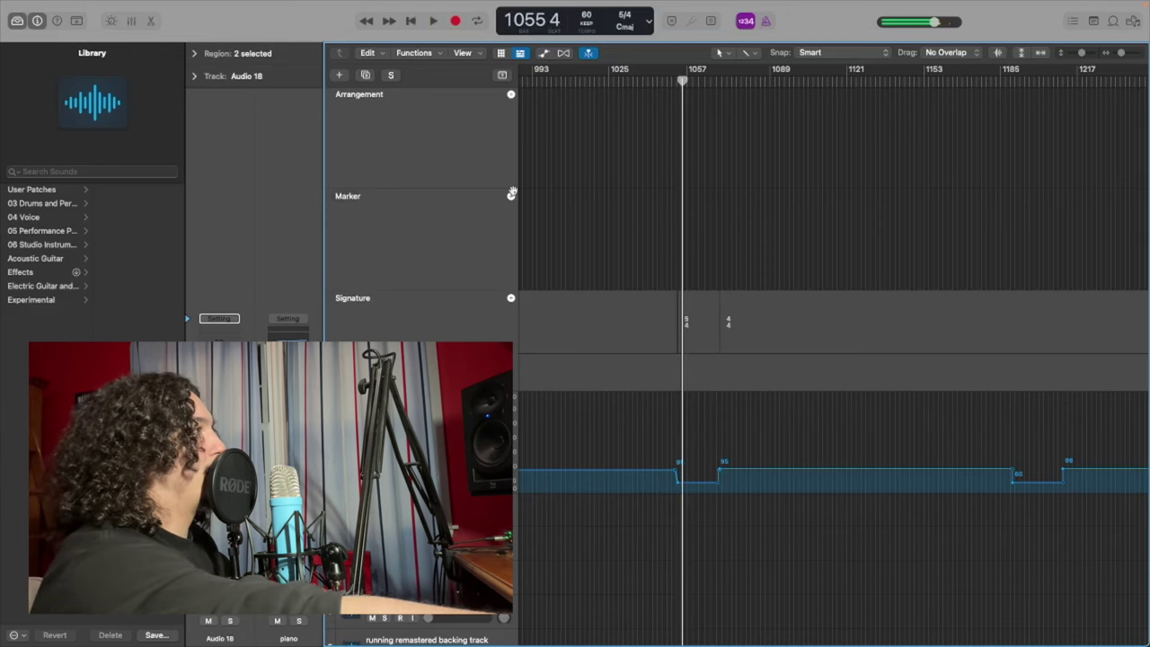
Hide the global tracks and select the regions of the Cowbell High - Silverlake click track.
click(501, 76)
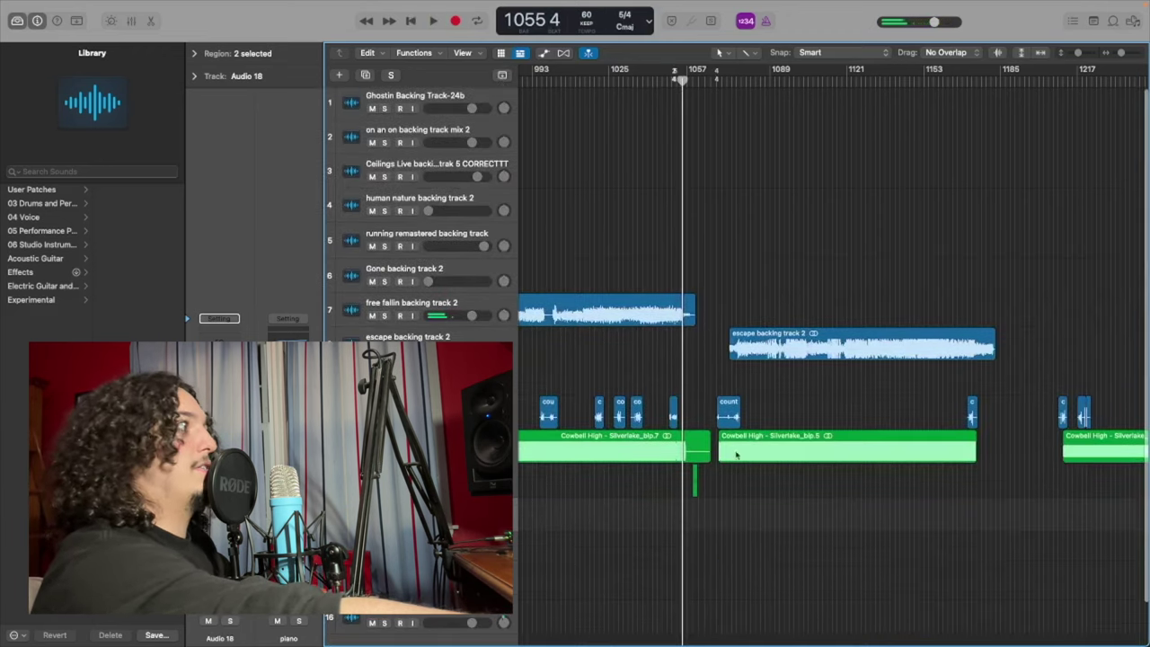
click(643, 449)
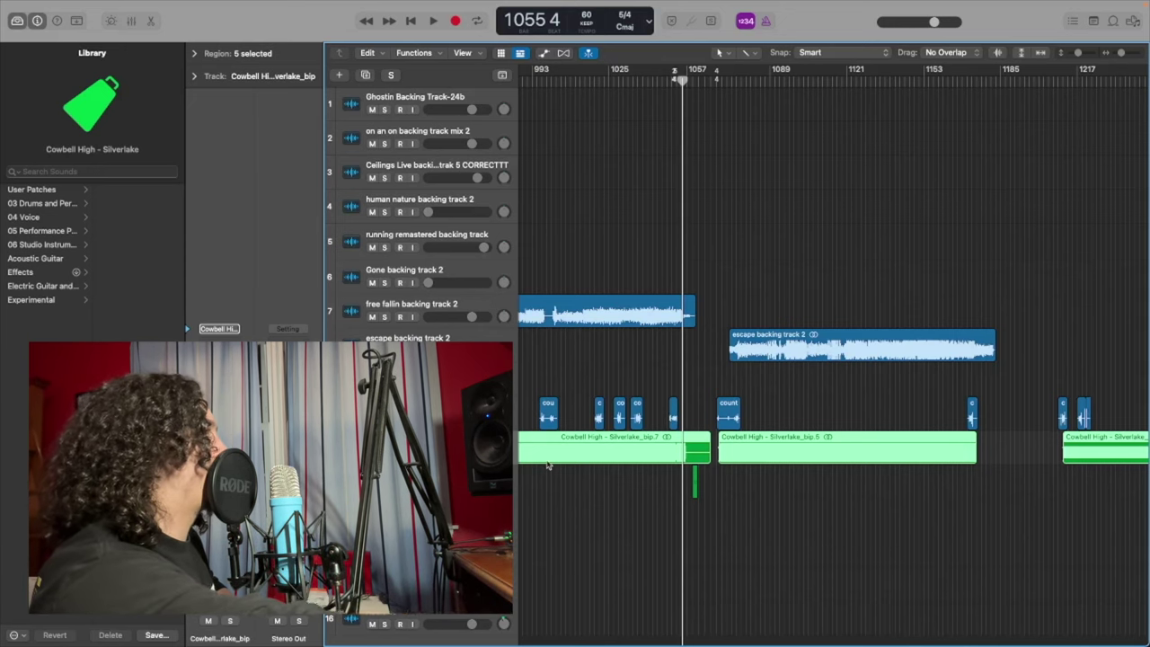
Mute the selected audio tracks below the click track and play the Gone backing track from bar 809.
scroll(549, 465, left, 10)
scroll(549, 465, down, 1)
click(614, 106)
mouse_move(622, 82)
mouse_down()
mouse_move(647, 85)
mouse_move(621, 85)
mouse_move(630, 89)
mouse_up()
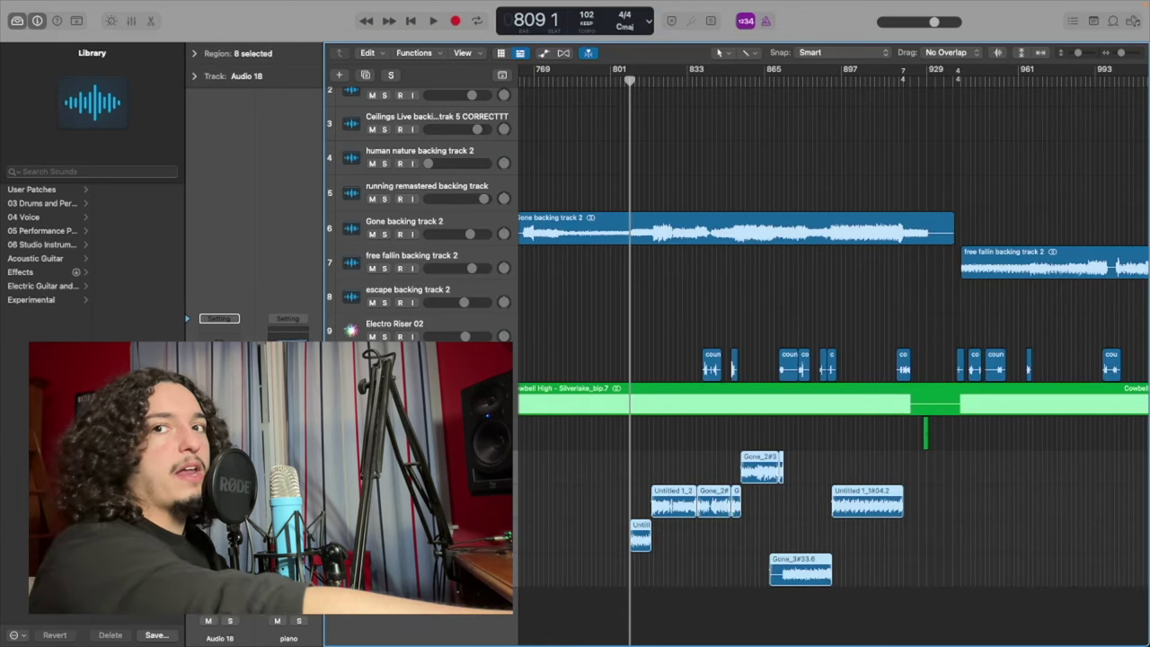
key(m)
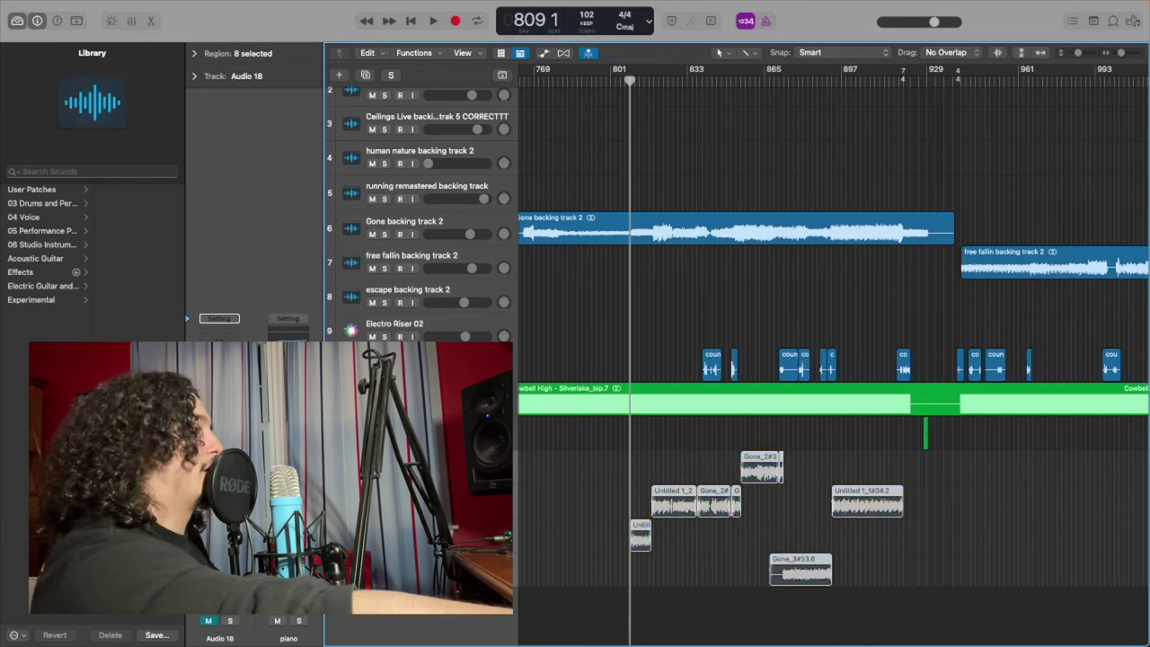
key(space)
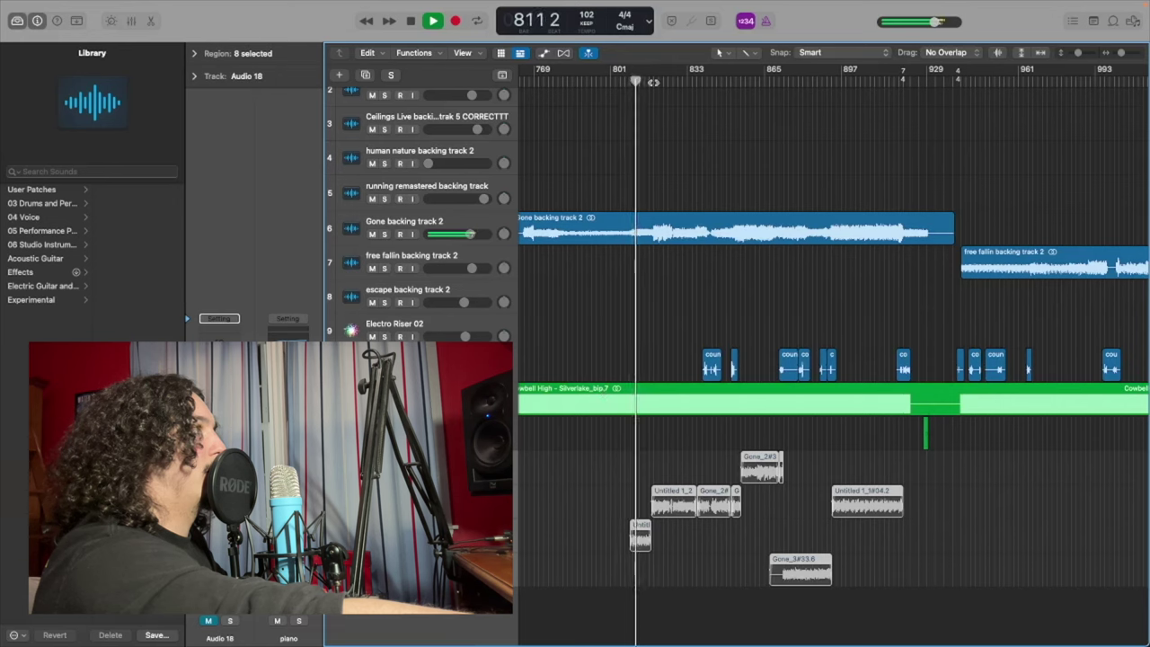
key(space)
Play the Gone backing track from bar 817 with the extra audio tracks muted, stopping at bar 821 beat 3.
click(652, 82)
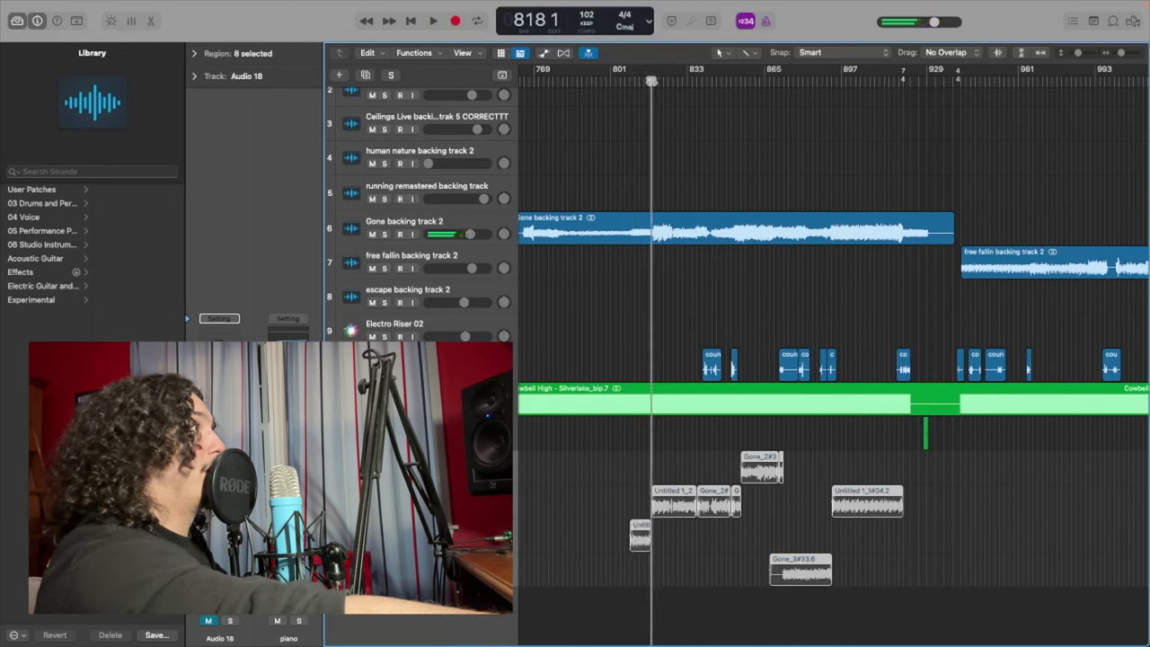
click(649, 82)
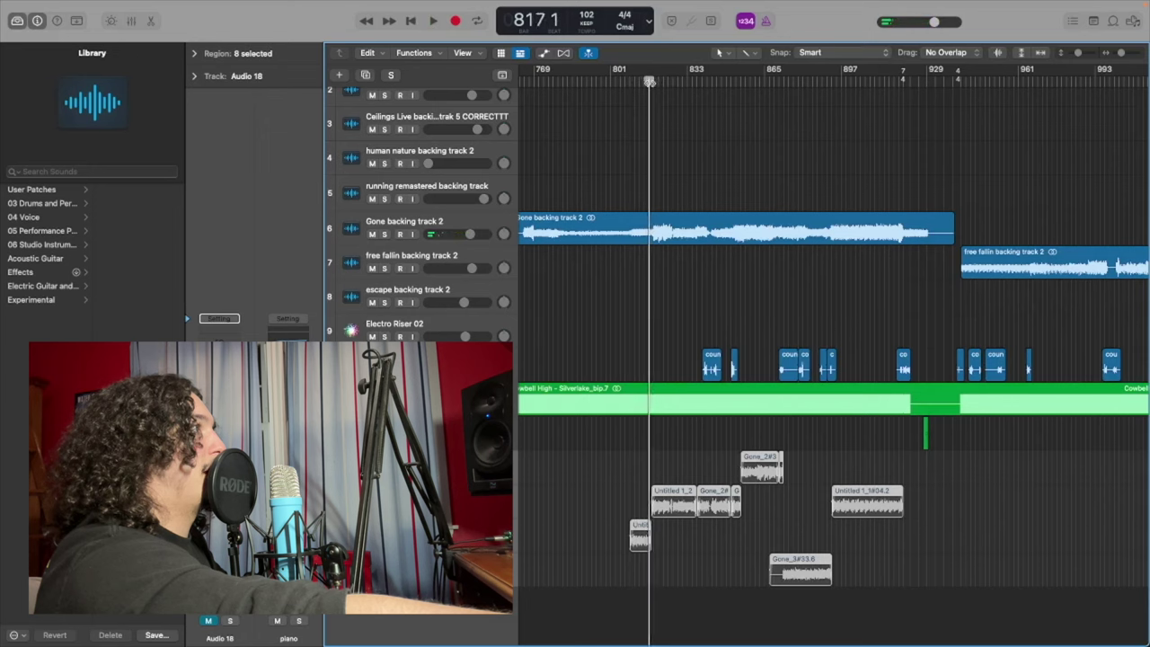
key(space)
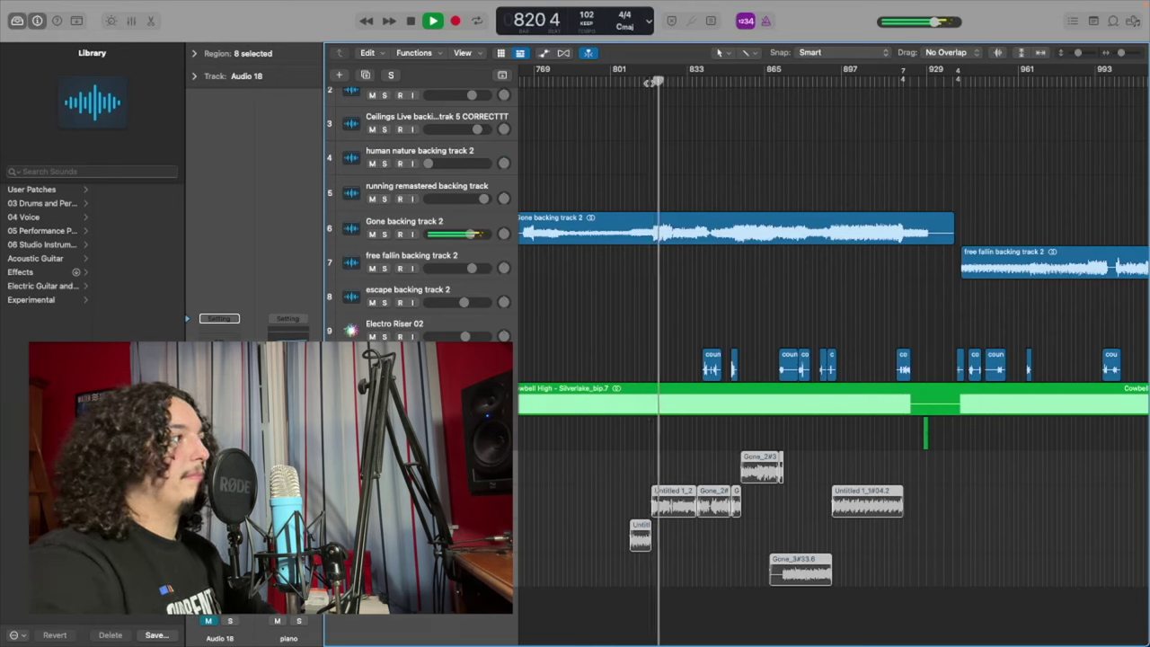
key(space)
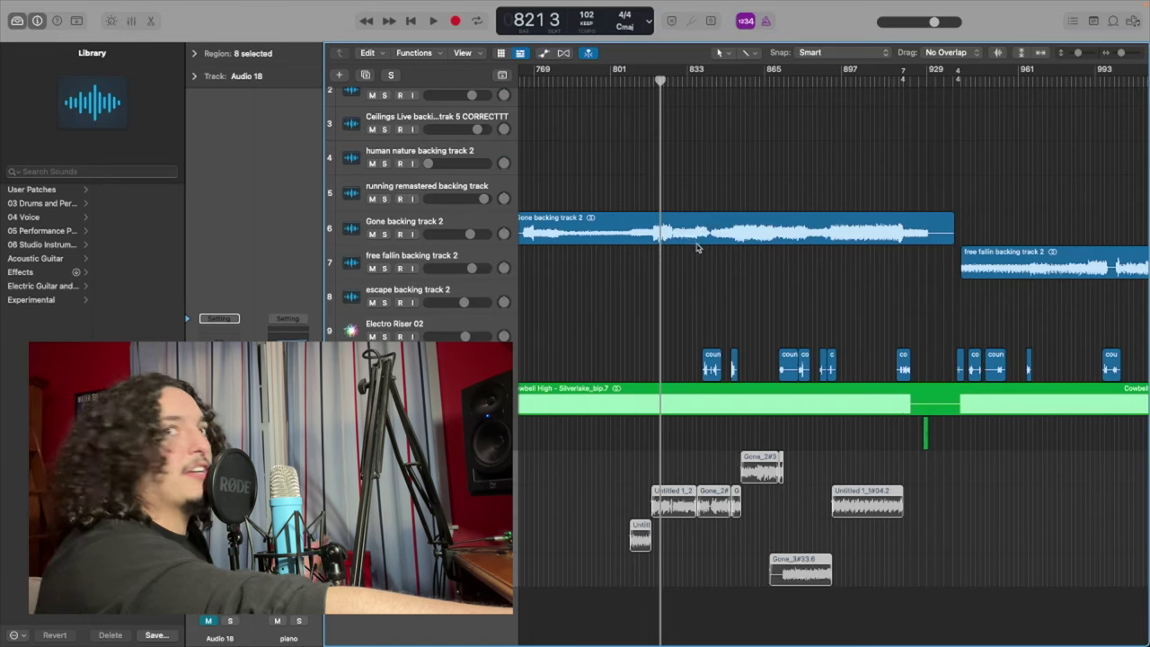
Unmute the extra audio tracks and play the Gone section from bar 808 to bar 825 beat 3.
mouse_move(905, 83)
mouse_down()
mouse_move(893, 83)
mouse_move(904, 83)
mouse_up()
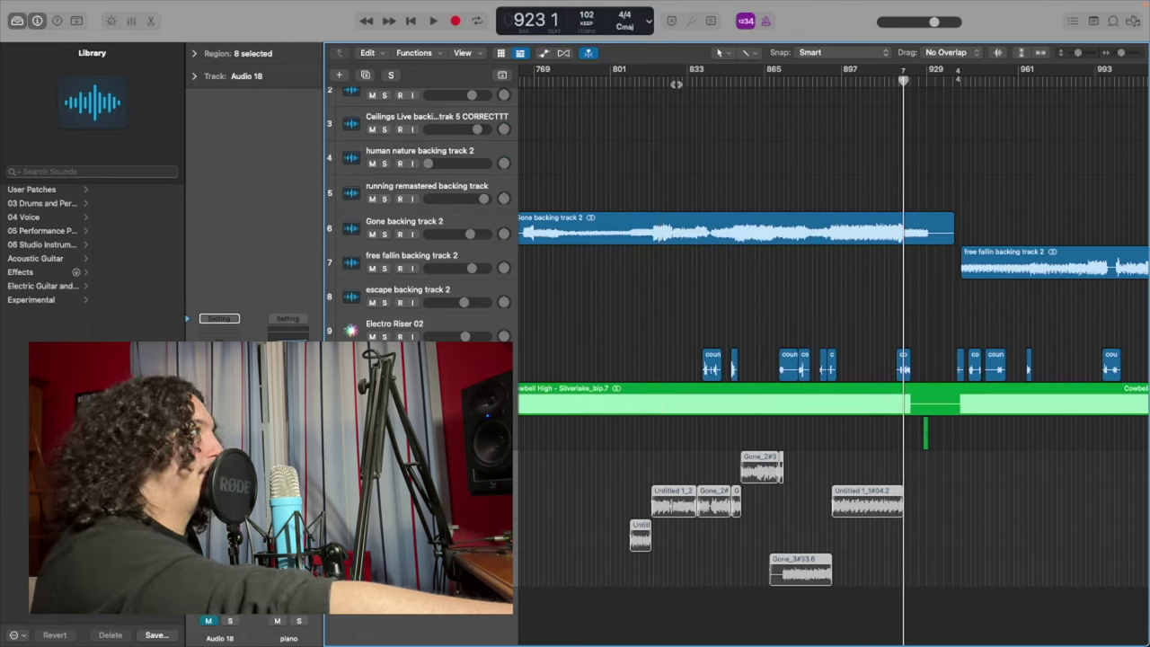
drag(904, 81, 628, 83)
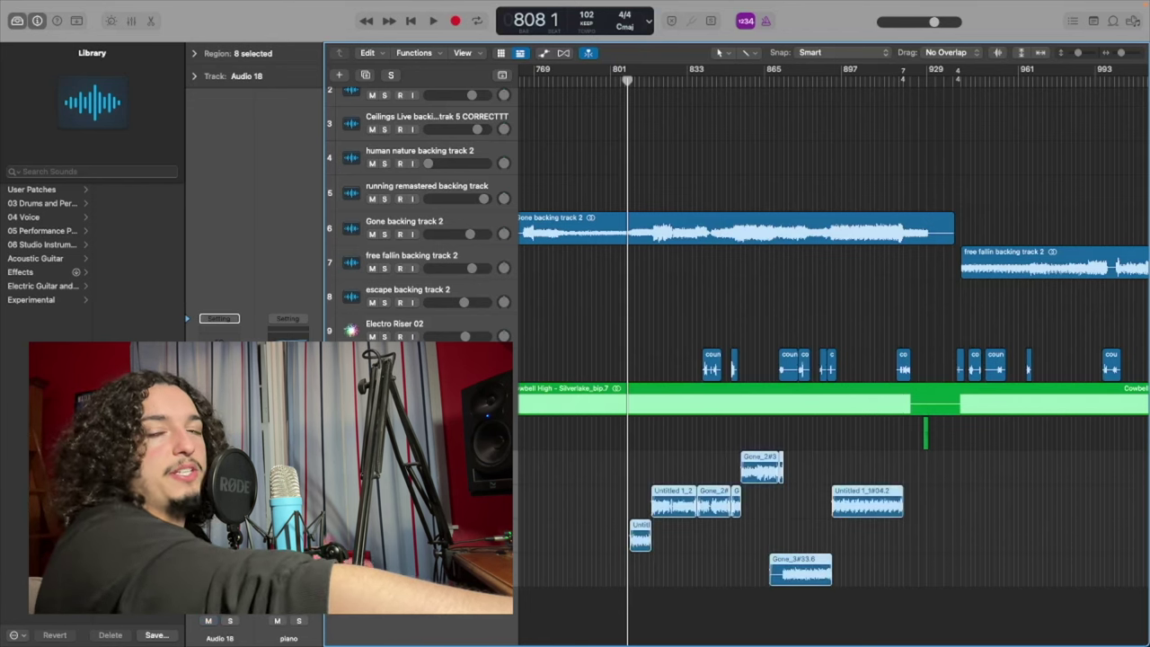
key(space)
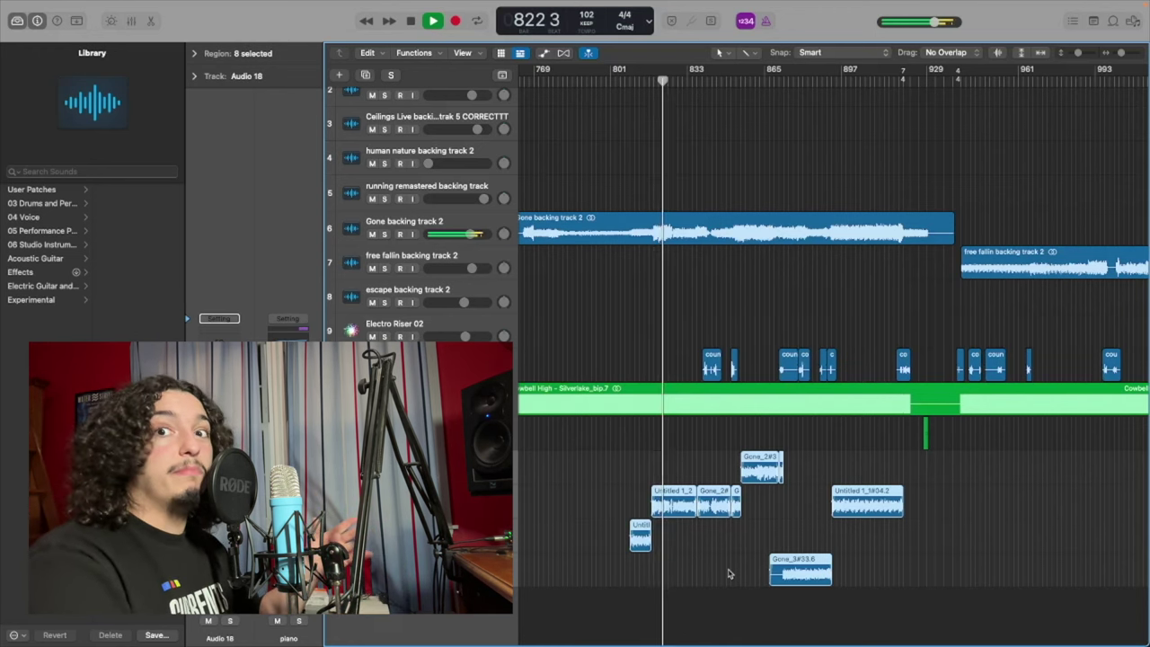
key(space)
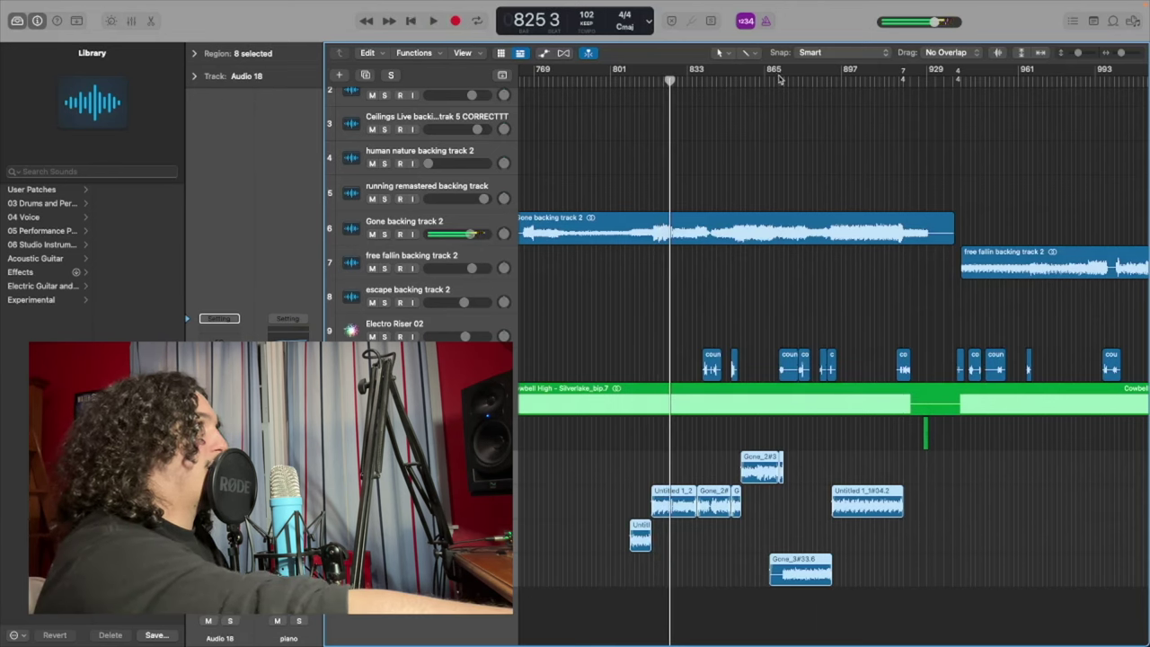
Play the Gone section past bar 876, muting and unmuting the extra audio tracks during playback, and stop at bar 884.
click(781, 74)
key(space)
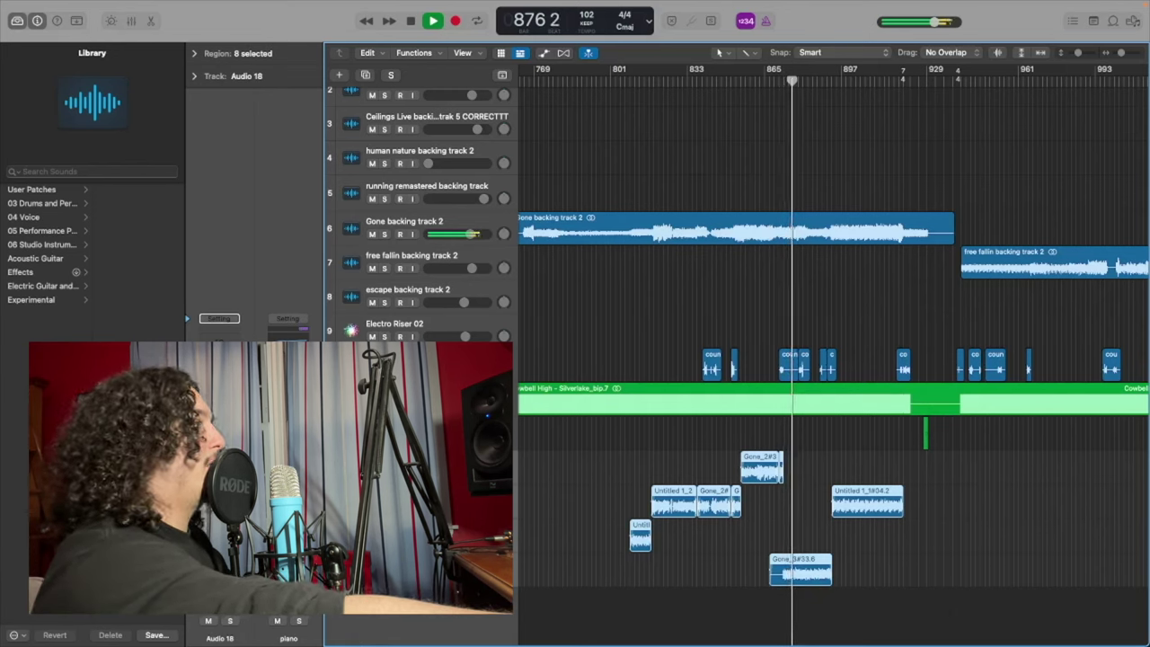
key(ctrl+m)
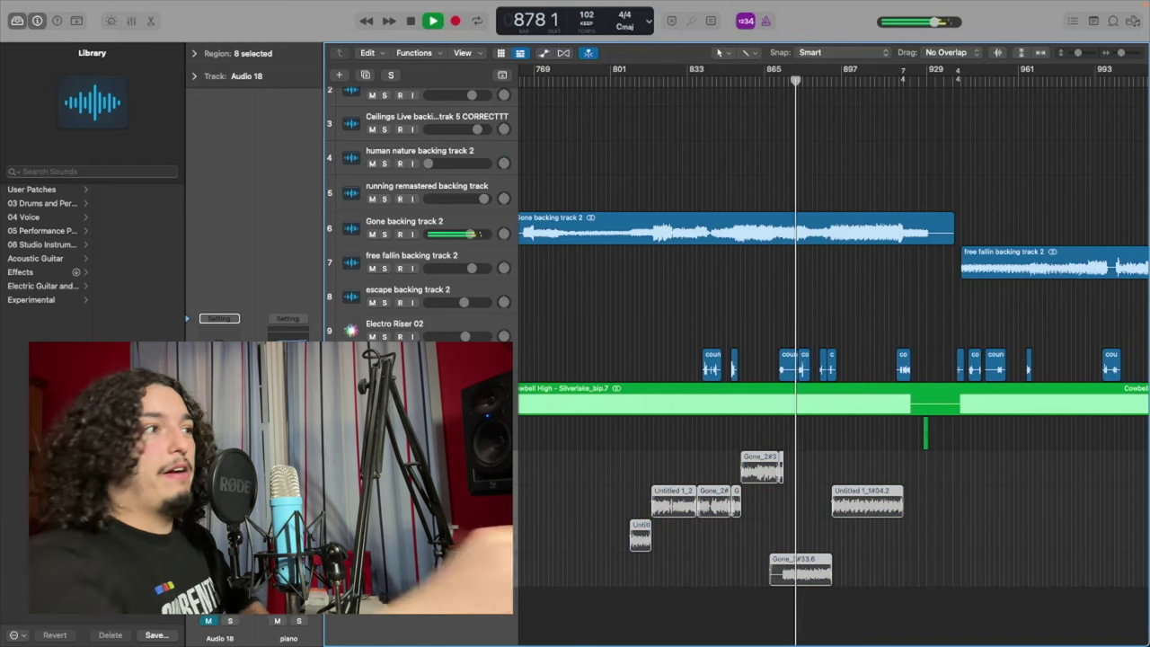
mouse_move(622, 630)
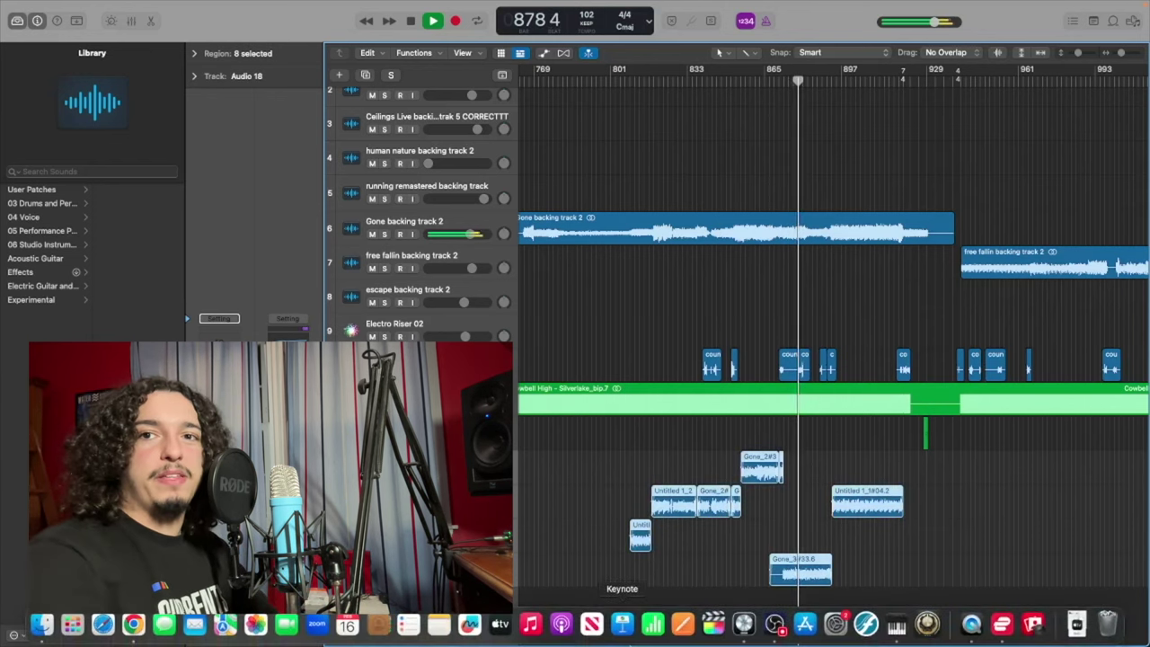
key(space)
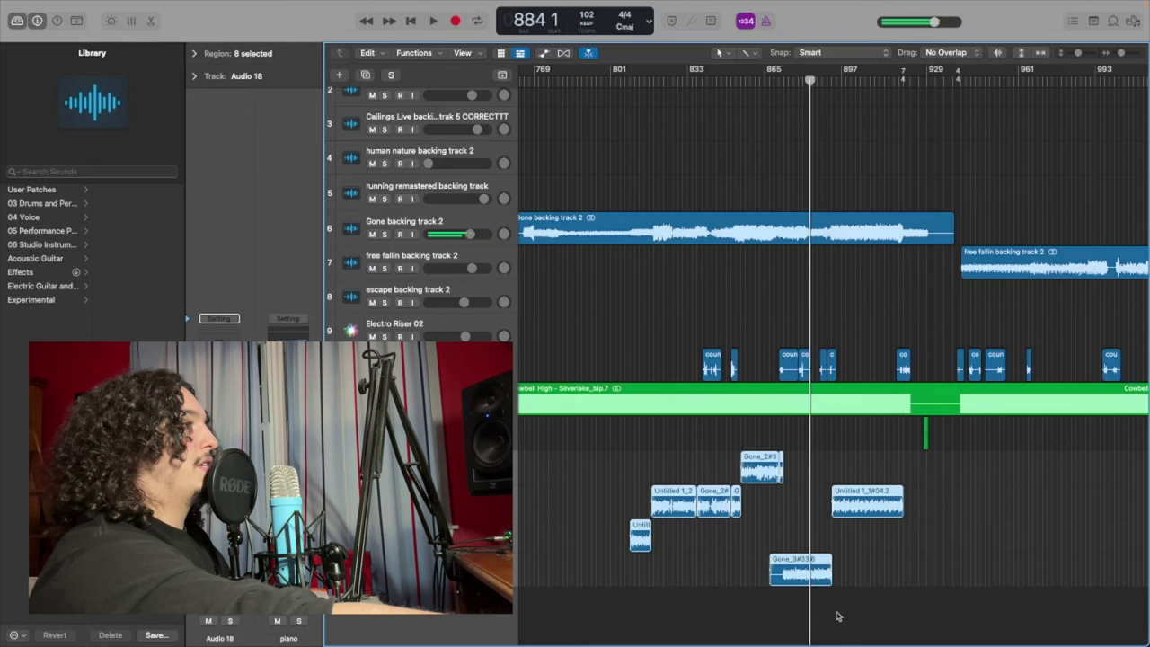
Clear the region selection, select the Audio 18 regions around Gone_2#3, and show the whole show arrangement.
click(836, 617)
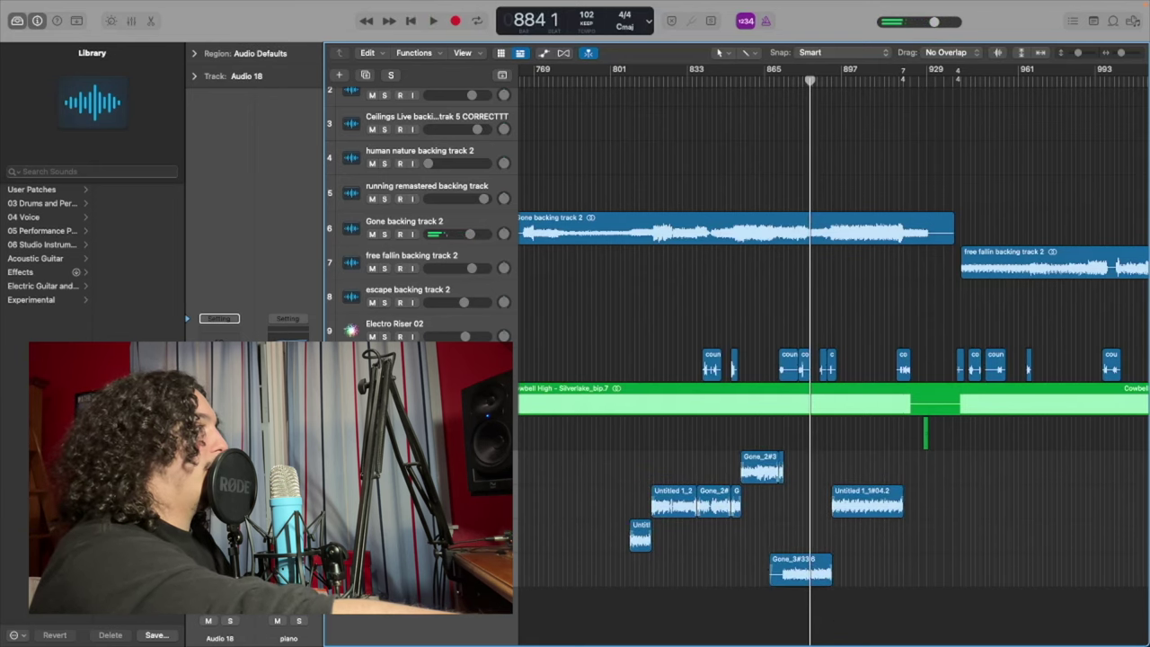
click(762, 467)
scroll(763, 468, up, 3)
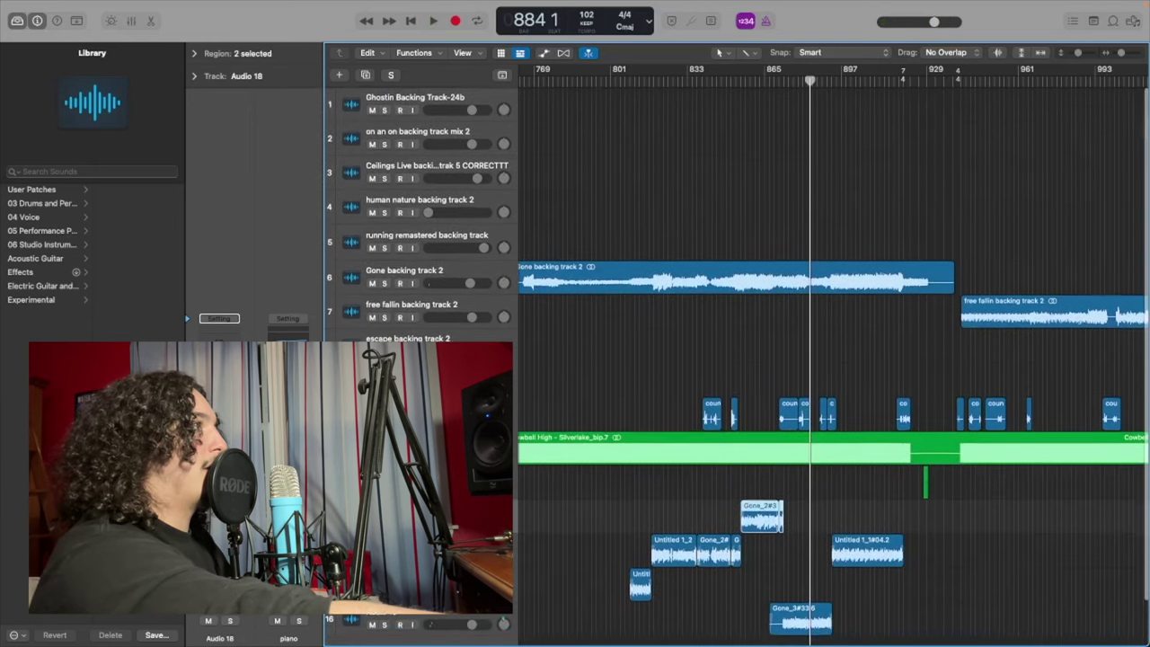
scroll(934, 503, down, 5)
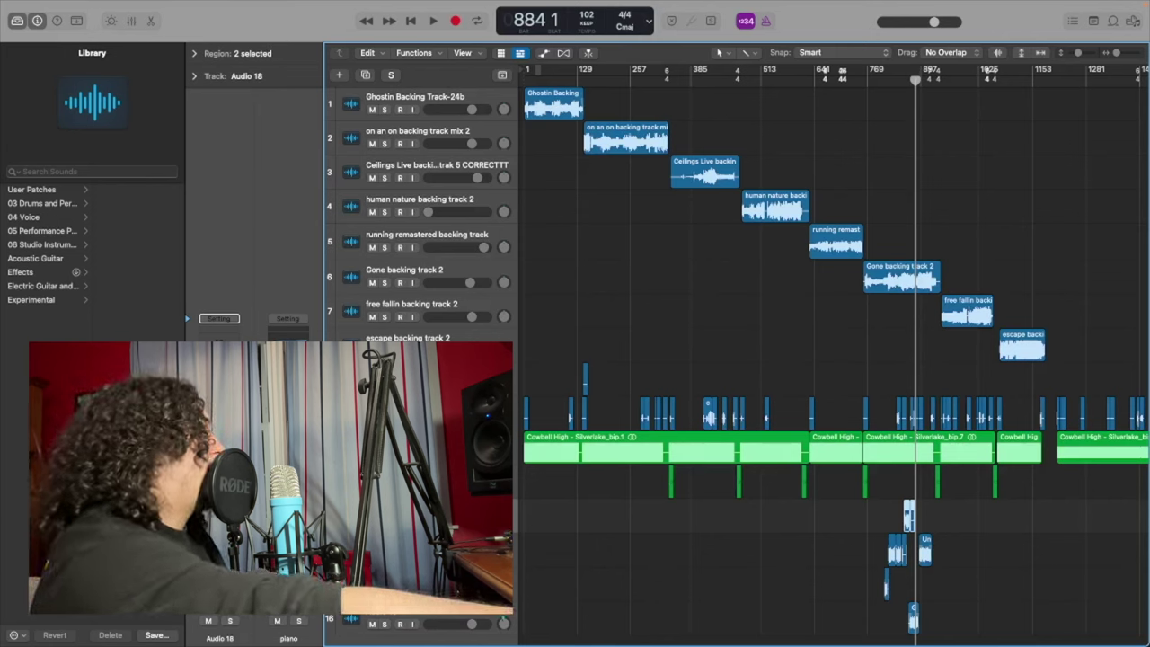
Mute the Cowbell High - Silverlake click track.
click(445, 338)
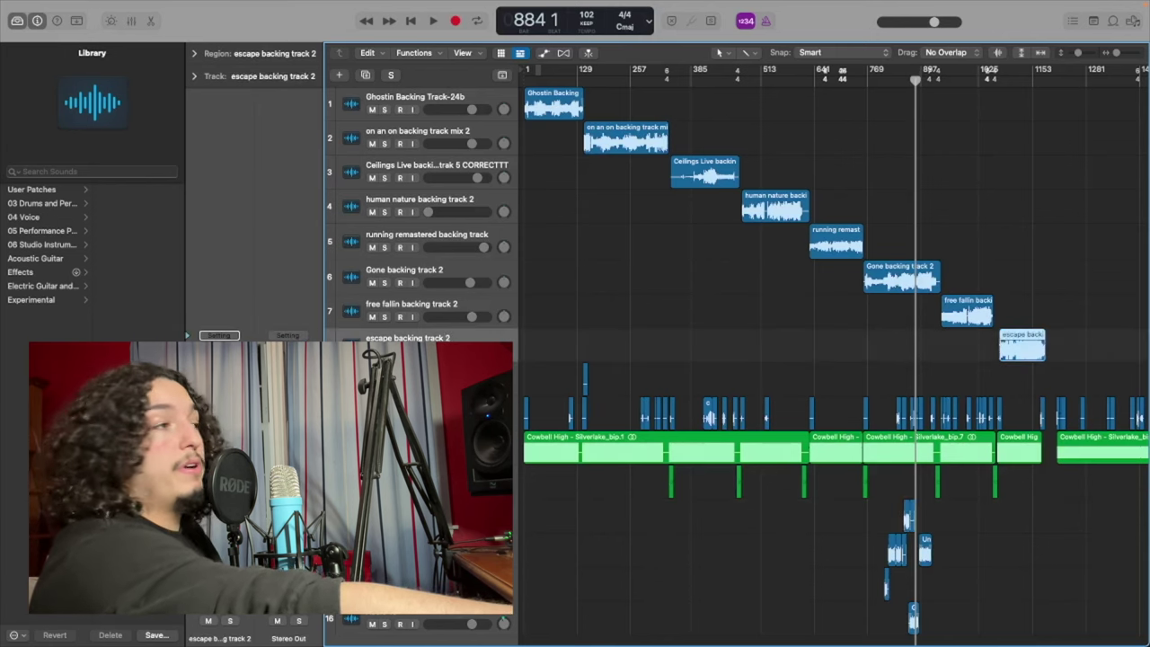
click(422, 440)
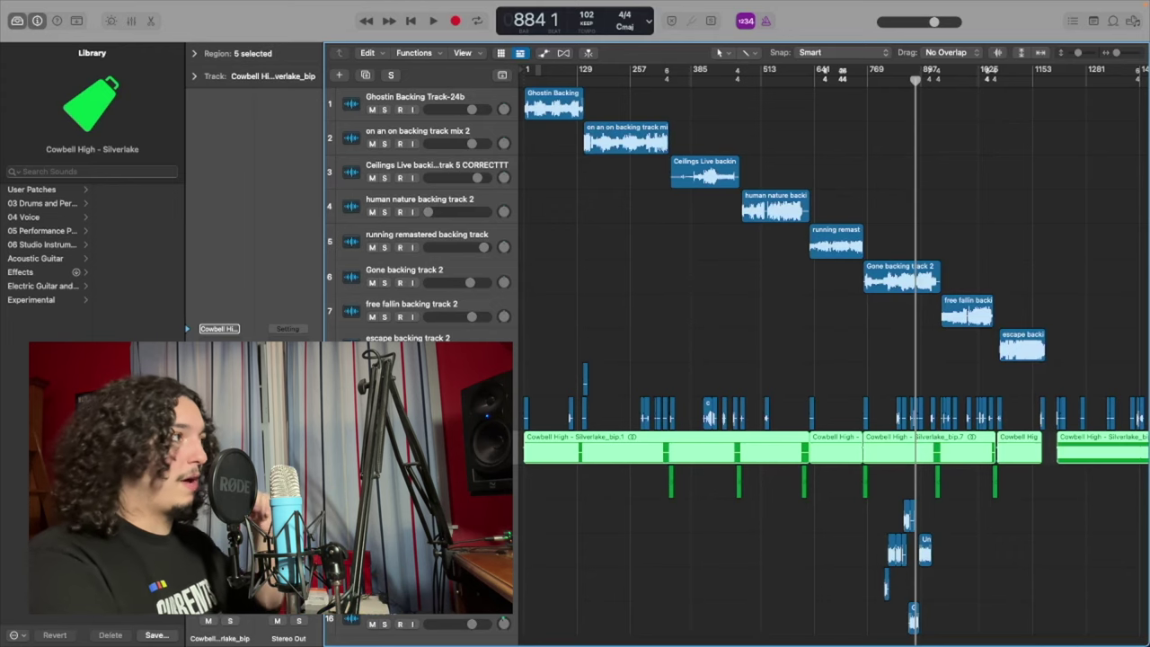
key(m)
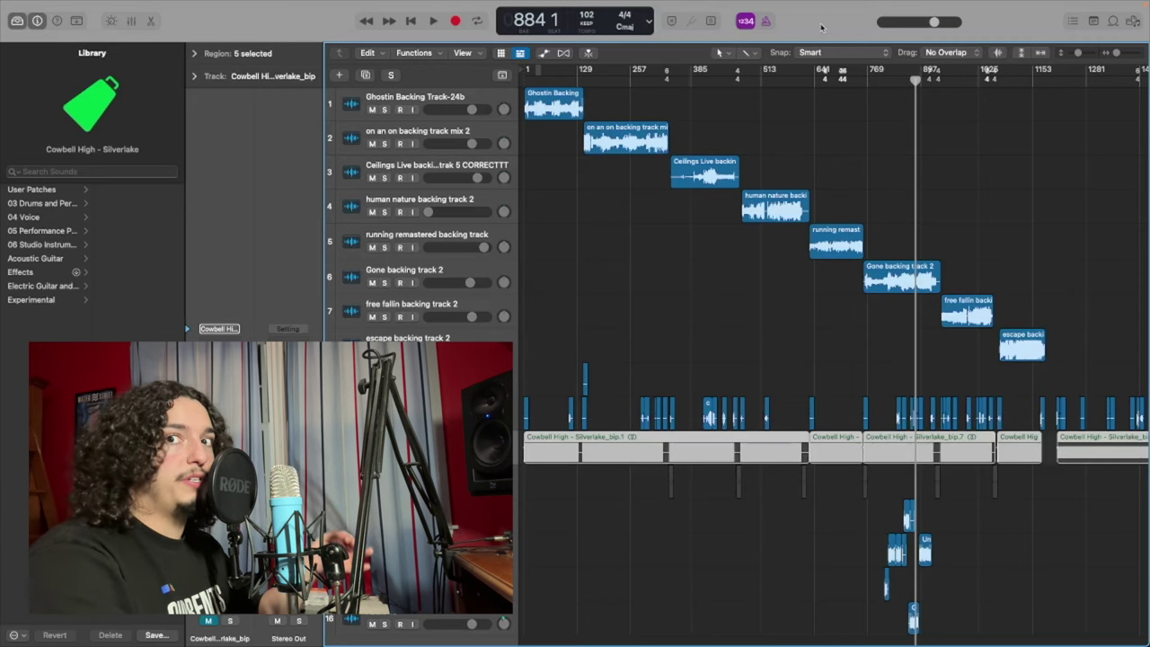
Open the project's metronome settings, display the output choices for the audio click, and close the settings.
mouse_move(258, 3)
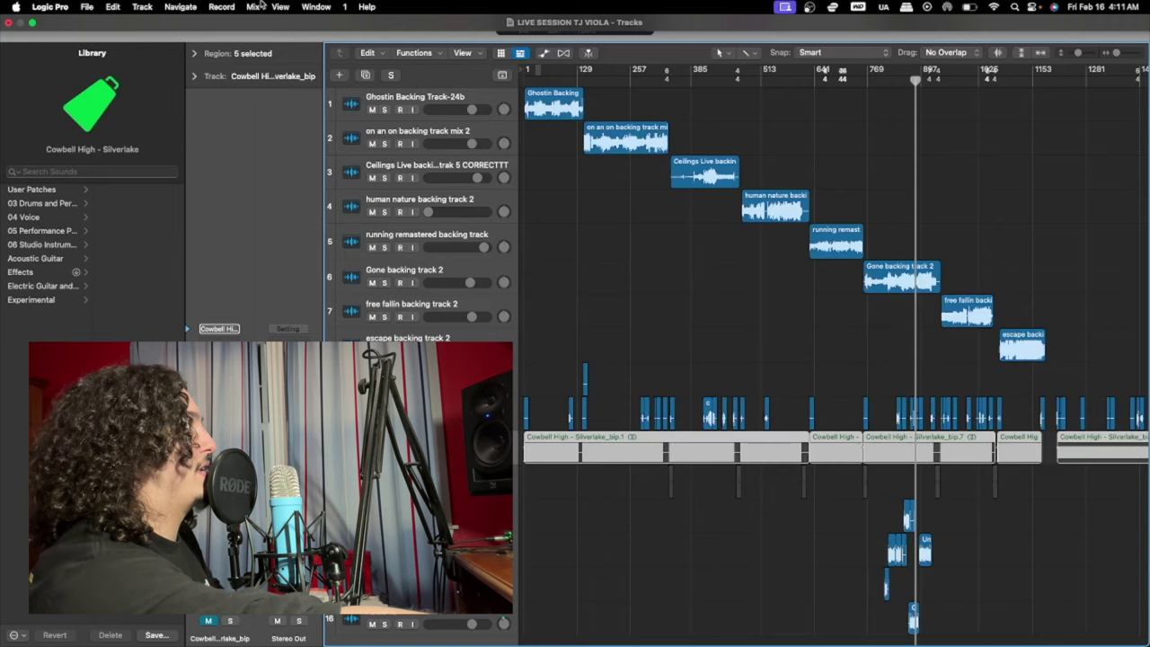
key(alt+p)
click(685, 458)
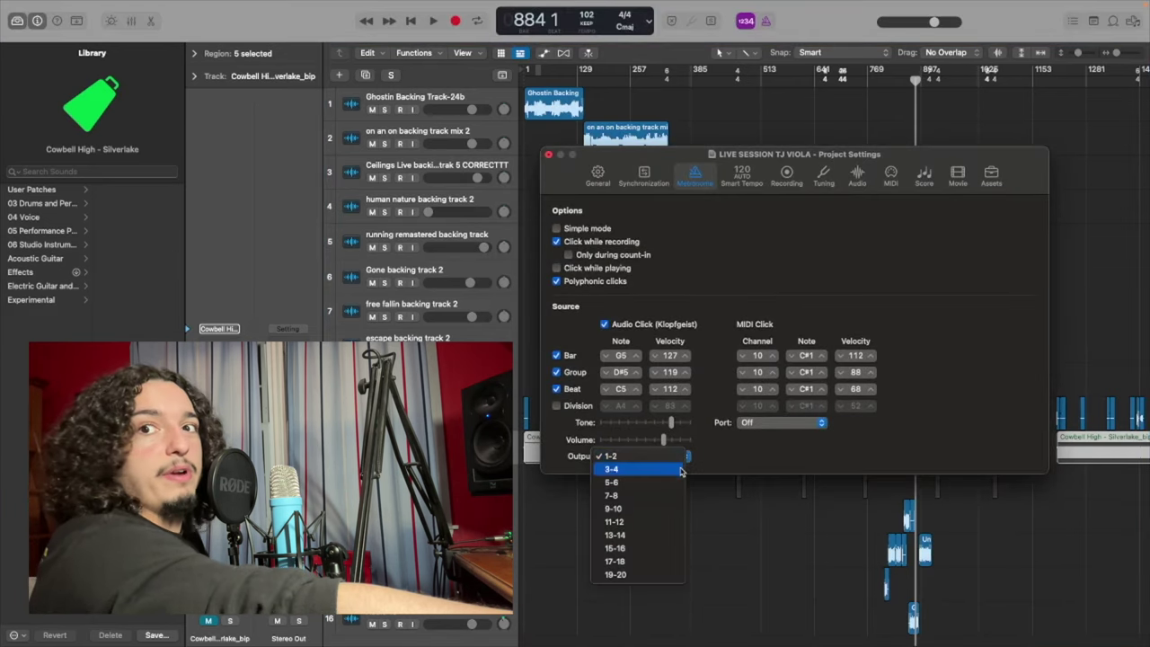
click(745, 474)
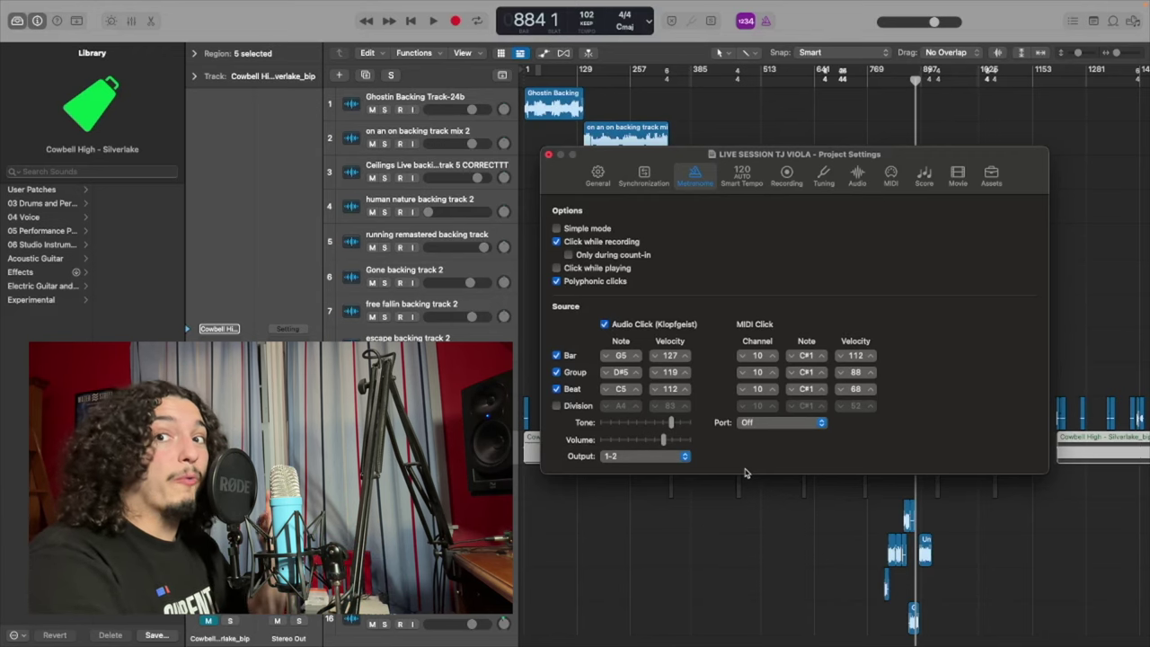
click(548, 155)
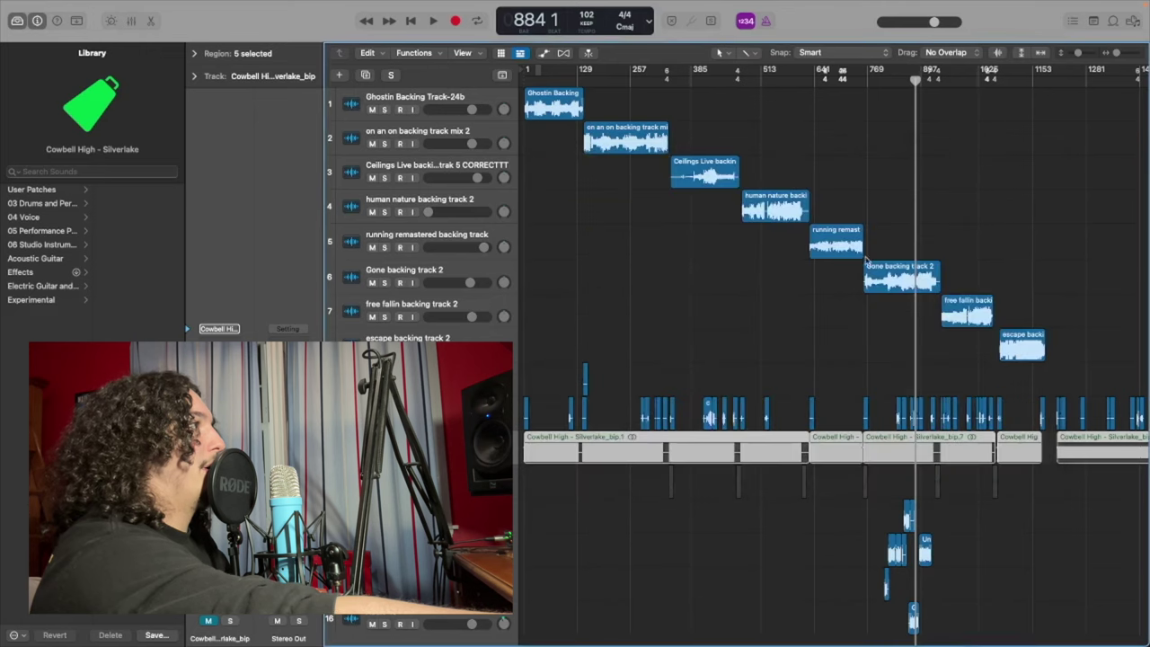
Unmute the Cowbell High - Silverlake click track.
scroll(881, 273, right, 2)
scroll(880, 273, up, 6)
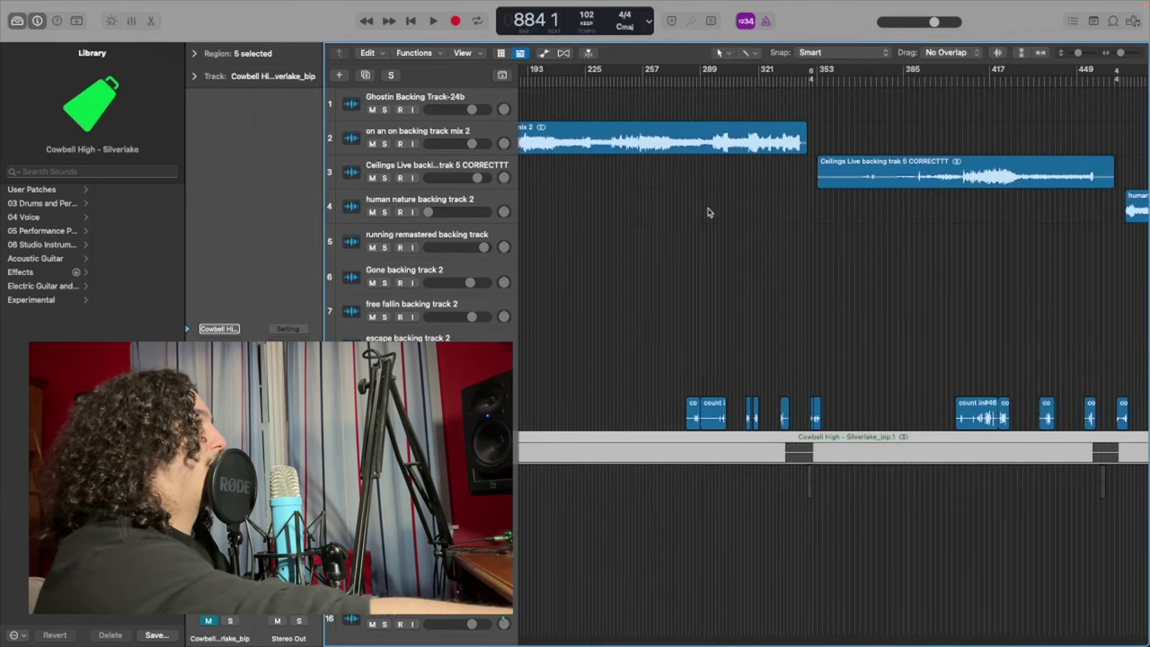
scroll(709, 213, right, 1)
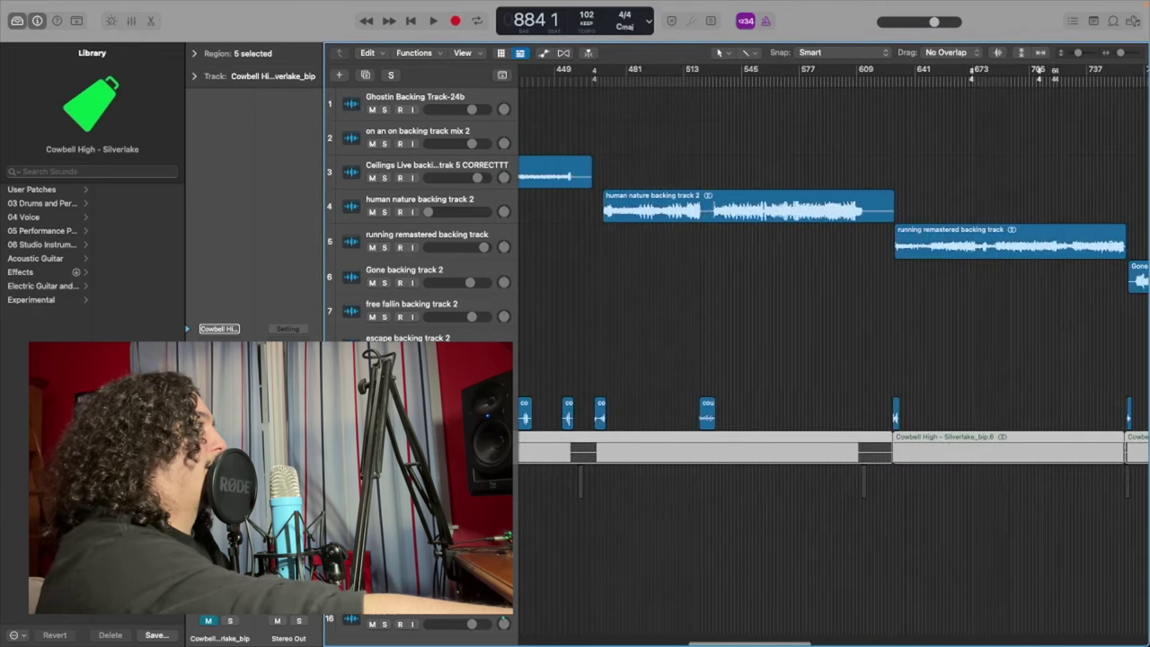
key(ctrl+m)
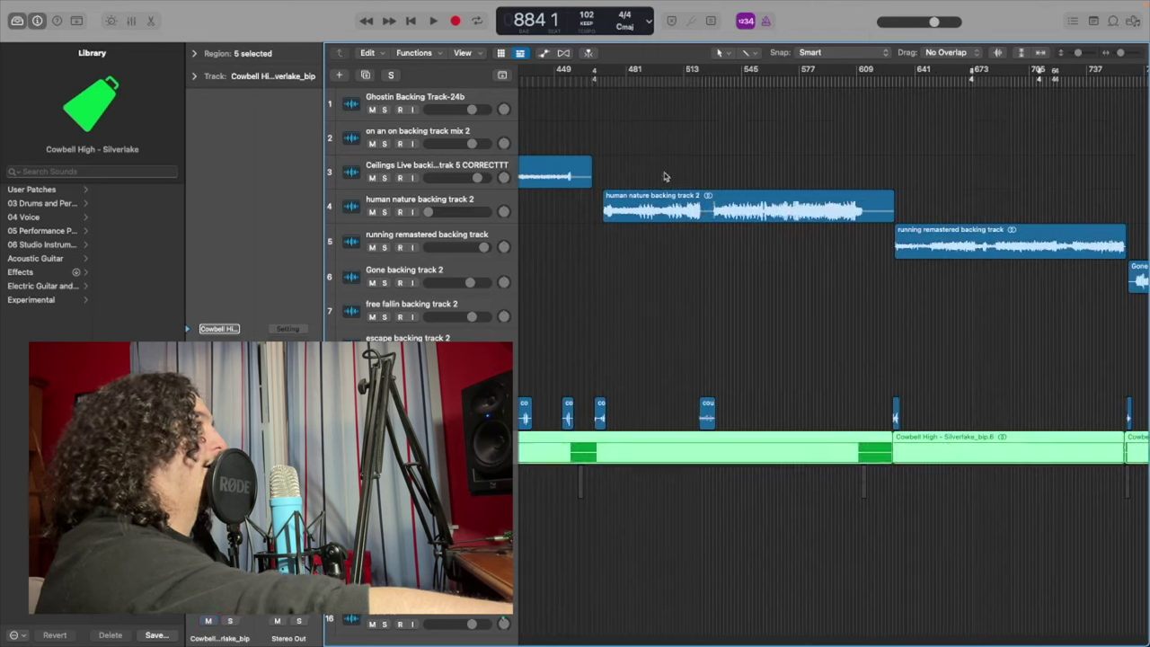
Play the human nature backing track from bar 521, stop playback, and place the playhead at bar 467.
click(700, 80)
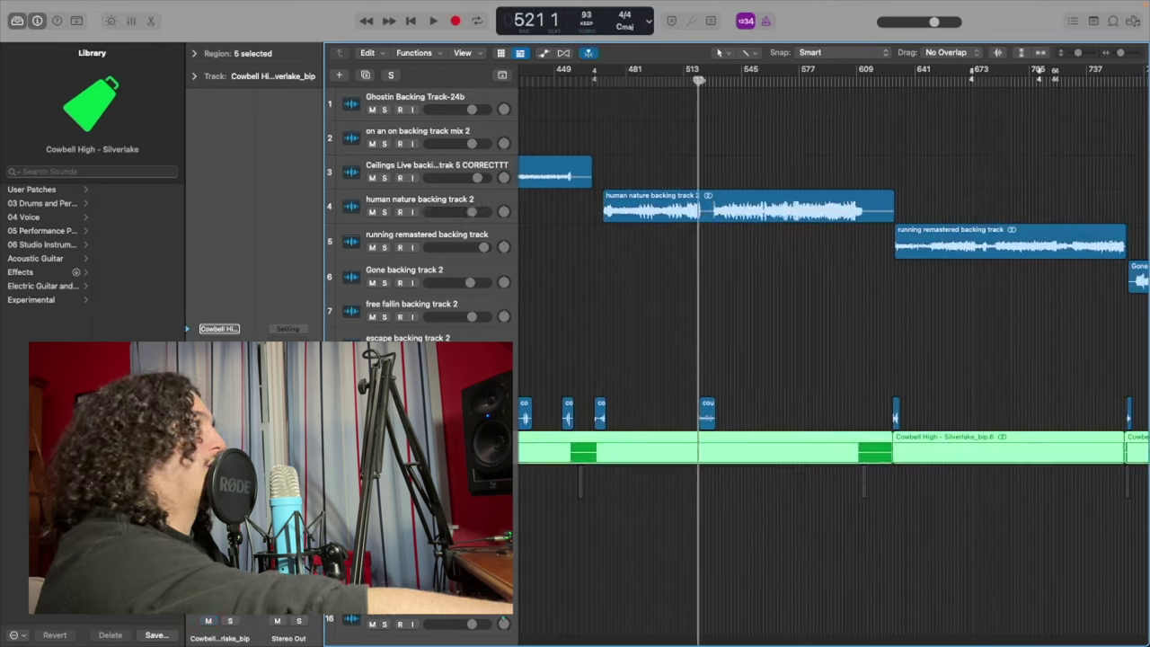
key(space)
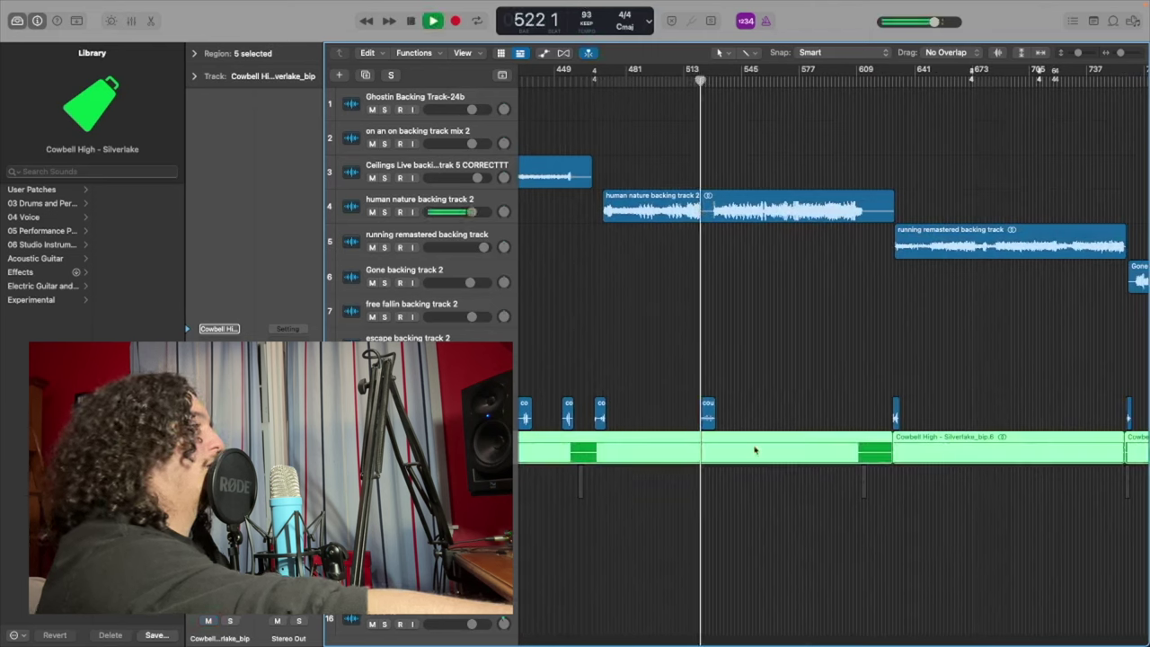
mouse_move(928, 625)
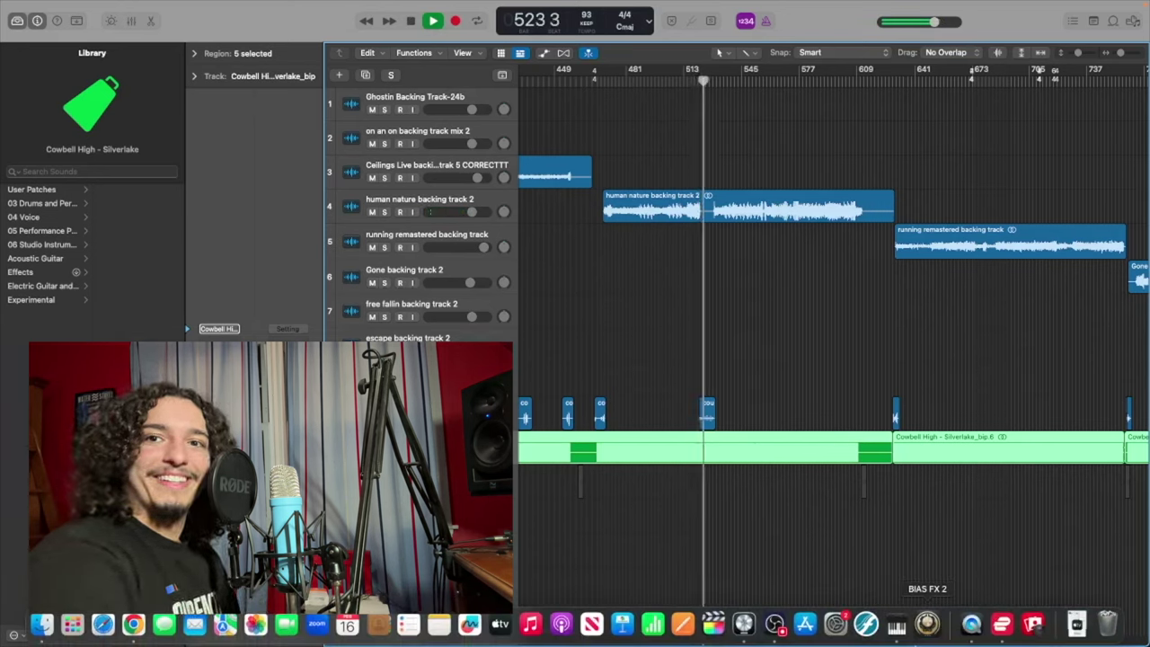
key(space)
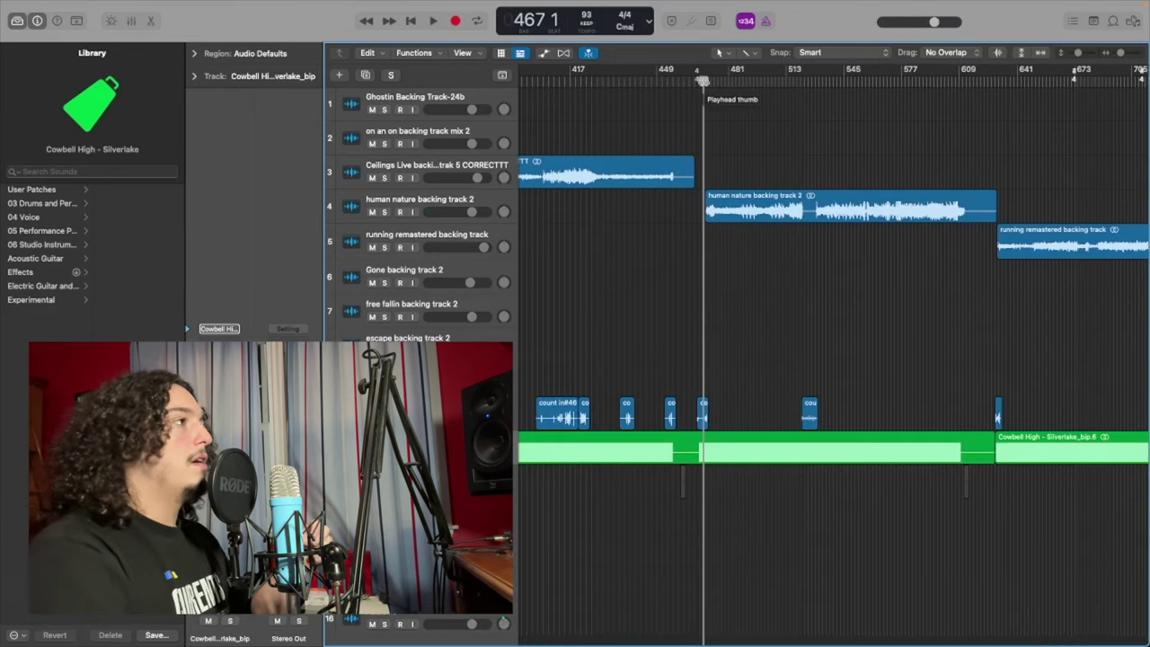
click(704, 81)
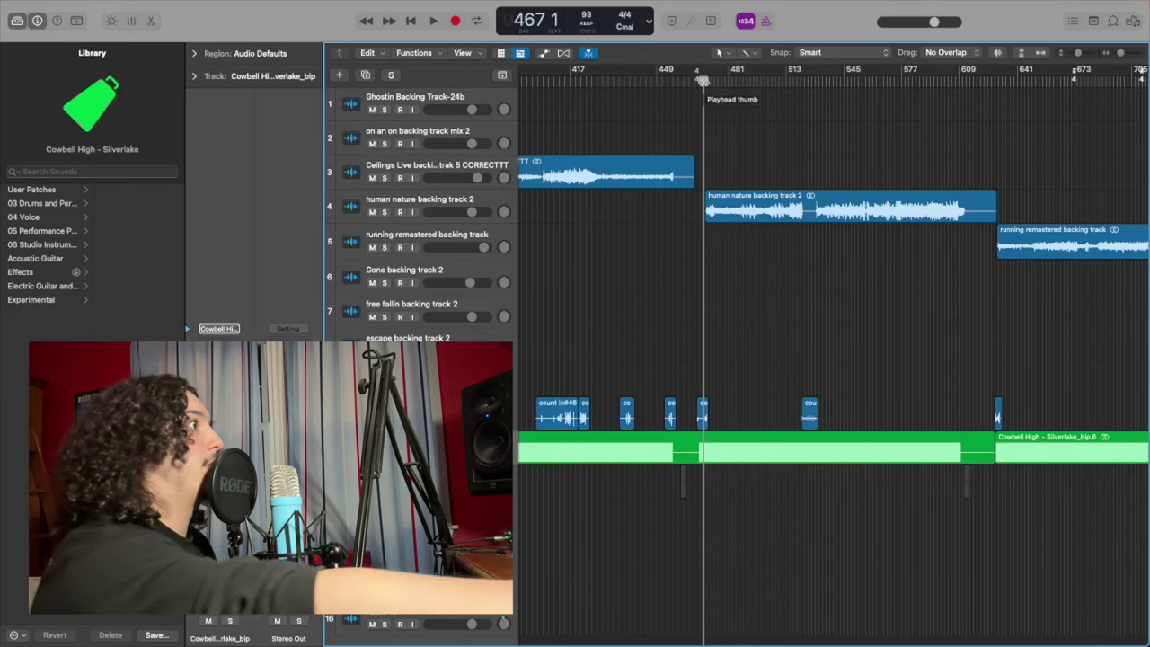
Show the whole arrangement and inspect the Channel EQ of on an on backing track mix 2 and that of the Stereo Out.
key(z)
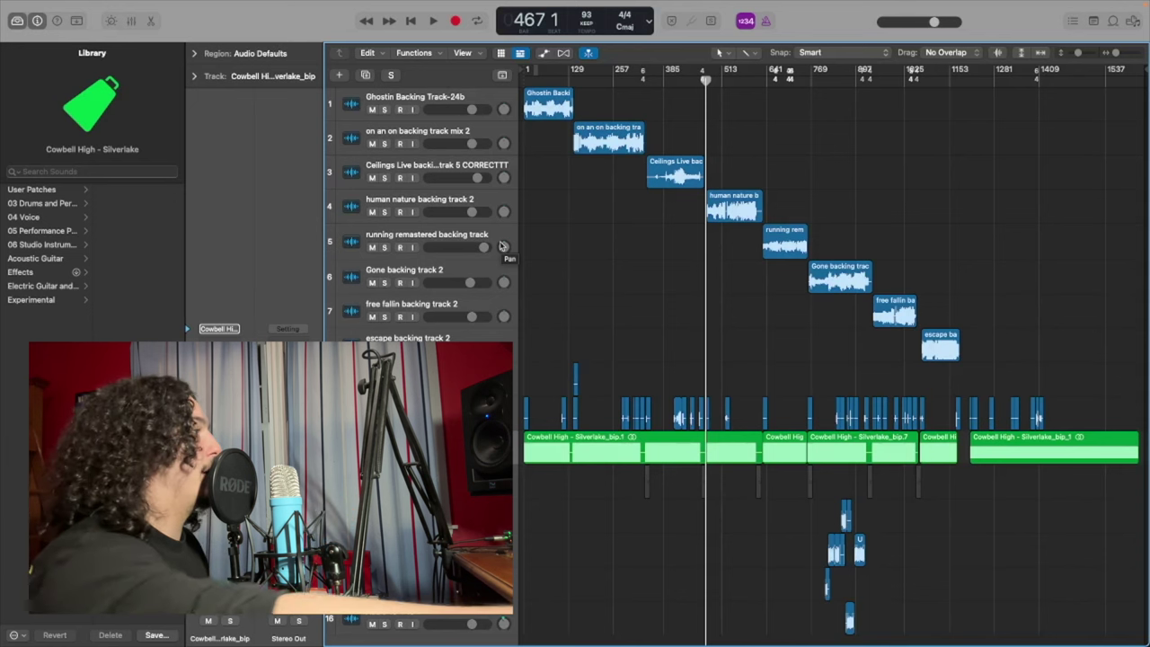
click(609, 139)
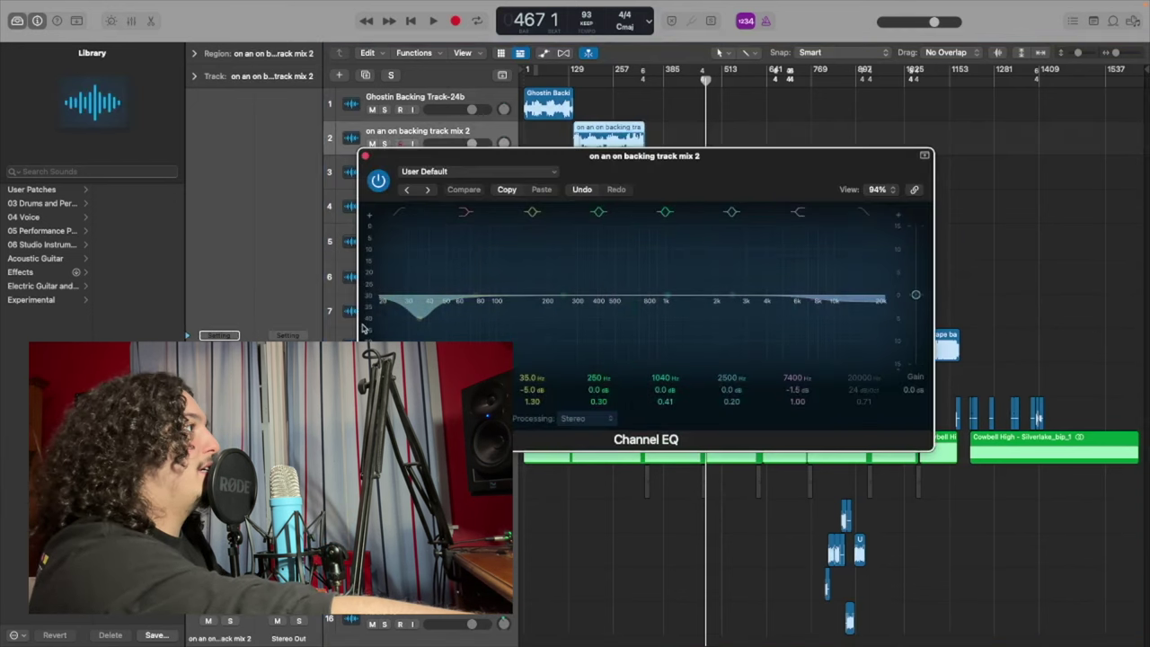
click(366, 157)
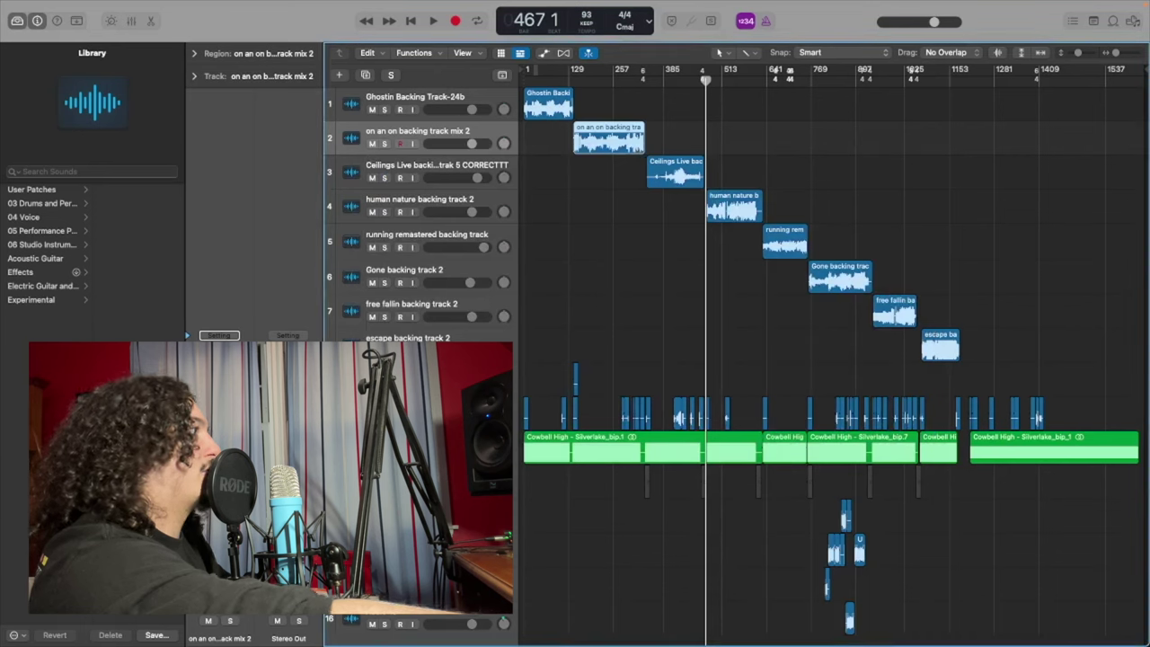
key(v)
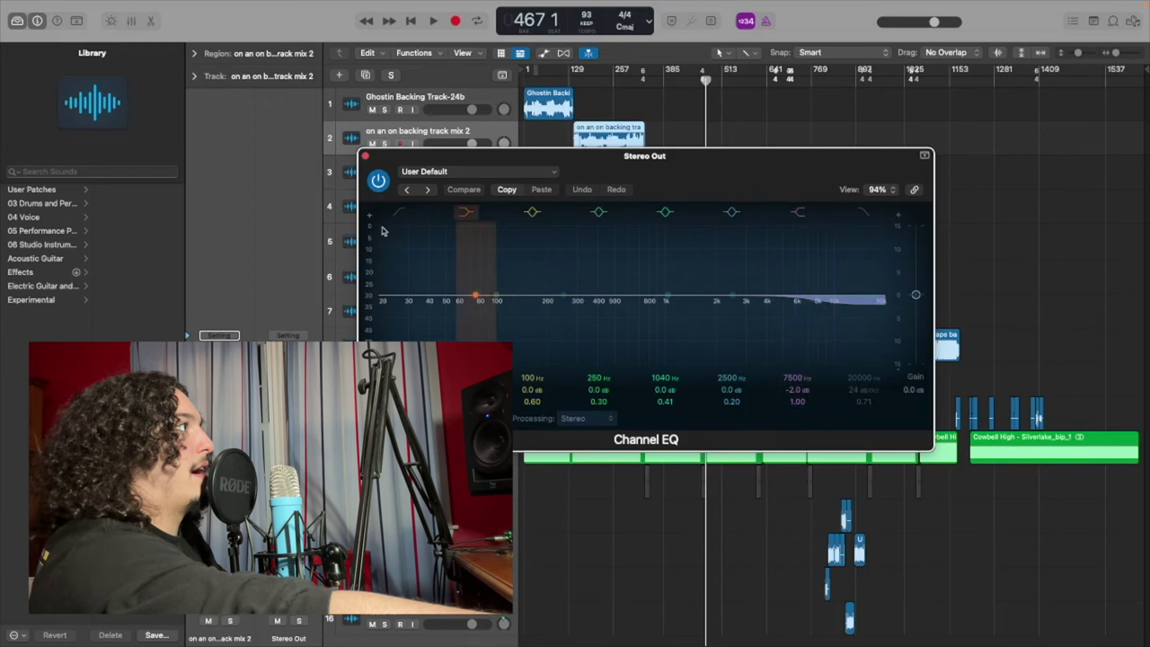
click(365, 157)
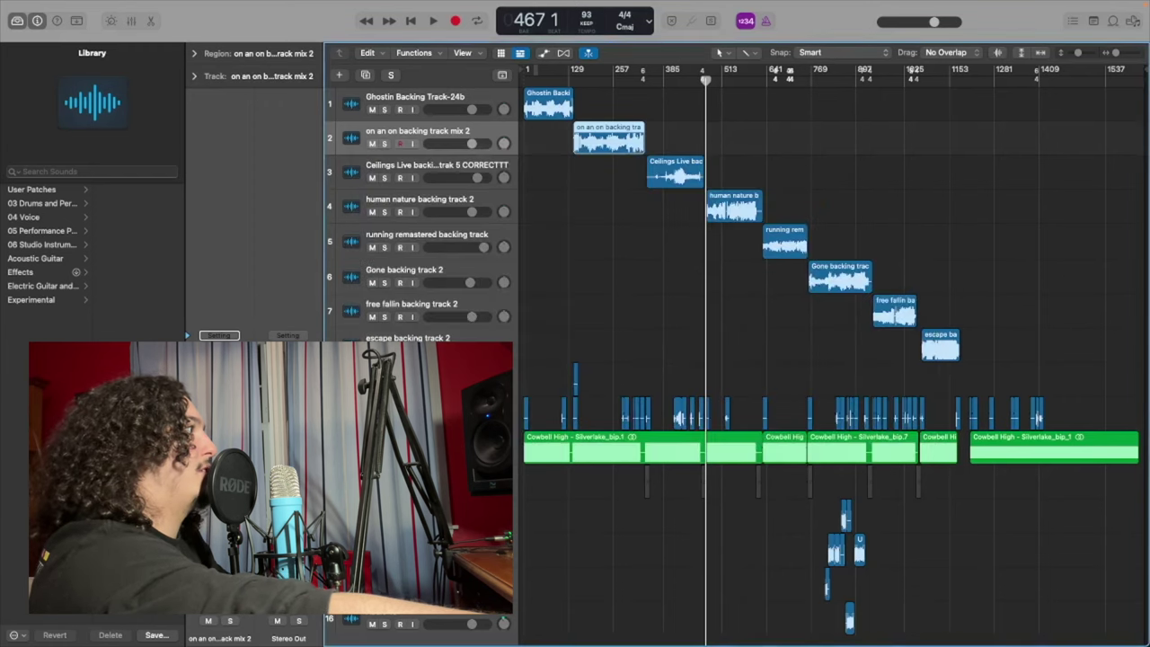
Reopen the Channel EQ of on an on backing track mix 2, and open the count in track's Channel EQ.
key(v)
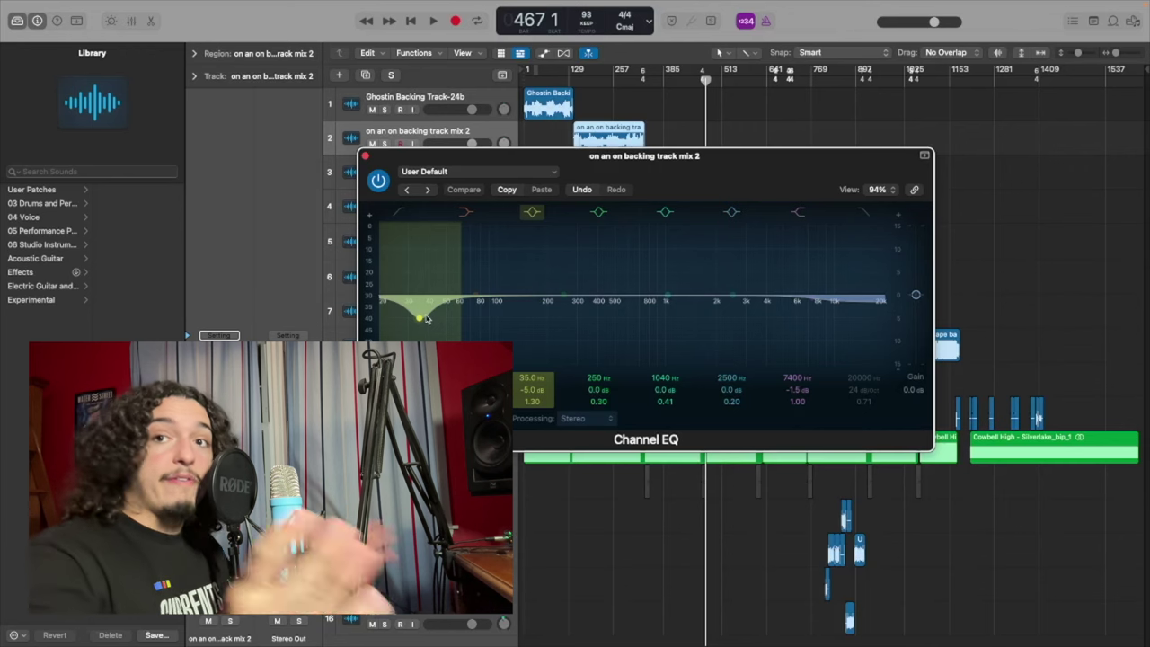
key(Up)
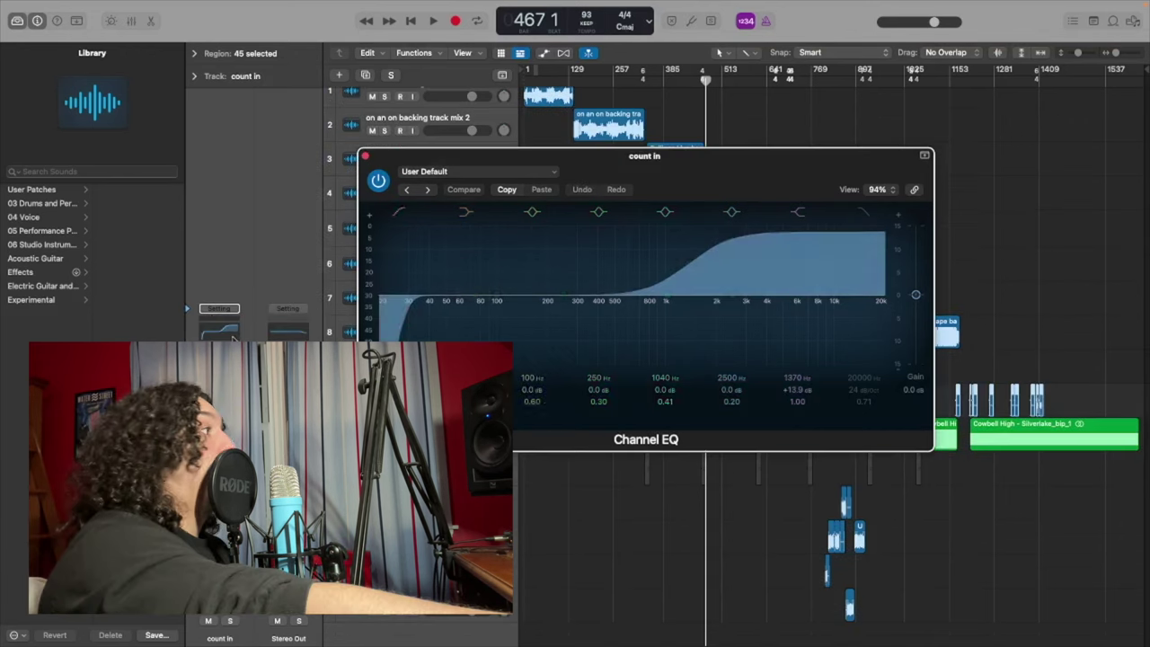